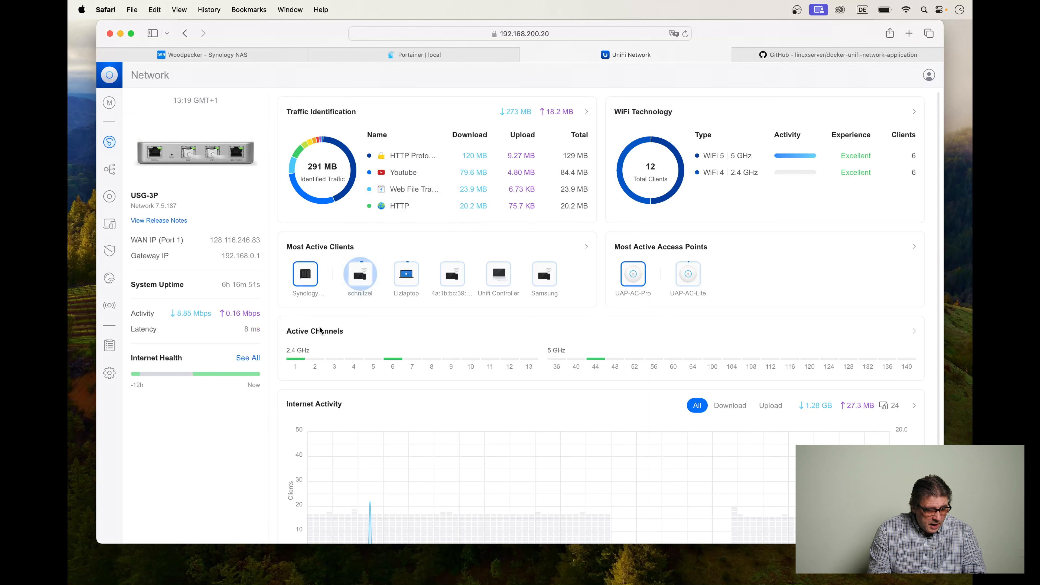
Open the backup download options in the UniFi Network system settings.
{"action": "left_click", "coordinate": [109, 373]}
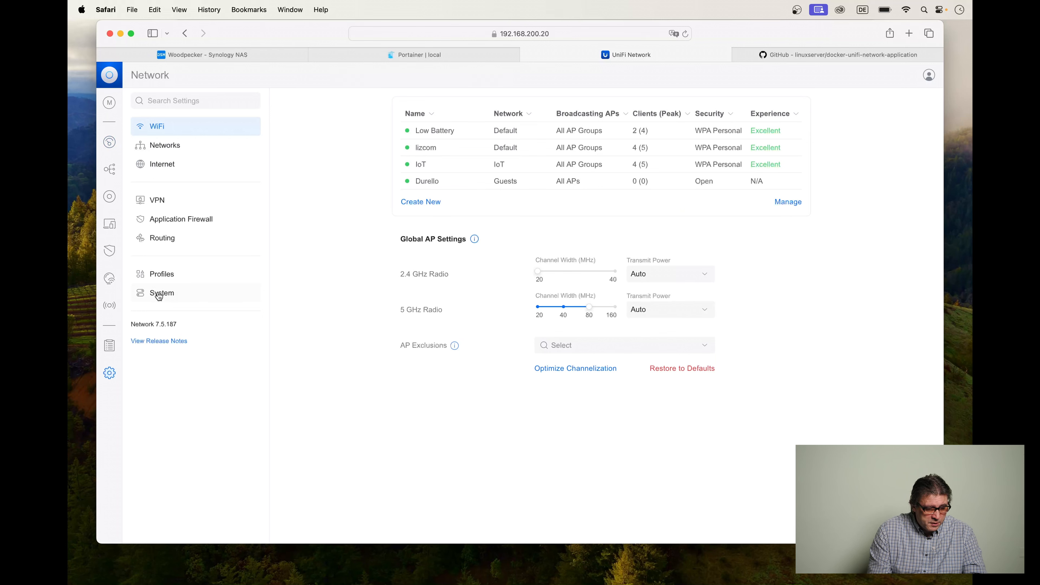
{"action": "left_click", "coordinate": [159, 297]}
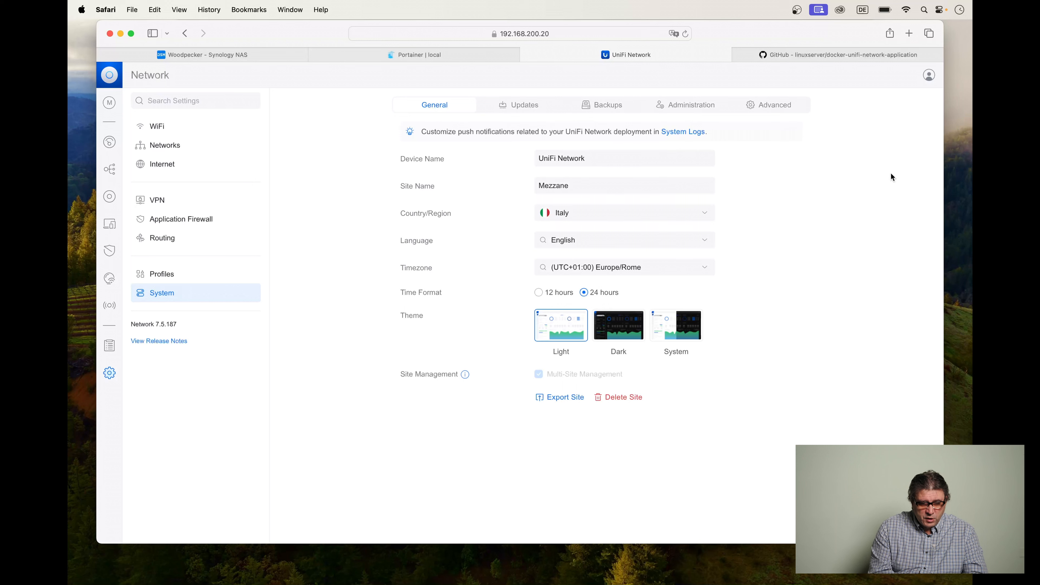
{"action": "left_click", "coordinate": [608, 109]}
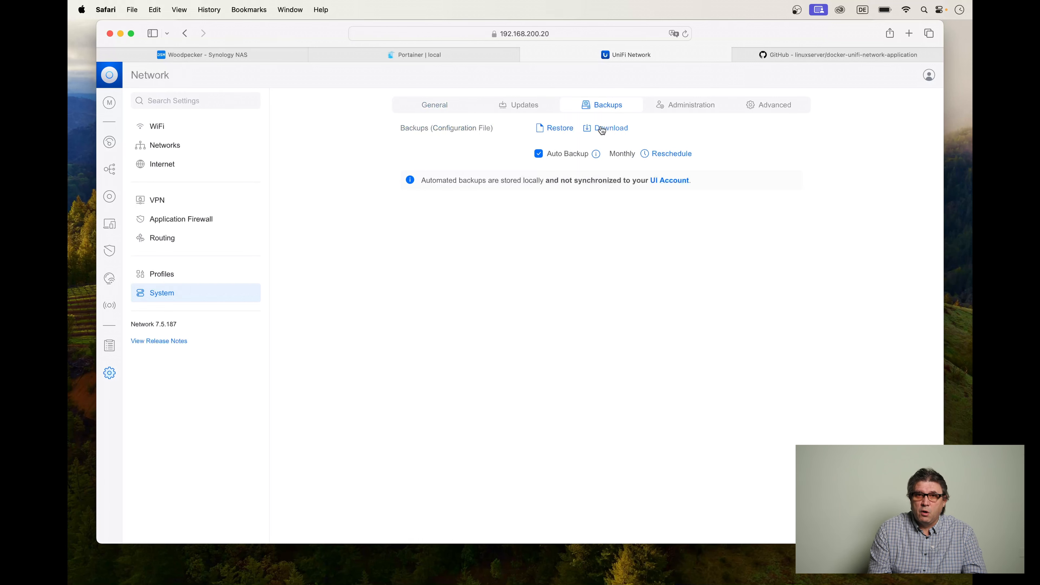
{"action": "left_click", "coordinate": [604, 128]}
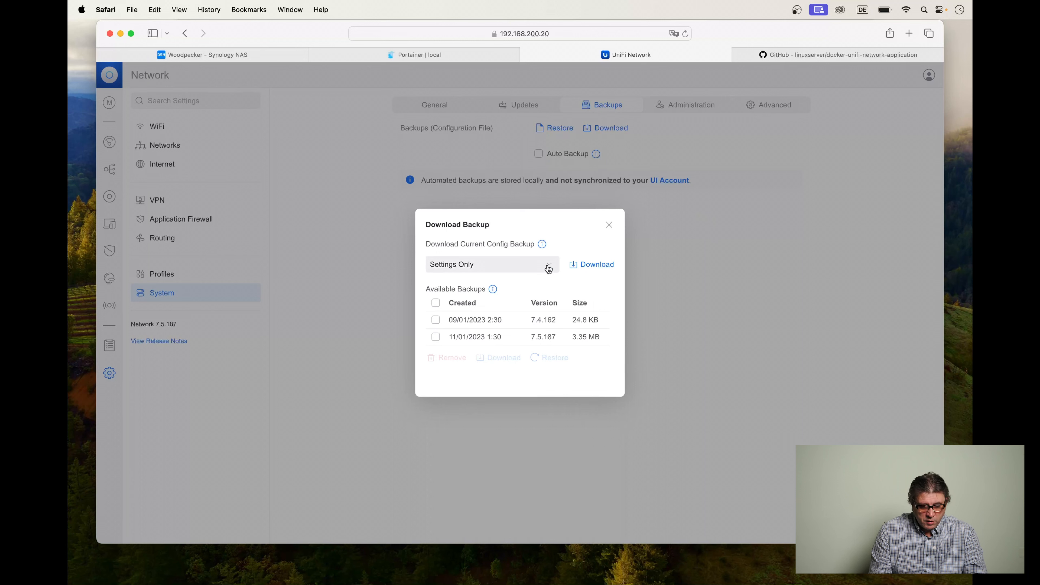
Download the current configuration backup with the history range set to No Limit, allowing downloads from 192.168.200.20.
{"action": "left_click", "coordinate": [549, 269]}
{"action": "scroll", "coordinate": [532, 305], "scroll_direction": "down", "scroll_amount": 3}
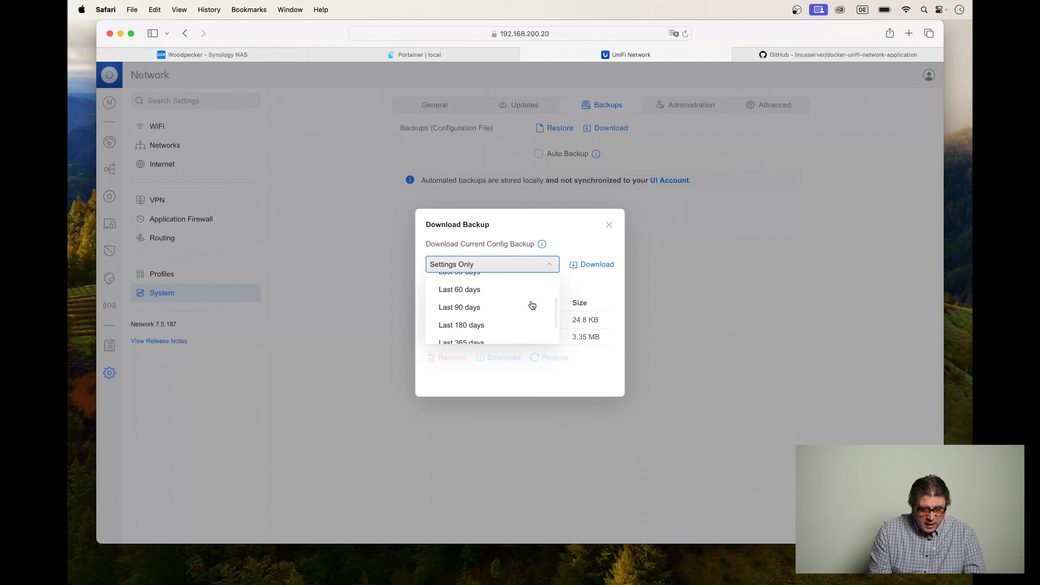
{"action": "scroll", "coordinate": [533, 306], "scroll_direction": "up", "scroll_amount": 3}
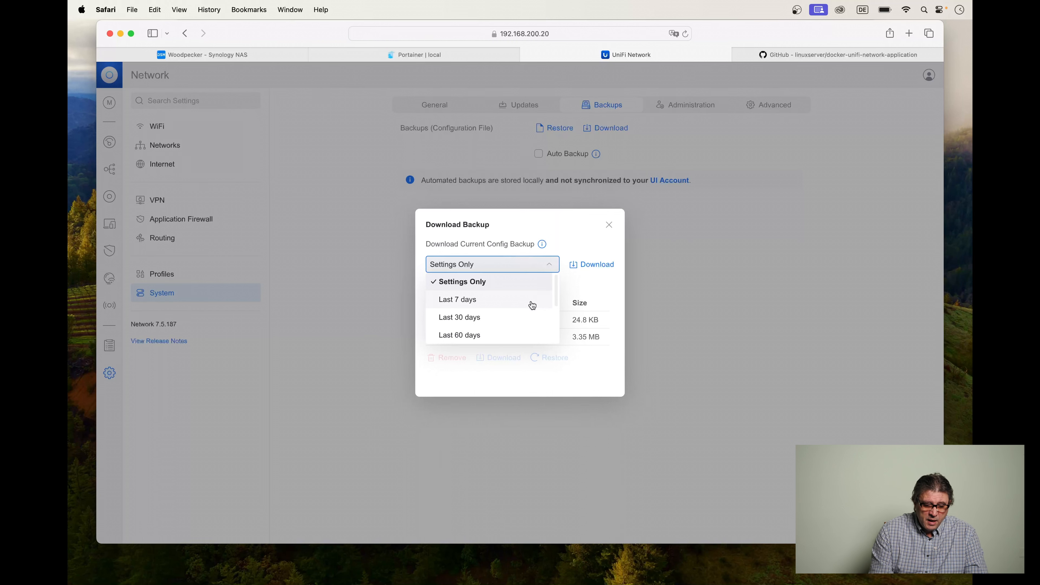
{"action": "scroll", "coordinate": [532, 306], "scroll_direction": "down", "scroll_amount": 2}
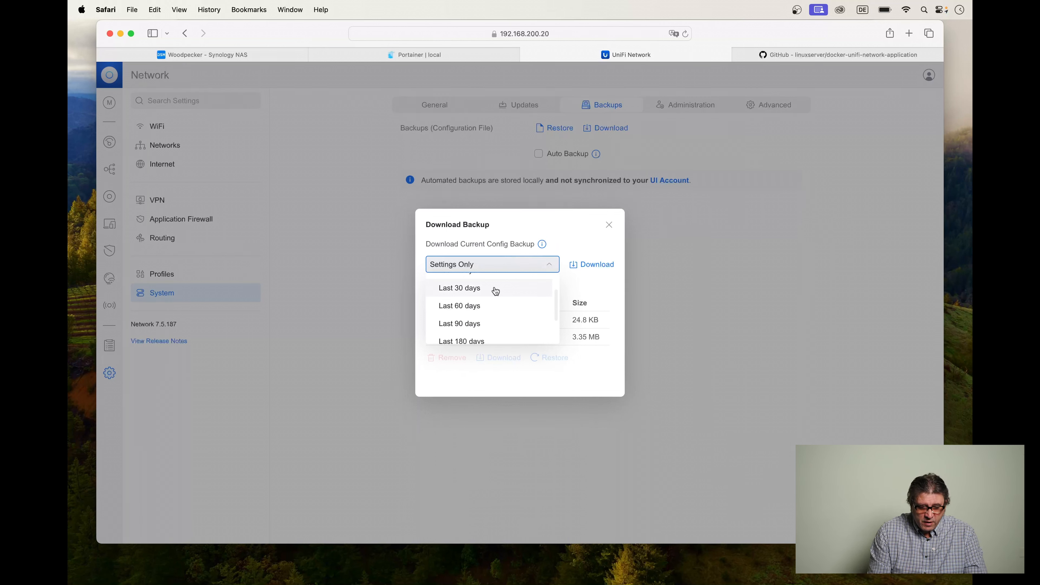
{"action": "scroll", "coordinate": [496, 291], "scroll_direction": "down", "scroll_amount": 3}
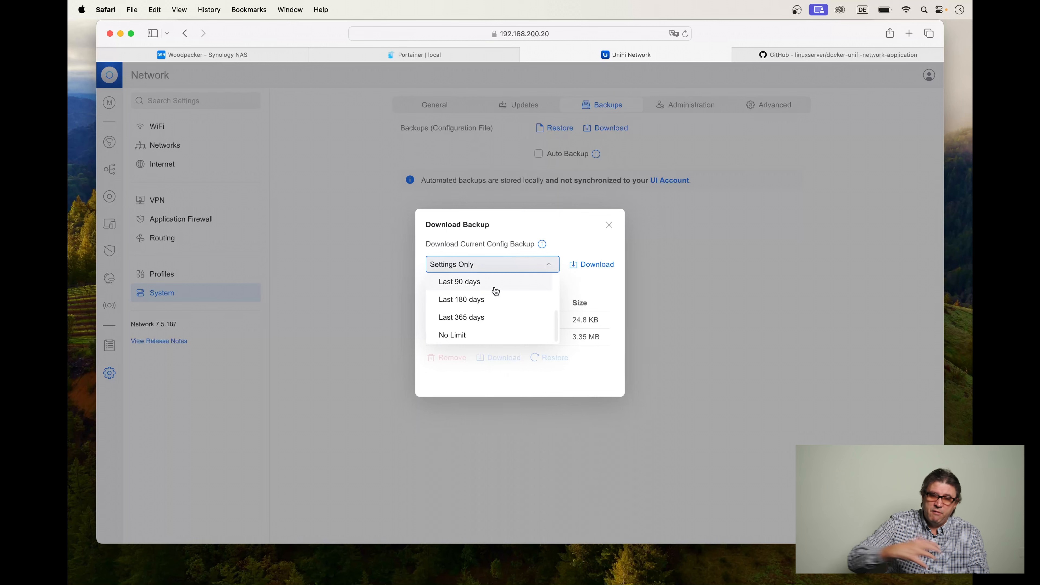
{"action": "left_click", "coordinate": [459, 335]}
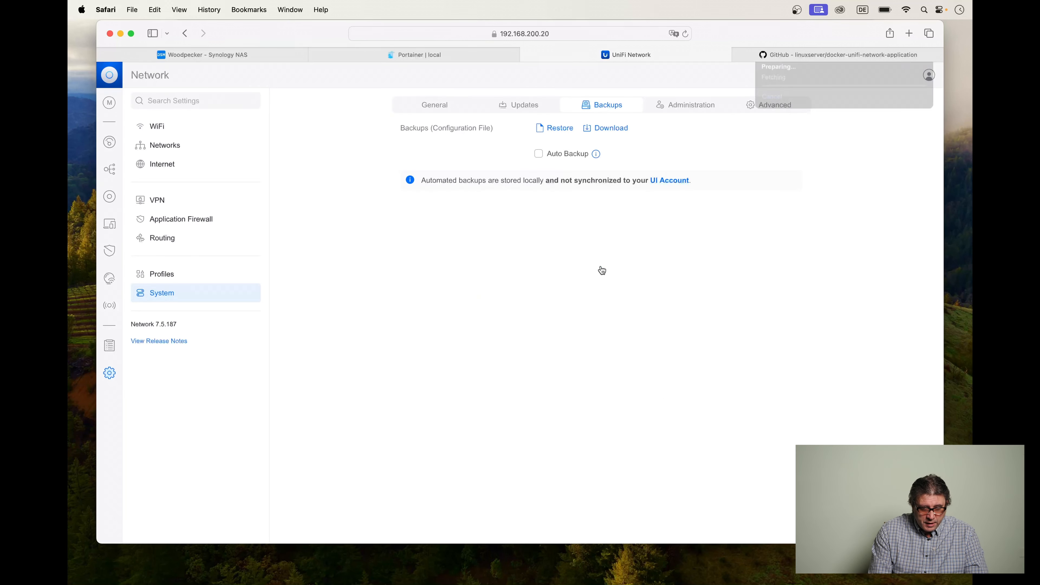
{"action": "left_click", "coordinate": [601, 267]}
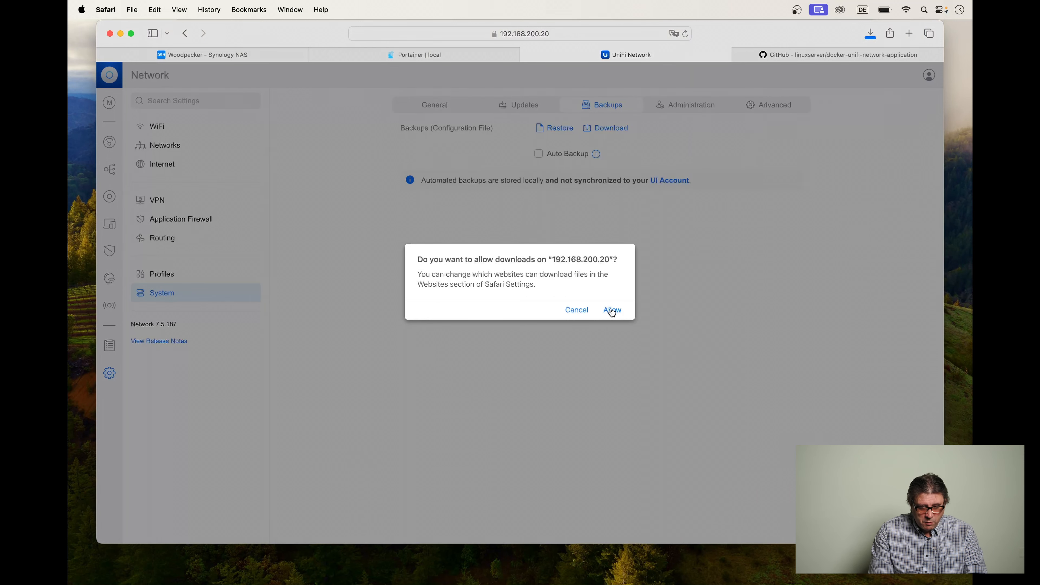
{"action": "left_click", "coordinate": [613, 313]}
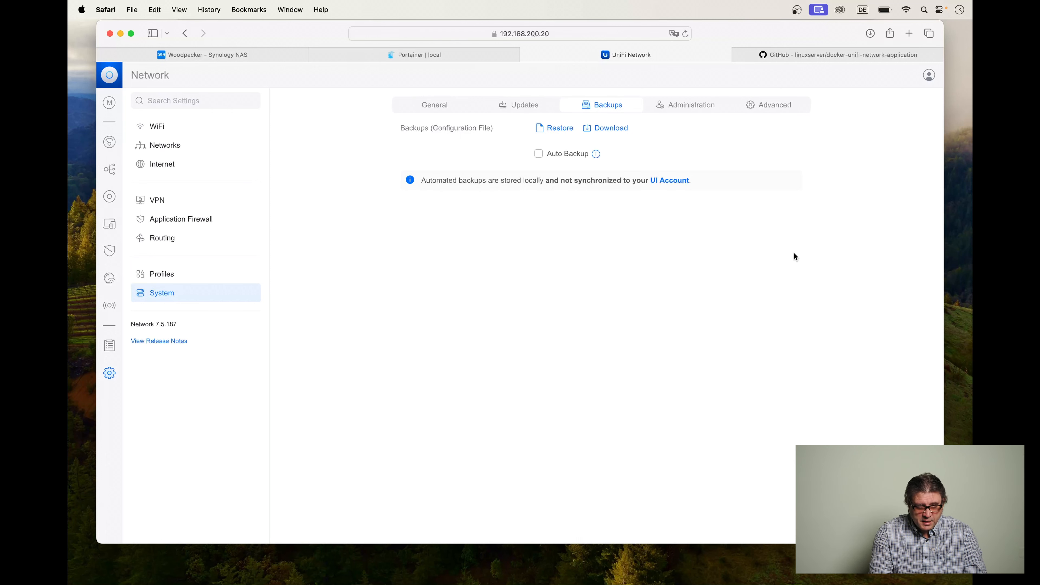
Examine the docker-unifi-network-application README on GitHub, covering the docker-compose example, device adoption and the external database setup.
{"action": "left_click", "coordinate": [839, 54]}
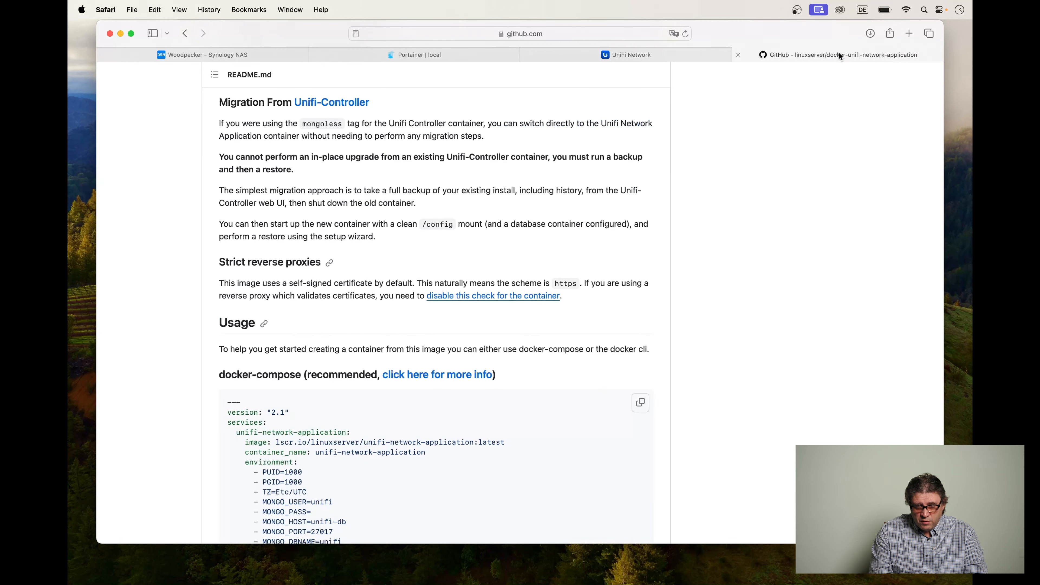
{"action": "scroll", "coordinate": [534, 360], "scroll_direction": "down", "scroll_amount": 5}
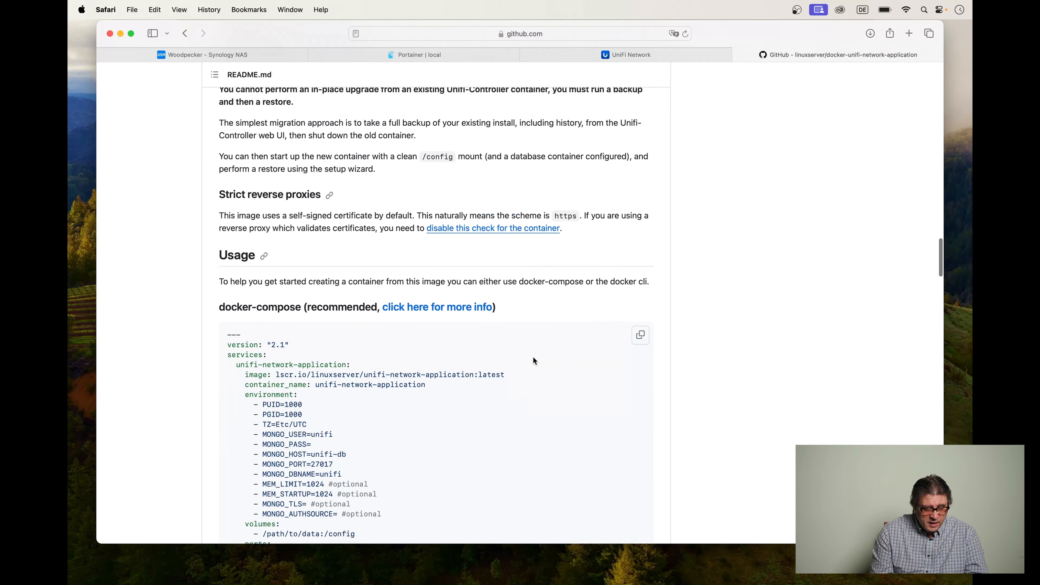
{"action": "scroll", "coordinate": [533, 360], "scroll_direction": "down", "scroll_amount": 2}
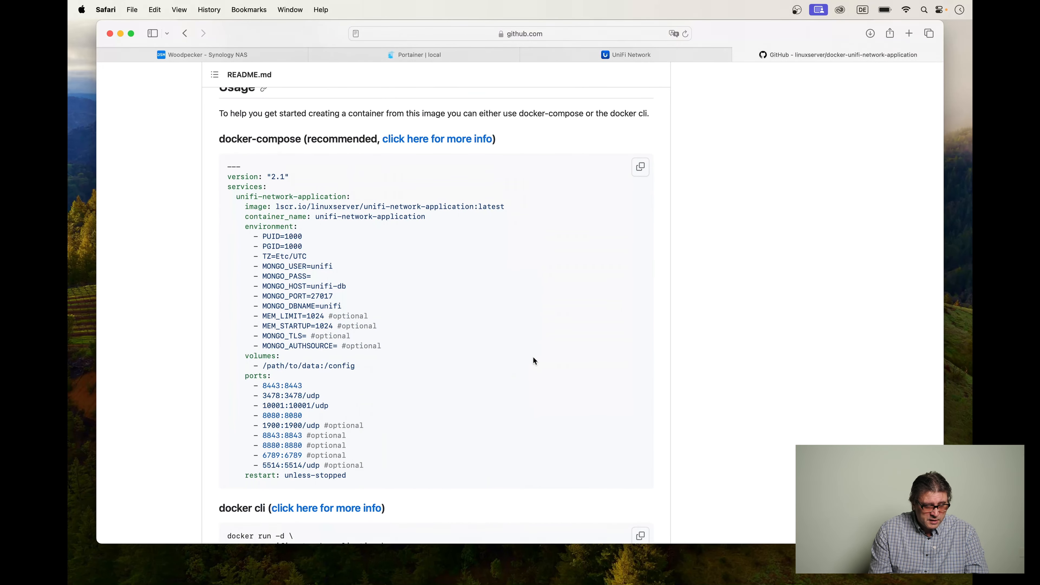
{"action": "scroll", "coordinate": [533, 357], "scroll_direction": "up", "scroll_amount": 1}
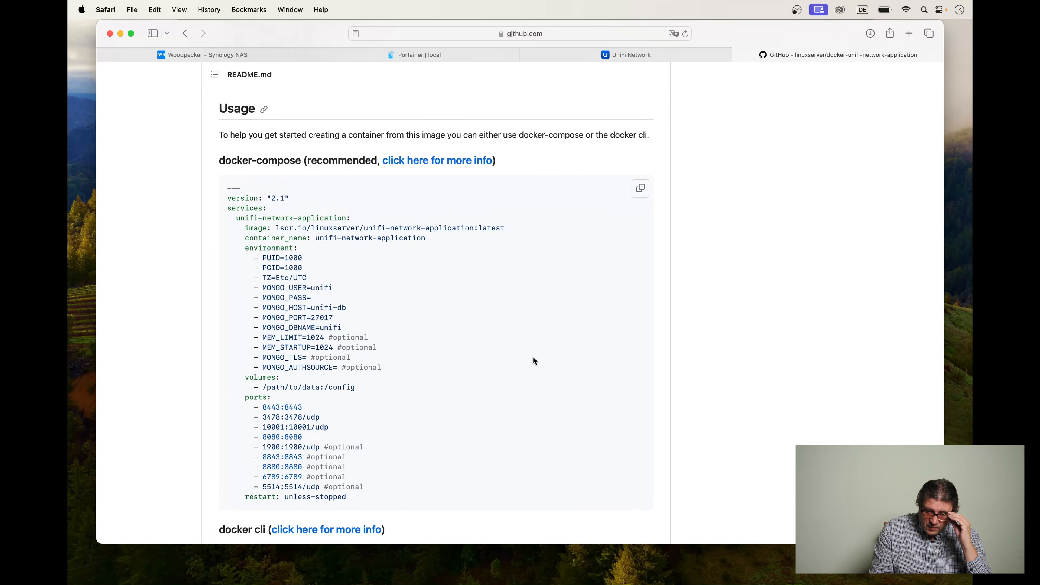
{"action": "scroll", "coordinate": [534, 357], "scroll_direction": "up", "scroll_amount": 10}
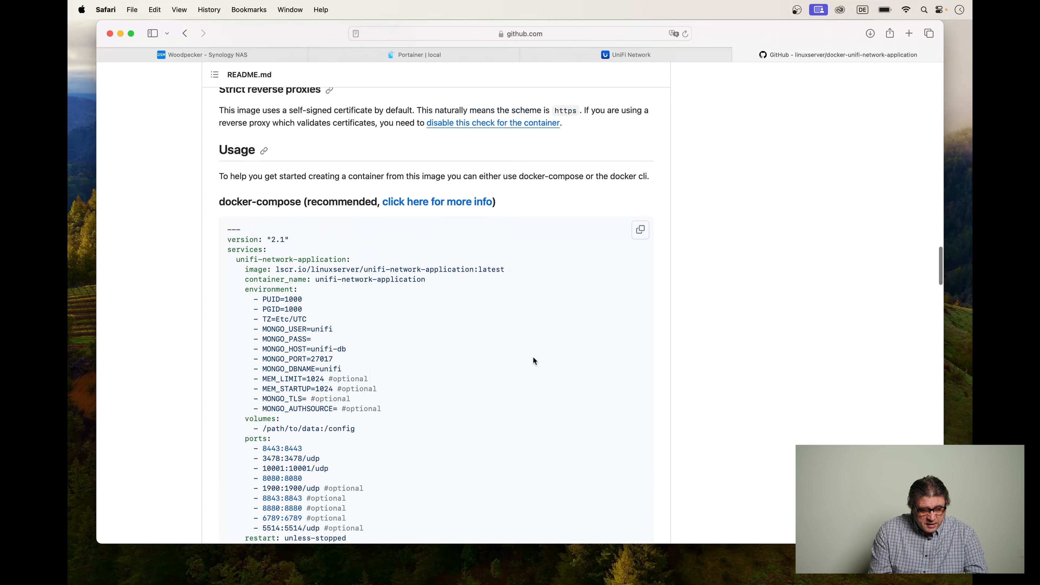
{"action": "scroll", "coordinate": [533, 356], "scroll_direction": "up", "scroll_amount": 4}
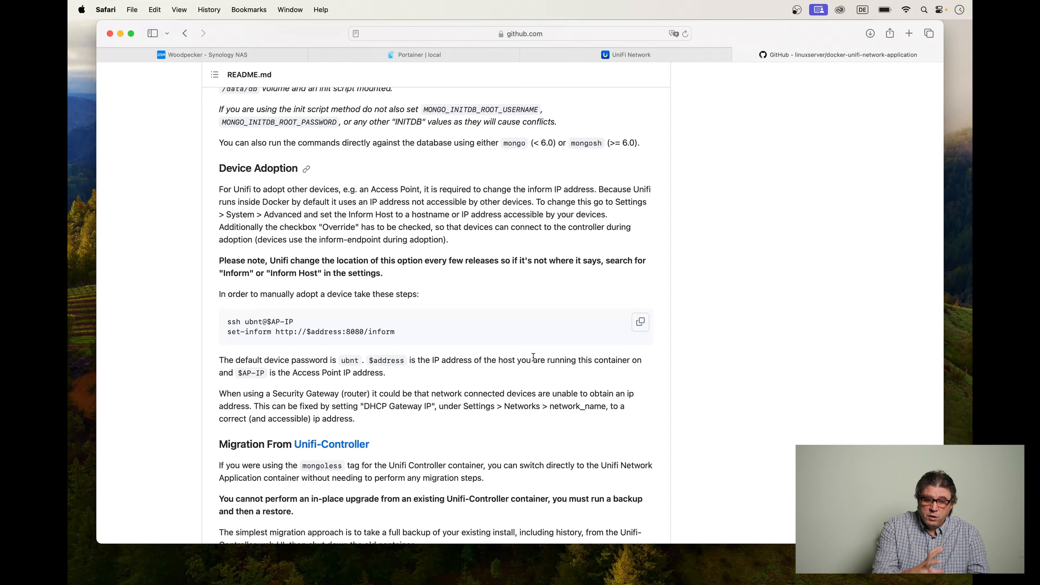
{"action": "scroll", "coordinate": [533, 357], "scroll_direction": "up", "scroll_amount": 15}
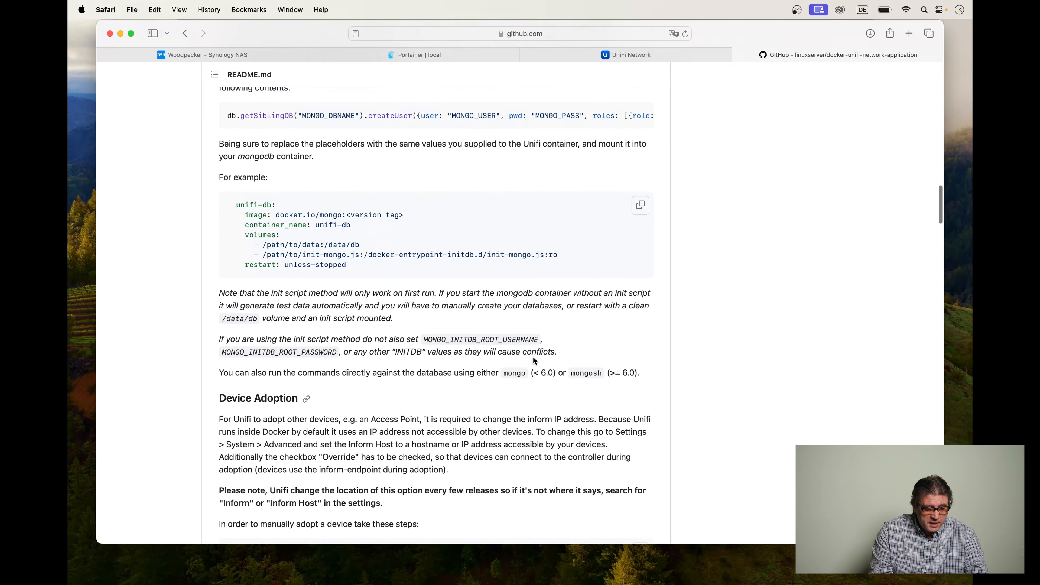
{"action": "scroll", "coordinate": [534, 360], "scroll_direction": "up", "scroll_amount": 7}
{"action": "scroll", "coordinate": [533, 360], "scroll_direction": "down", "scroll_amount": 6}
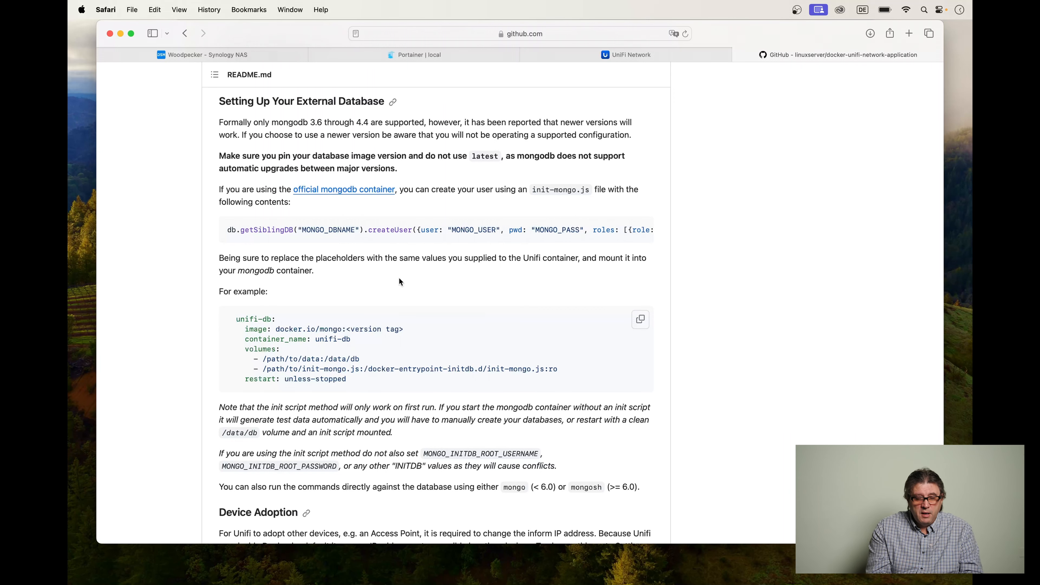
Switch to VSCodium and review the unifi-db service in unifi-nwa.yml, including its image, container name and volume paths.
{"action": "mouse_move", "coordinate": [721, 584]}
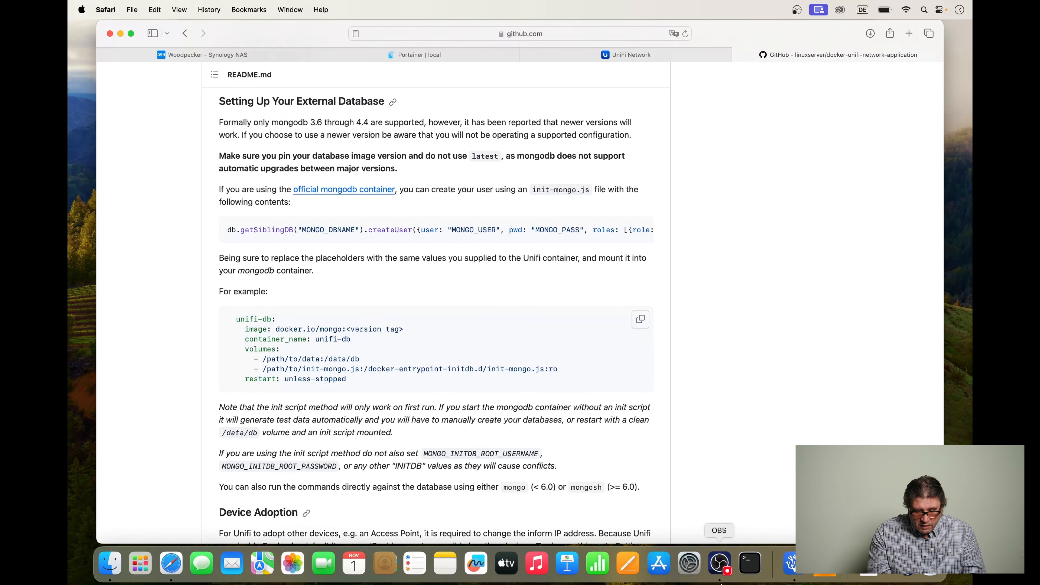
{"action": "left_click", "coordinate": [791, 564]}
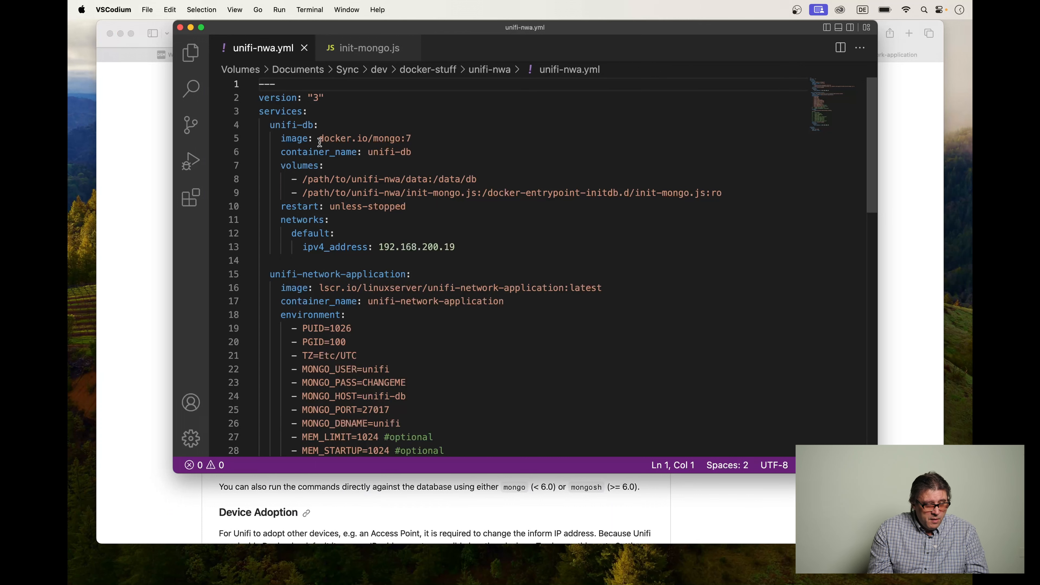
{"action": "left_click", "coordinate": [280, 125]}
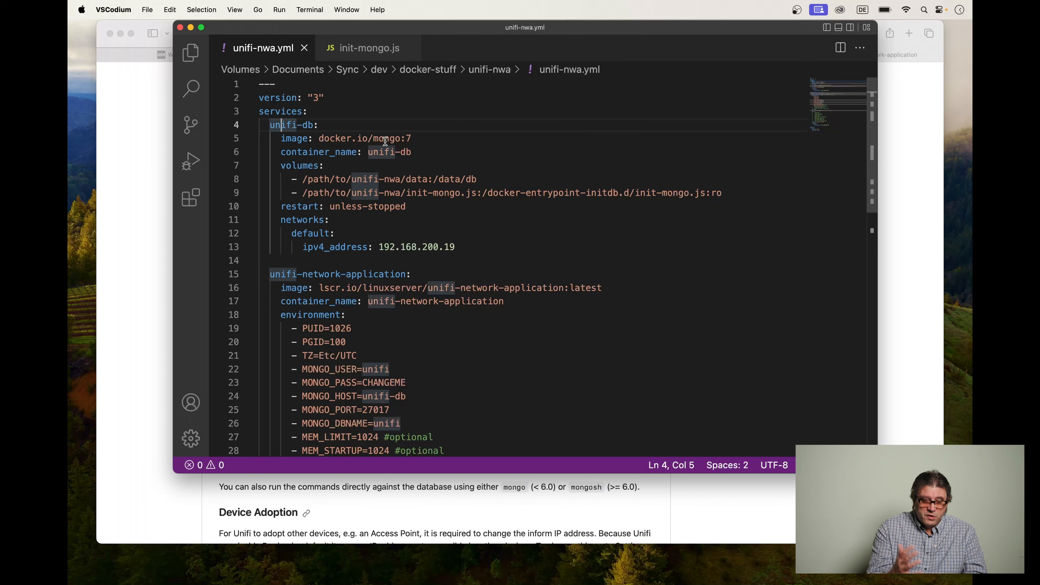
{"action": "left_click", "coordinate": [374, 138]}
{"action": "left_click", "coordinate": [426, 137]}
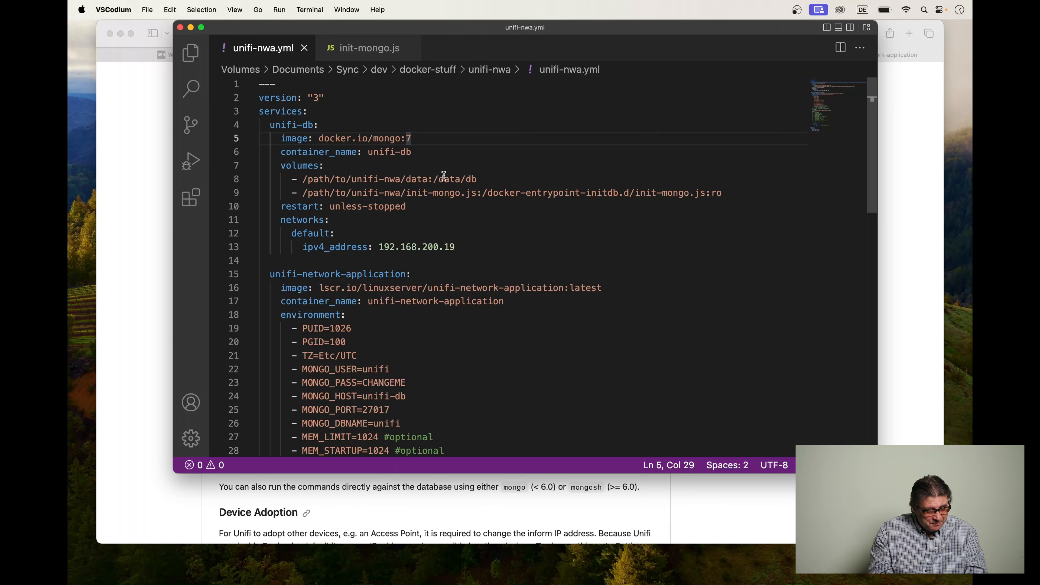
{"action": "key", "text": "Down"}
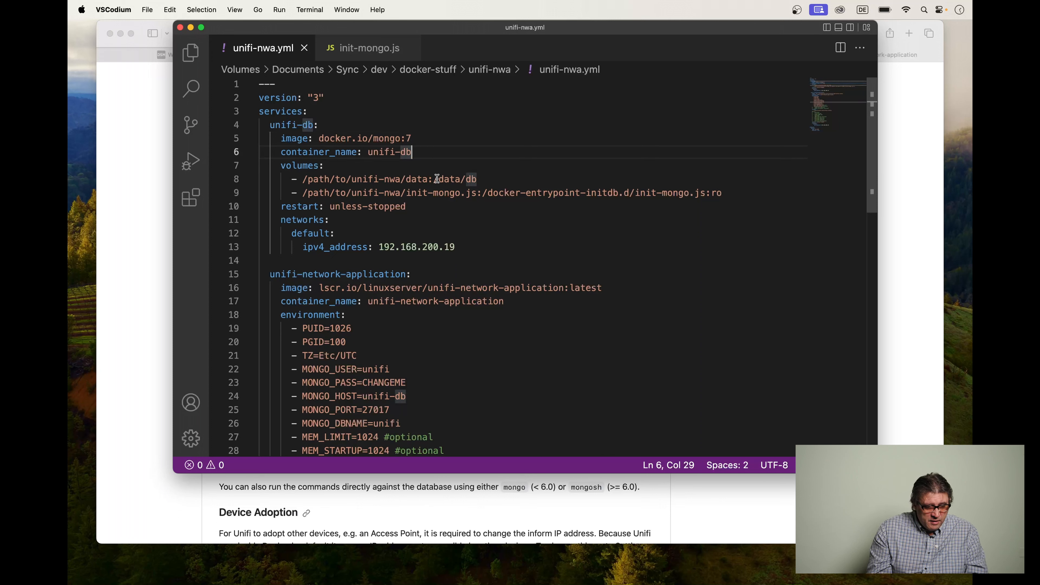
{"action": "left_click", "coordinate": [393, 179]}
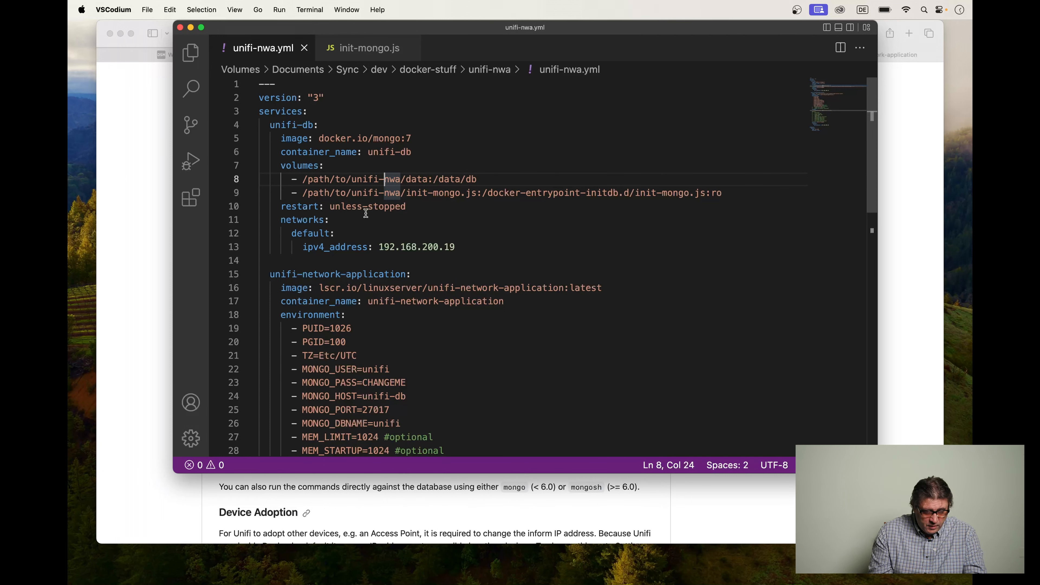
Switch to the Woodpecker Synology NAS page in Safari and sign in with the saved username and password.
{"action": "left_click", "coordinate": [142, 219]}
{"action": "left_click", "coordinate": [254, 56]}
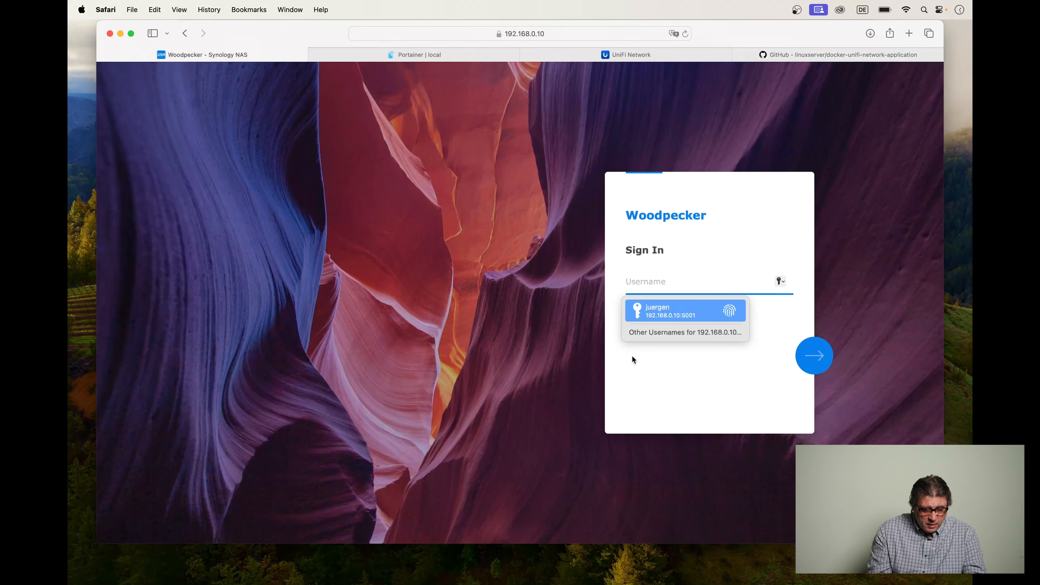
{"action": "key", "text": "Return"}
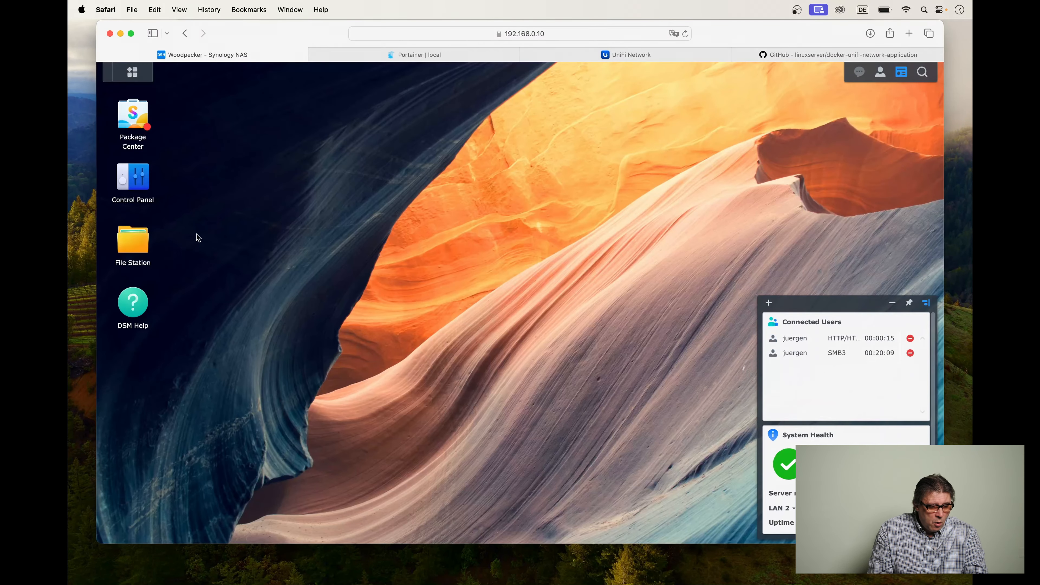
Create a folder named unifi-nwa inside the docker shared folder in File Station and open it.
{"action": "left_click", "coordinate": [140, 242]}
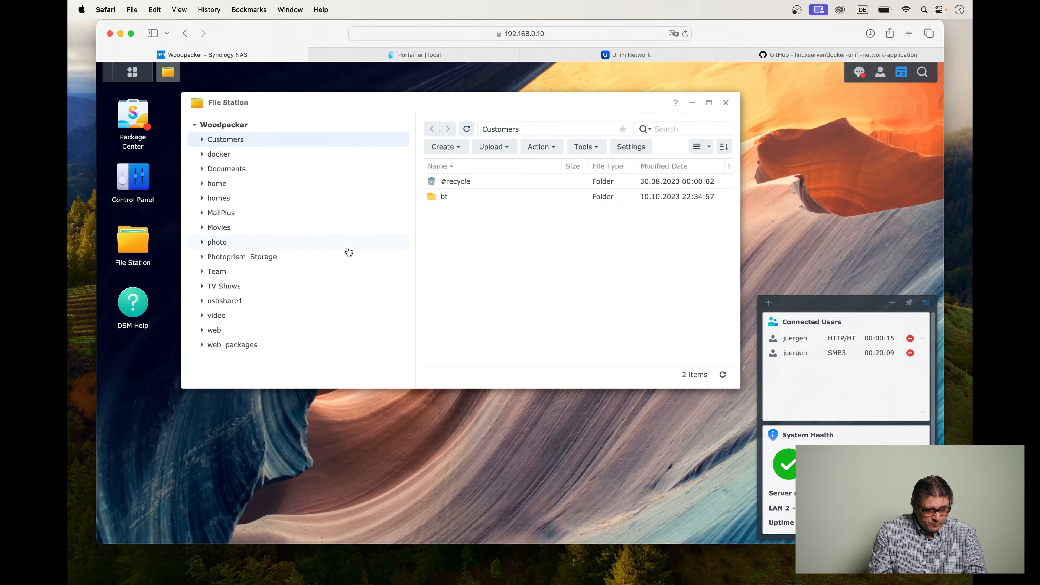
{"action": "left_click", "coordinate": [221, 157]}
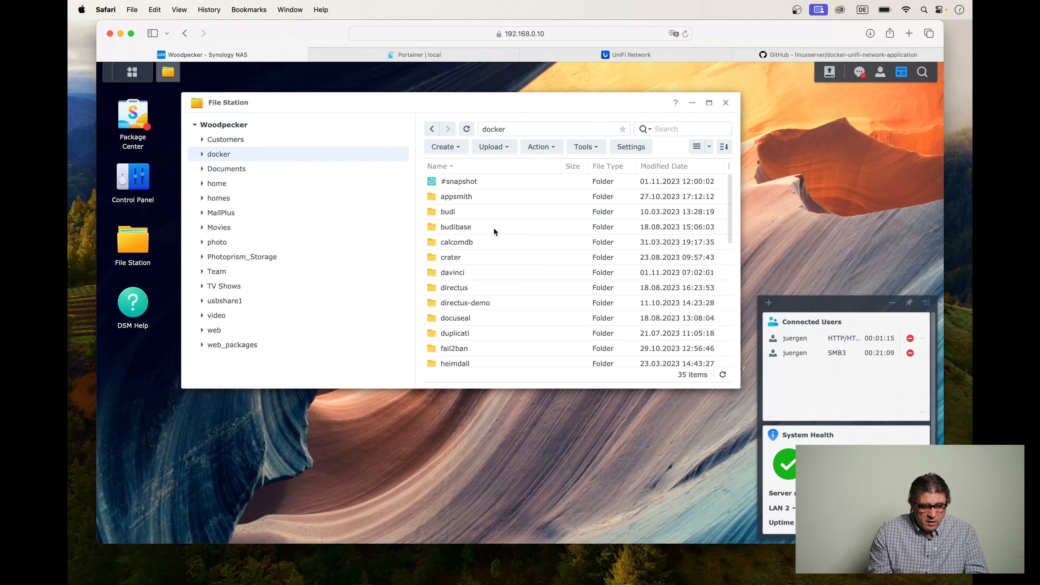
{"action": "left_click", "coordinate": [456, 149]}
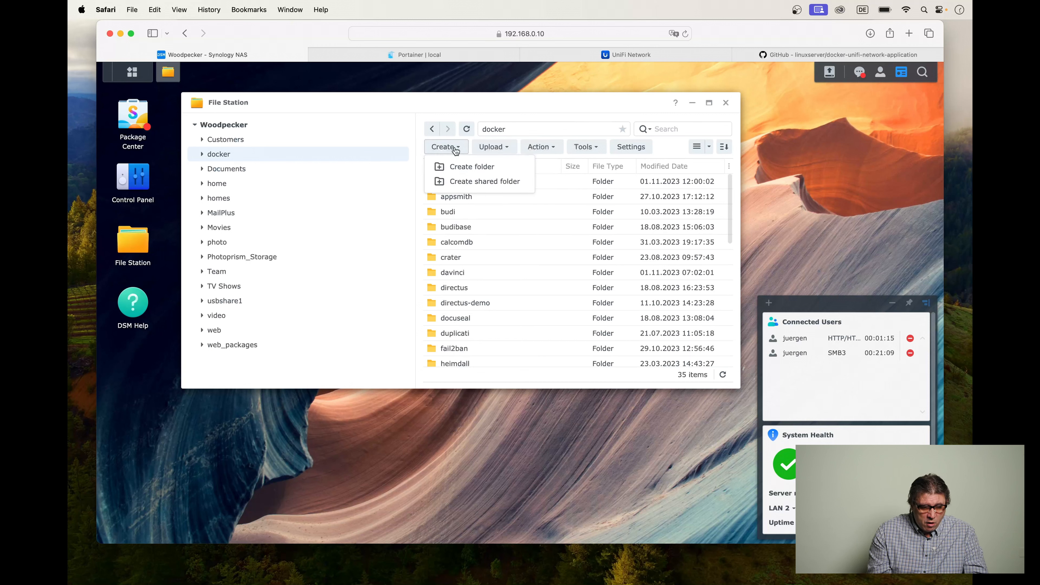
{"action": "left_click", "coordinate": [466, 167]}
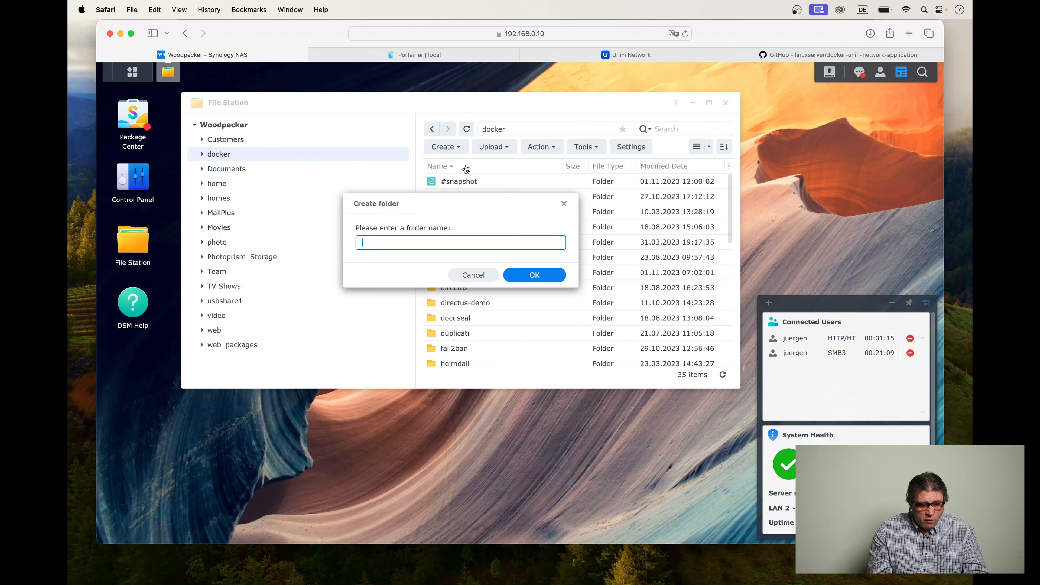
{"action": "type", "text": "unifi"}
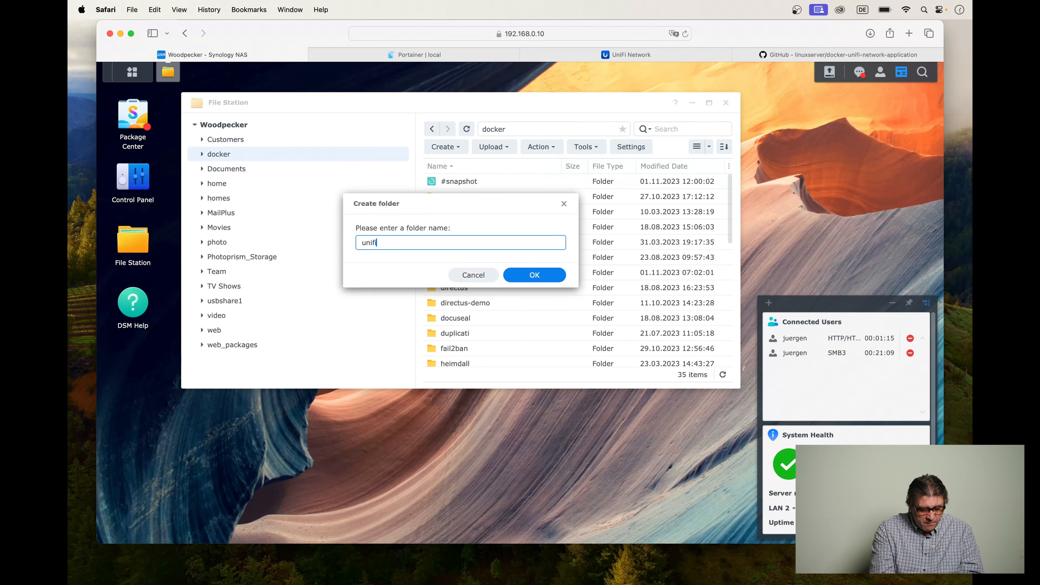
{"action": "key", "text": "Escape"}
{"action": "type", "text": "-nwa"}
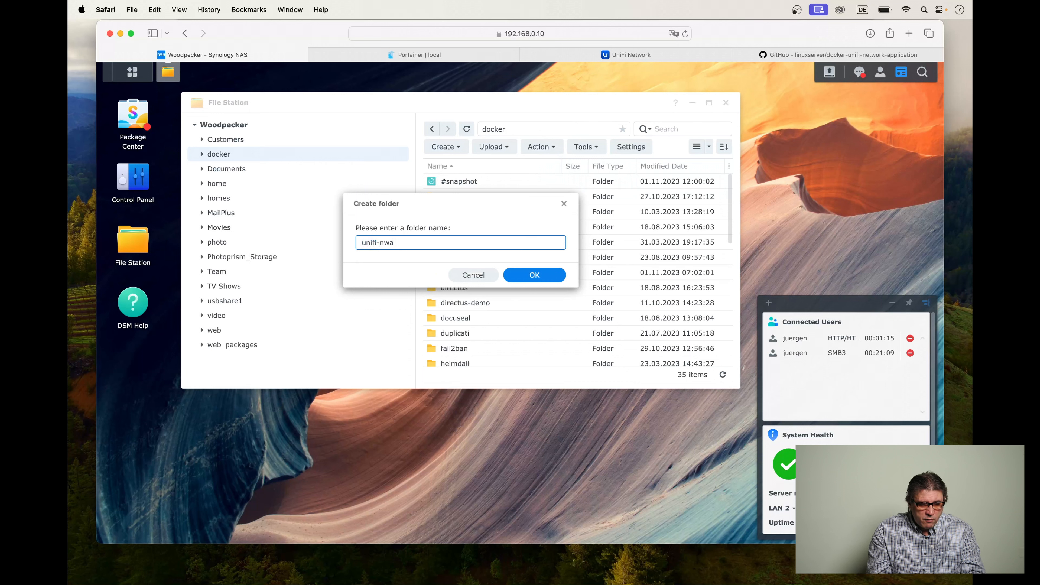
{"action": "left_click", "coordinate": [545, 273]}
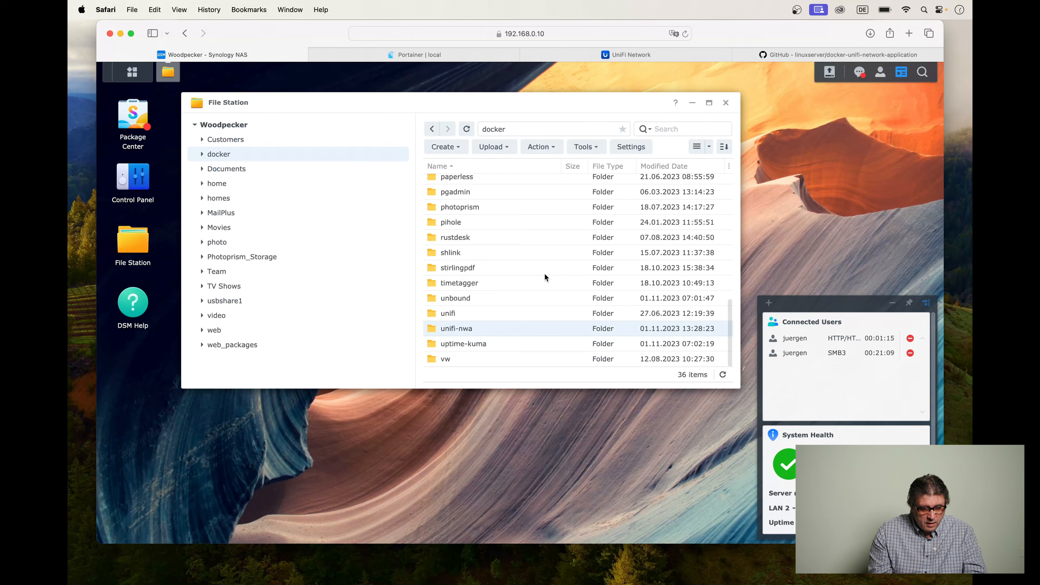
{"action": "double_click", "coordinate": [456, 328]}
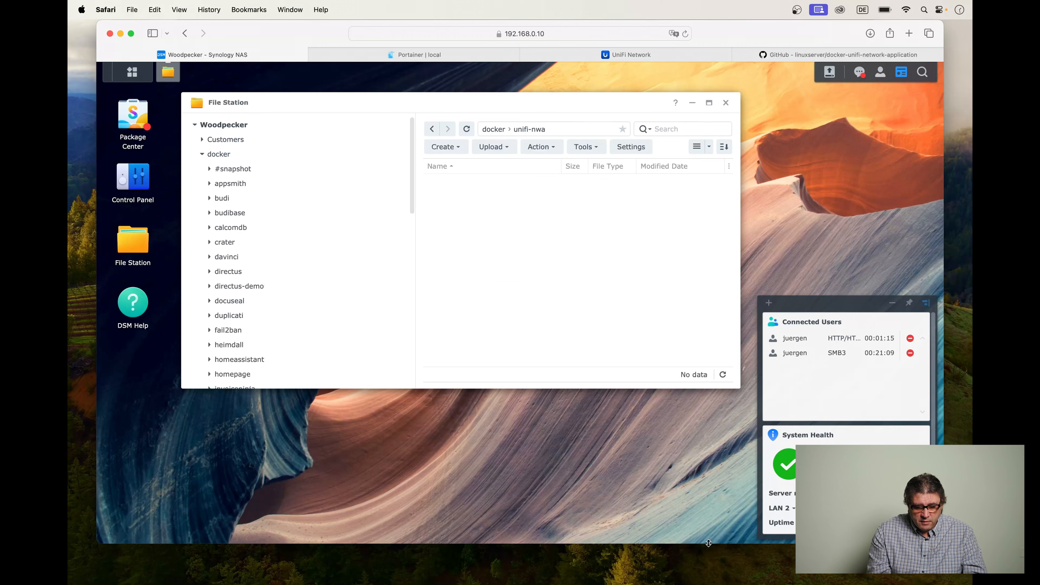
Check the data volume path in unifi-nwa.yml in VSCodium, then create a folder named data inside docker/unifi-nwa in File Station in Safari.
{"action": "left_click", "coordinate": [793, 575]}
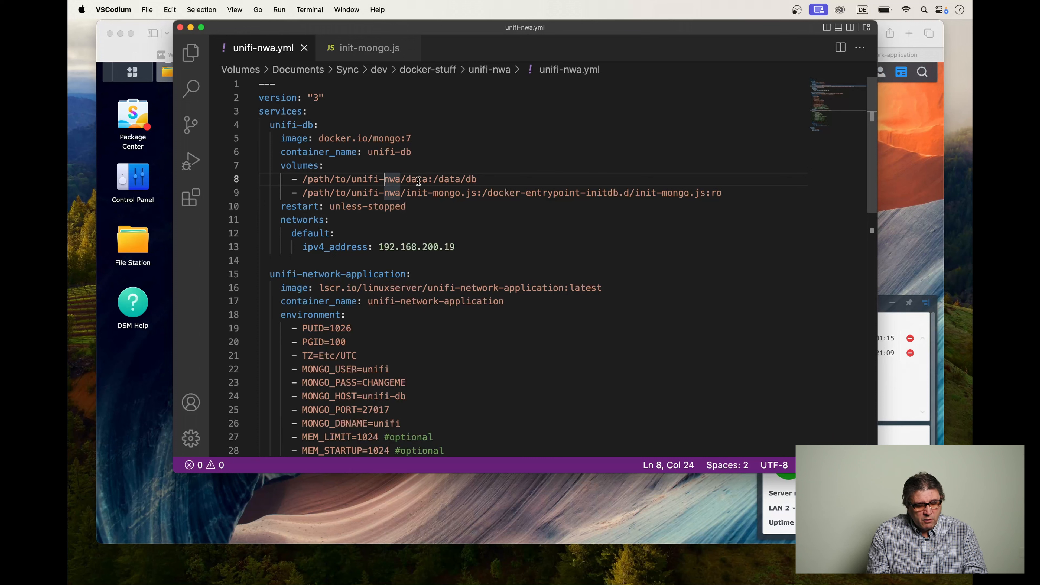
{"action": "left_click", "coordinate": [408, 180]}
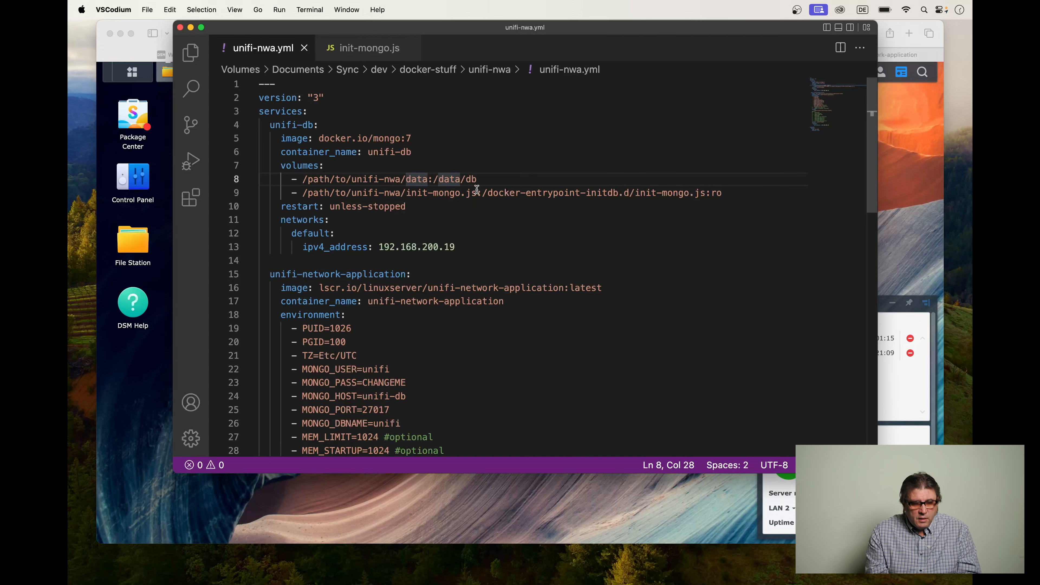
{"action": "key", "text": "super+Tab"}
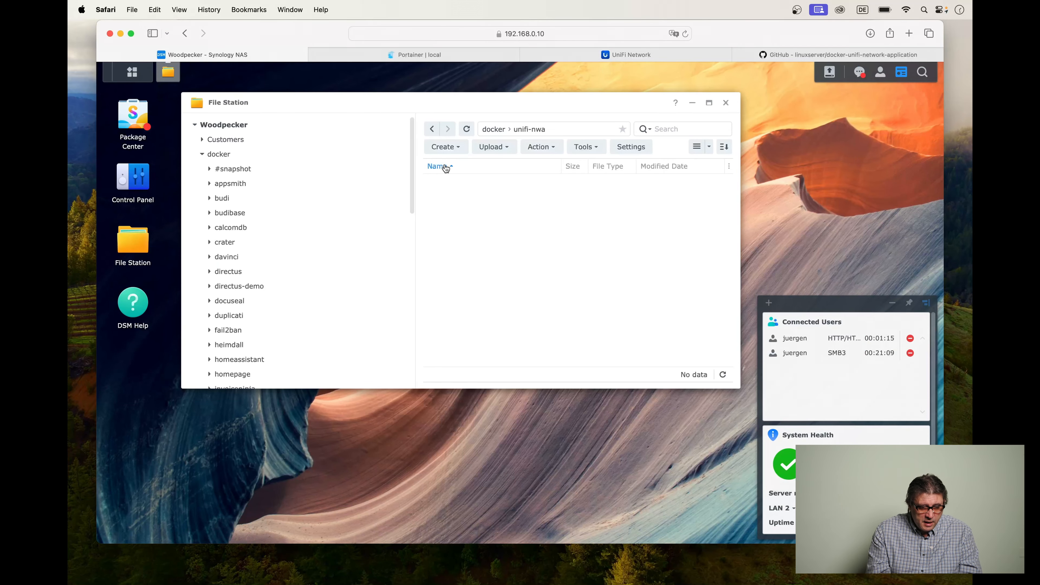
{"action": "left_click", "coordinate": [445, 147]}
{"action": "left_click", "coordinate": [458, 166]}
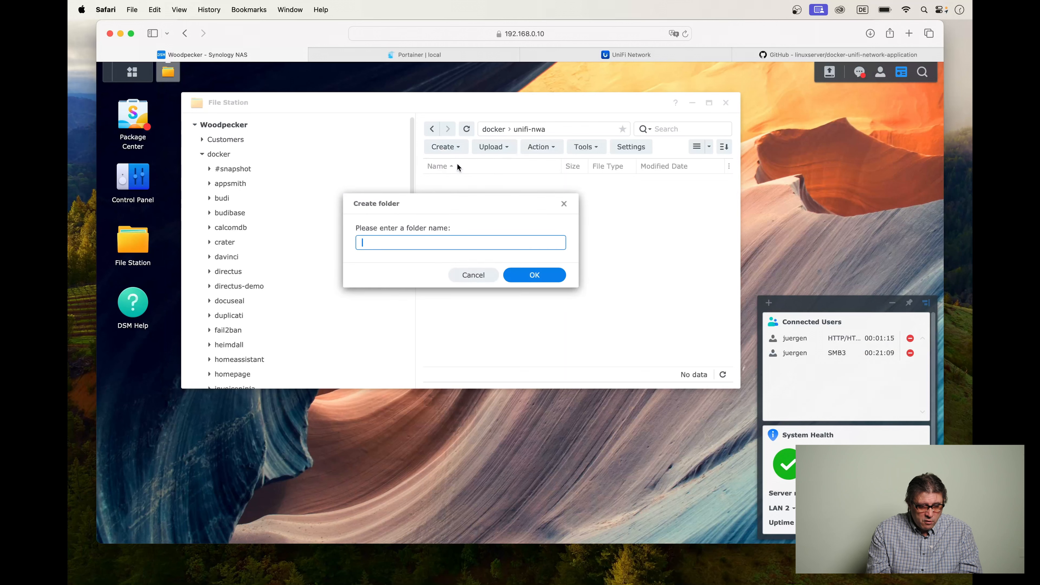
{"action": "type", "text": "data"}
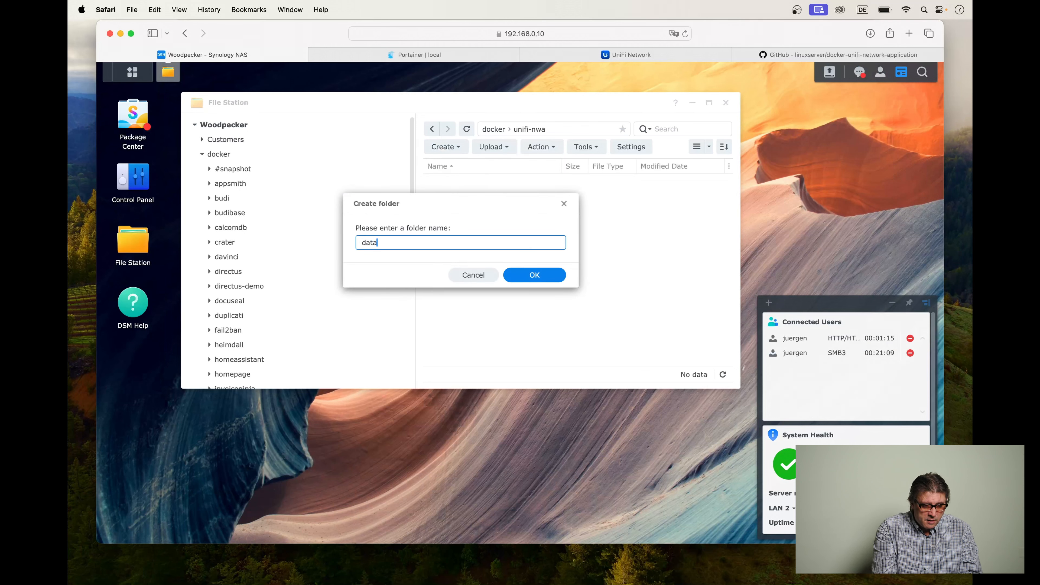
{"action": "key", "text": "Return"}
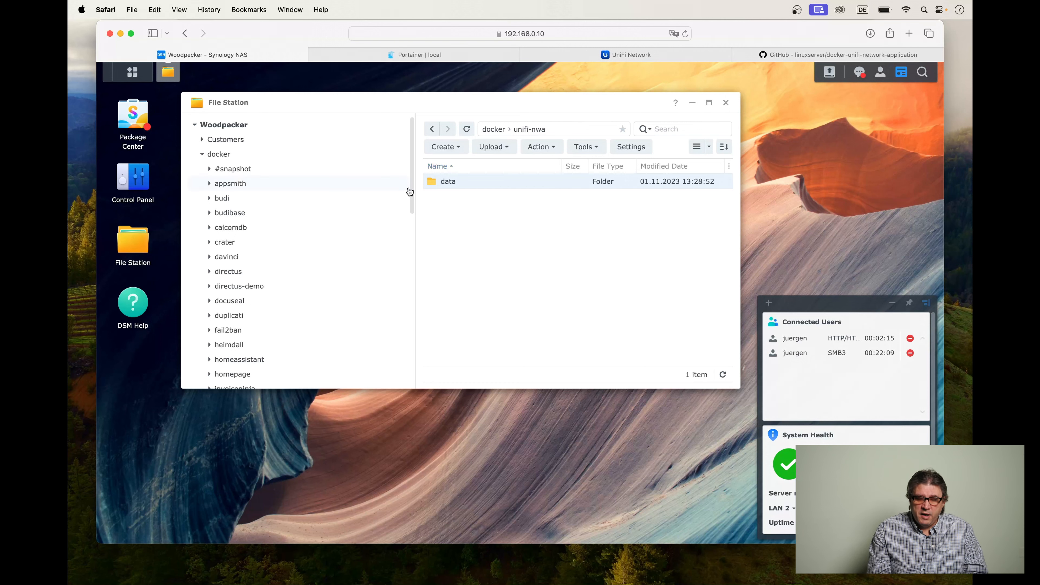
Copy the location path of the data folder from its properties, leaving the properties unsaved.
{"action": "right_click", "coordinate": [506, 181]}
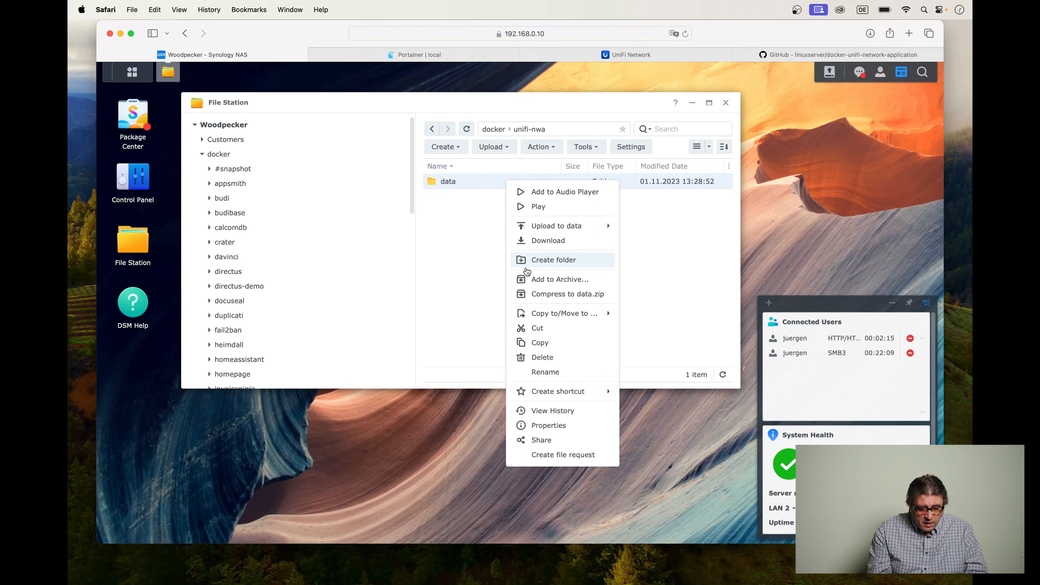
{"action": "left_click", "coordinate": [549, 425]}
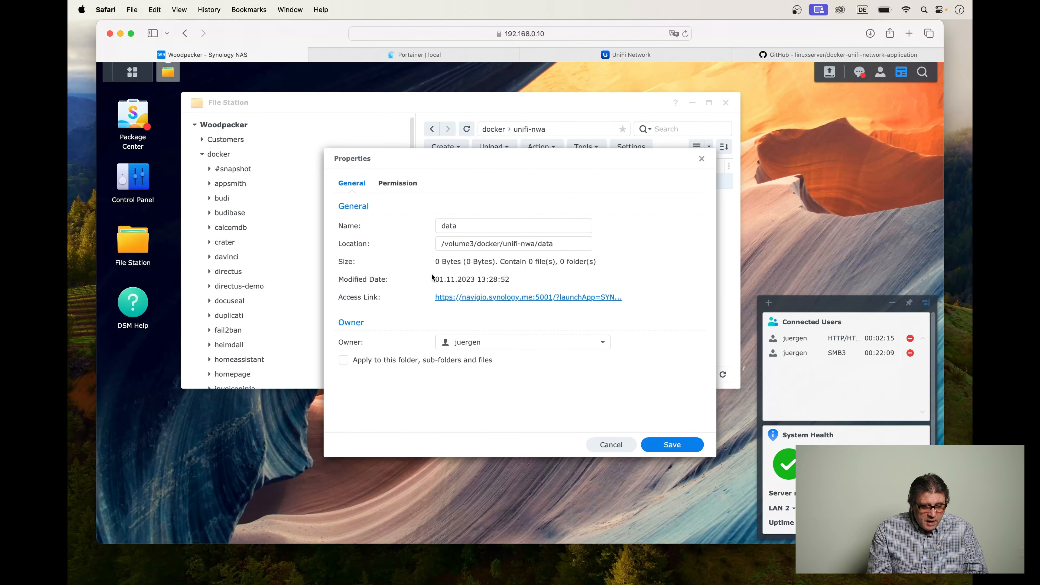
{"action": "left_click_drag", "start_coordinate": [441, 243], "coordinate": [564, 245]}
{"action": "key", "text": "super+c"}
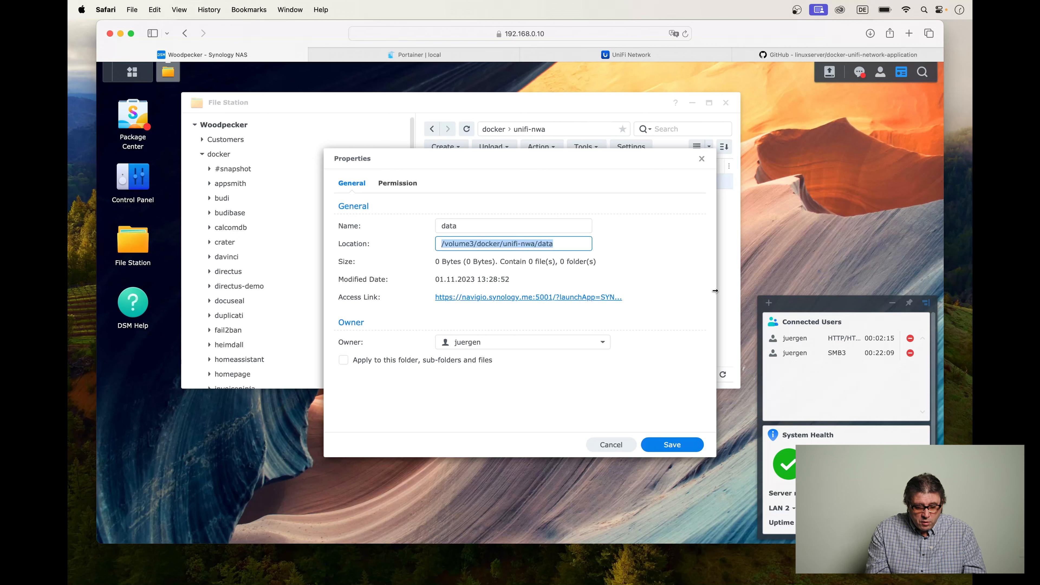
{"action": "left_click", "coordinate": [611, 445]}
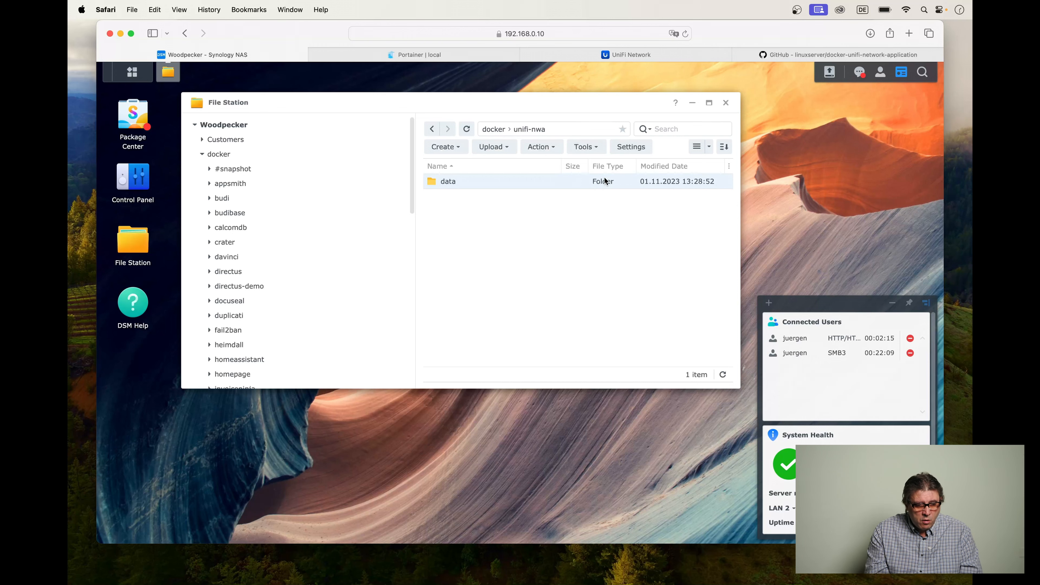
Switch to VSCodium and replace the host path of the unifi-db data volume with /volume3/docker/unifi-nwa/data.
{"action": "key", "text": "super+Tab"}
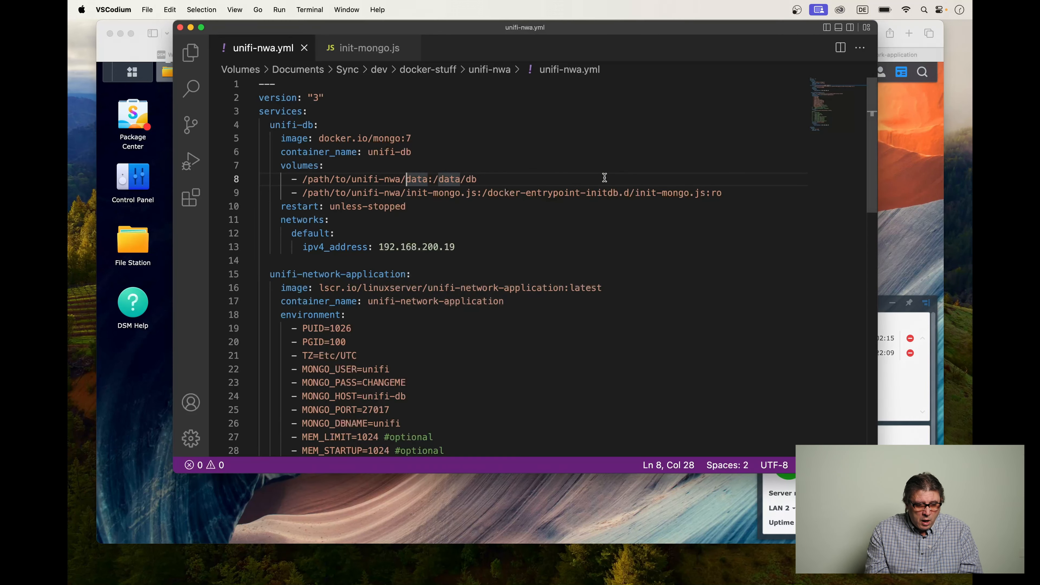
{"action": "left_click", "coordinate": [304, 179]}
{"action": "left_click_drag", "start_coordinate": [303, 179], "coordinate": [429, 176]}
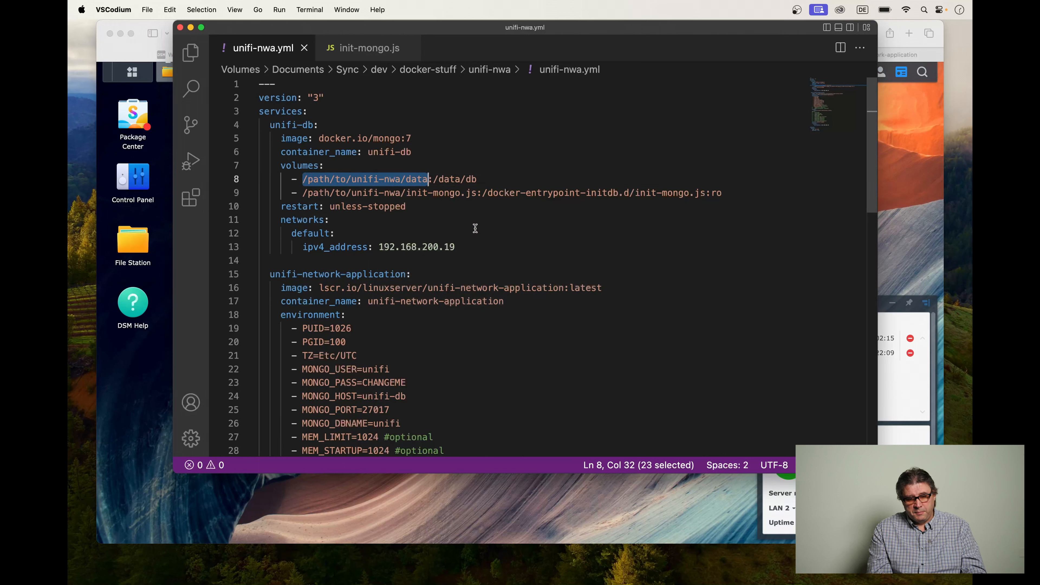
{"action": "key", "text": "super+v"}
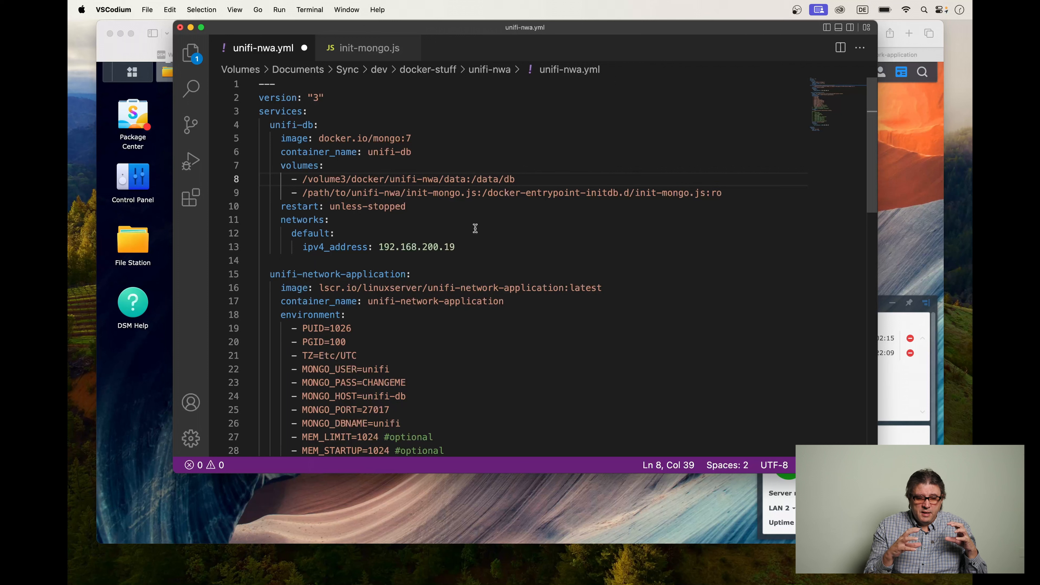
Copy /volume3/docker/unifi-nwa from the data volume line over the placeholder folder path in the init-mongo.js volume line.
{"action": "left_click", "coordinate": [472, 180]}
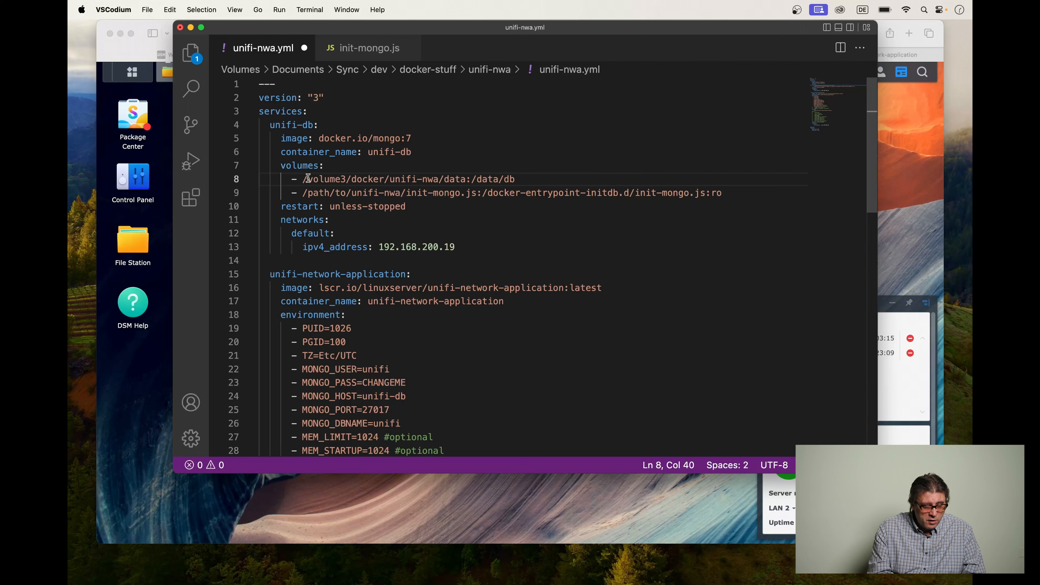
{"action": "left_click_drag", "start_coordinate": [303, 179], "coordinate": [438, 183]}
{"action": "key", "text": "super+c"}
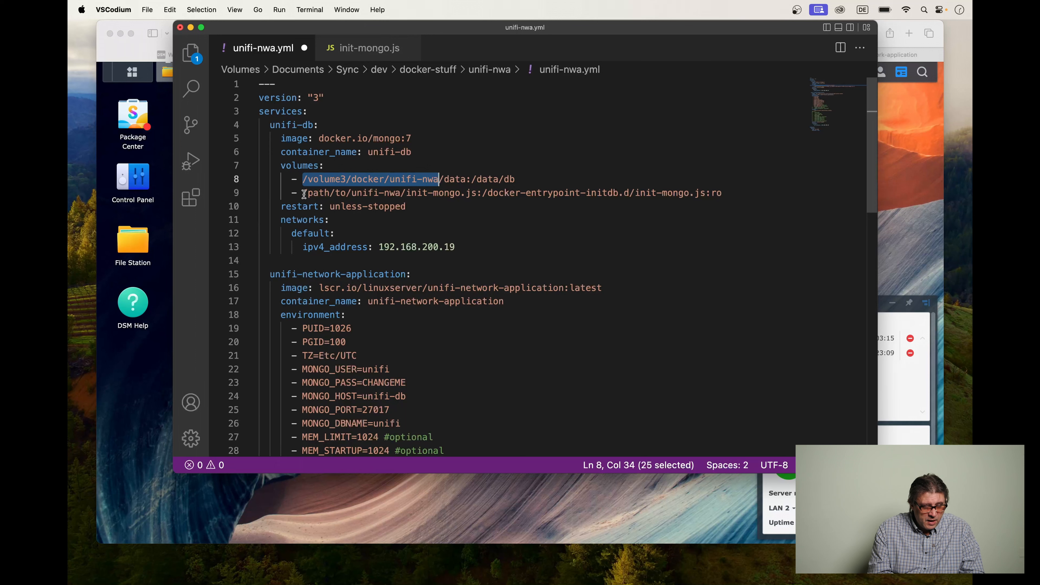
{"action": "left_click_drag", "start_coordinate": [304, 194], "coordinate": [402, 190]}
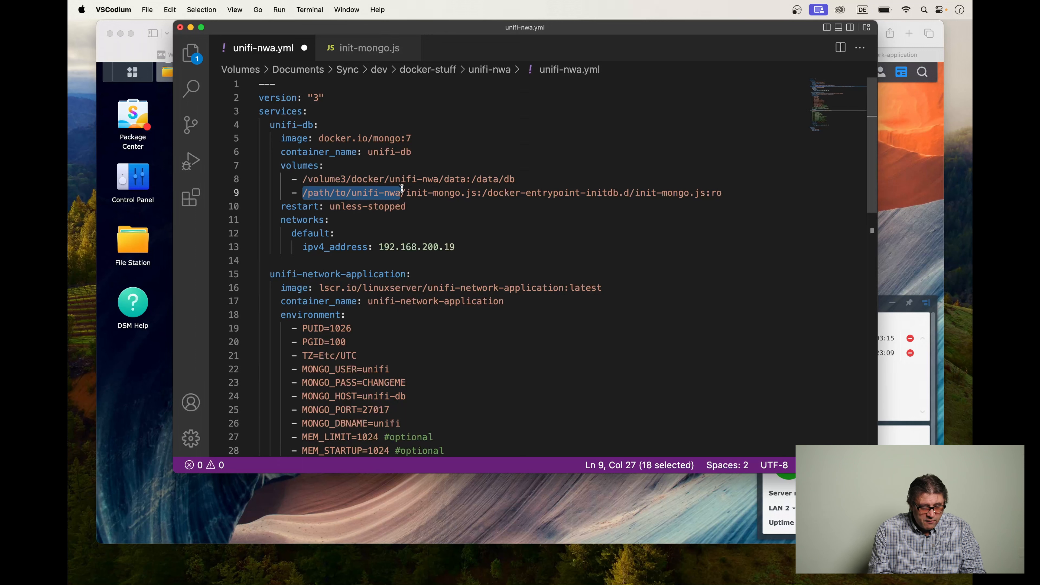
{"action": "key", "text": "super+v"}
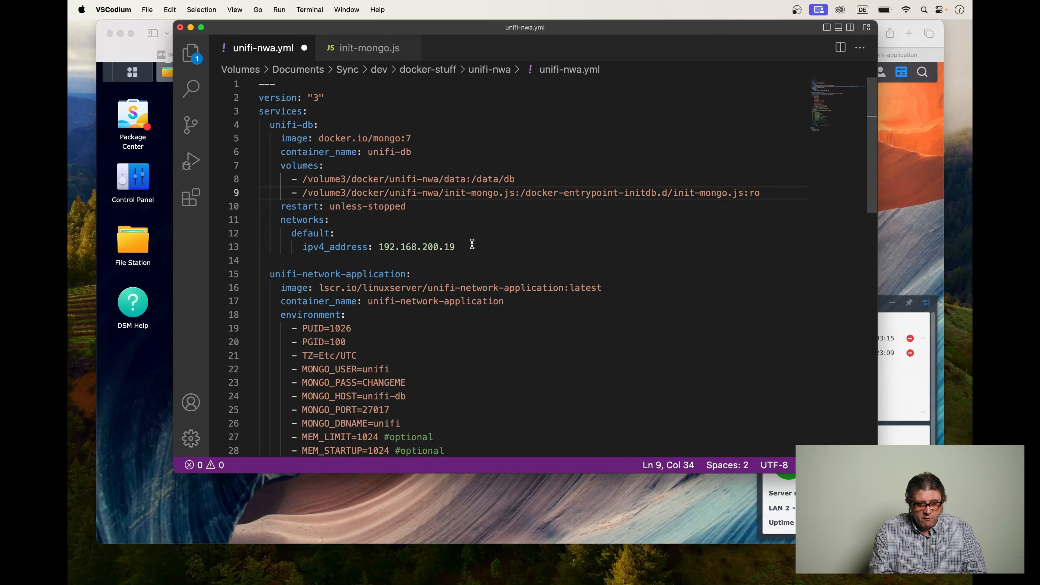
{"action": "left_click", "coordinate": [450, 193]}
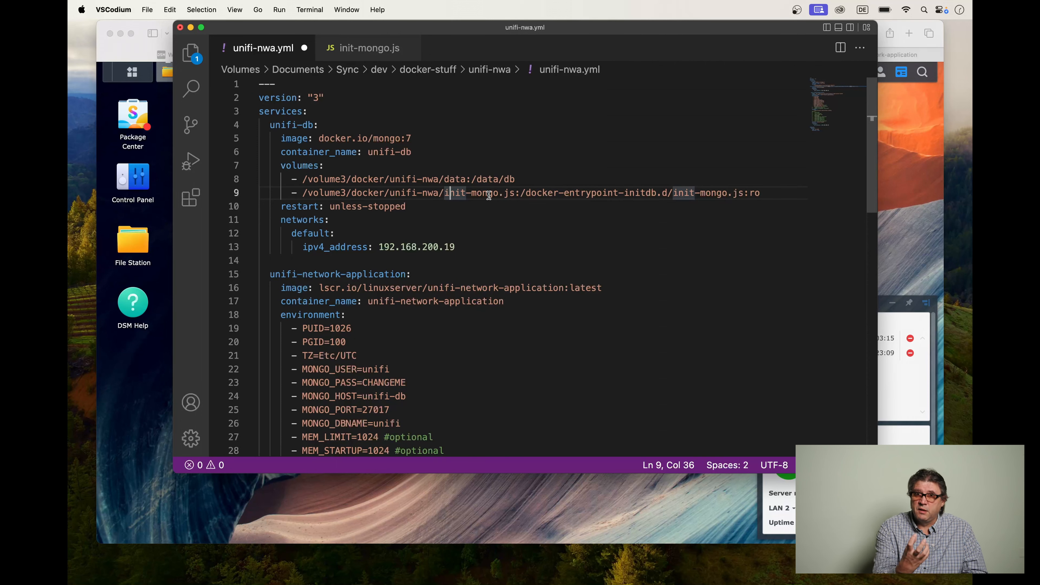
Switch to Safari and upload init-mongo.js from the local unifi-nwa folder in Finder to docker/unifi-nwa in File Station.
{"action": "left_click", "coordinate": [116, 415]}
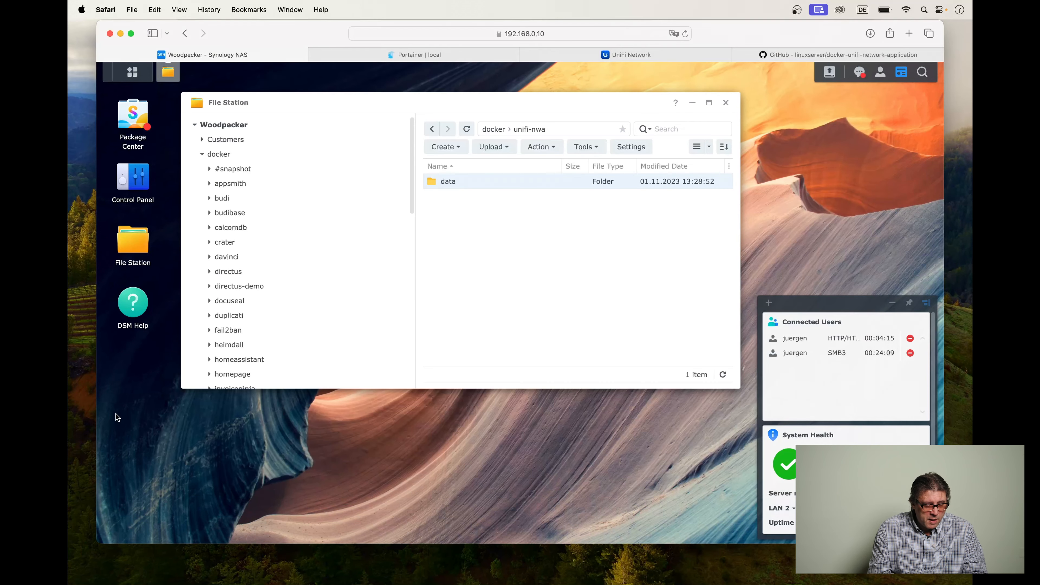
{"action": "left_click", "coordinate": [431, 129]}
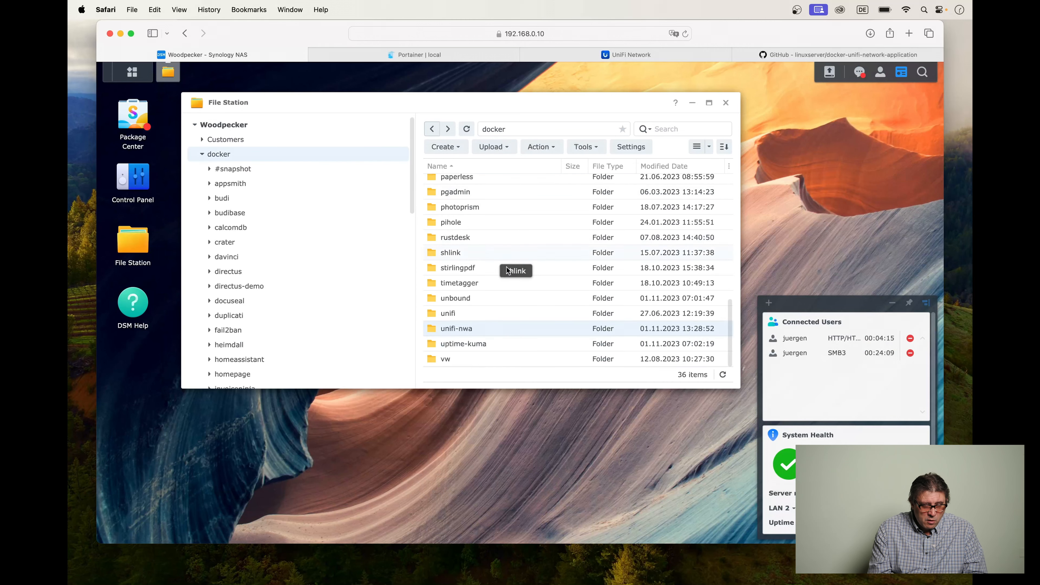
{"action": "double_click", "coordinate": [456, 330]}
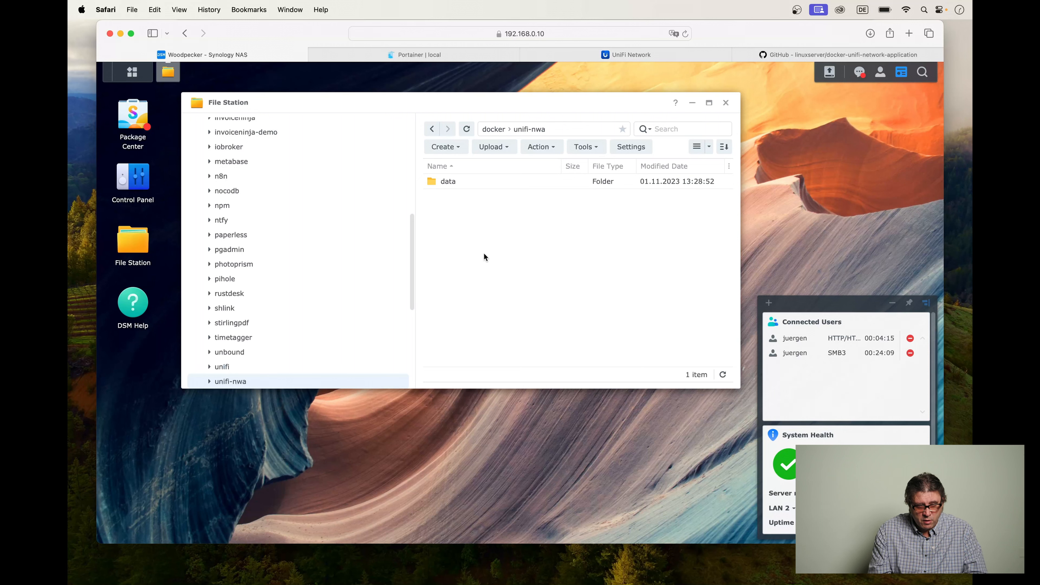
{"action": "left_click", "coordinate": [110, 564]}
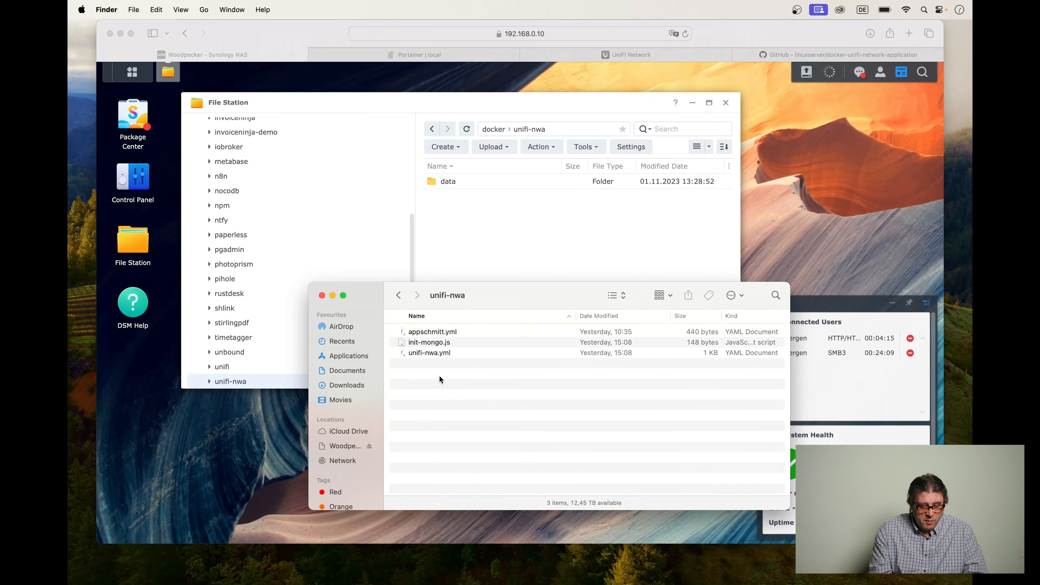
{"action": "left_click", "coordinate": [428, 344]}
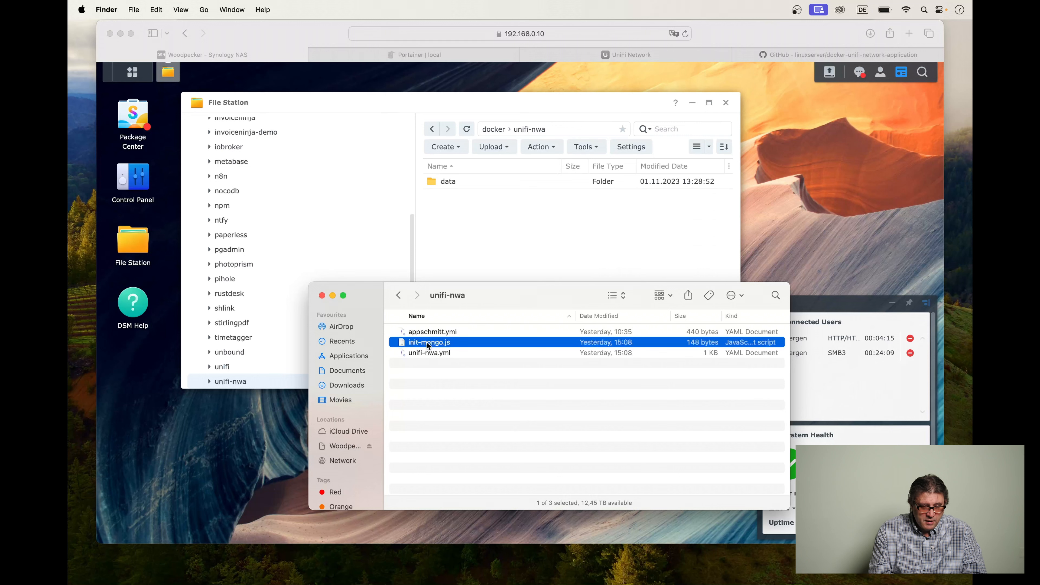
{"action": "left_click_drag", "start_coordinate": [429, 345], "coordinate": [487, 241]}
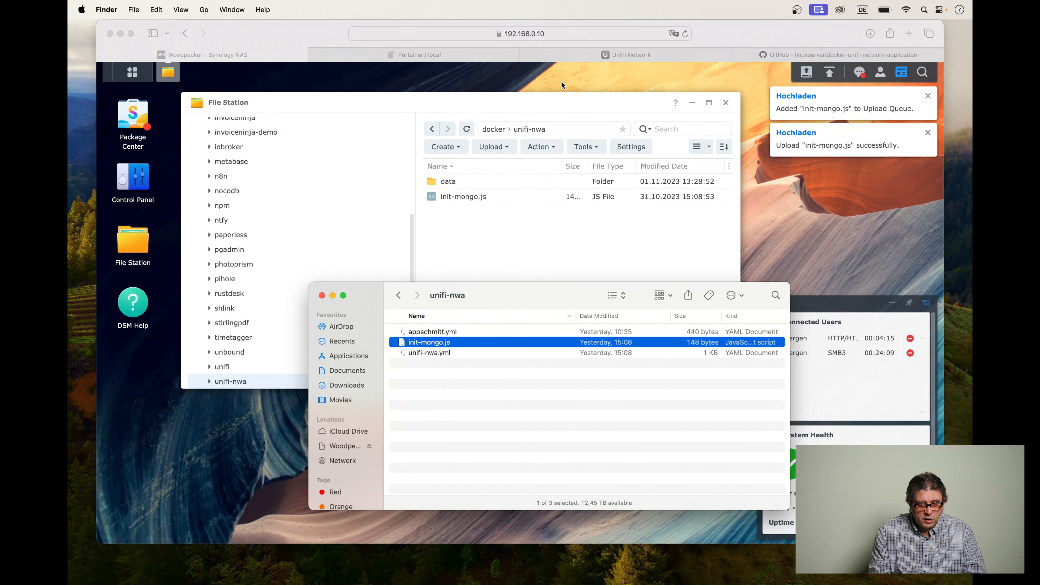
{"action": "left_click", "coordinate": [563, 105]}
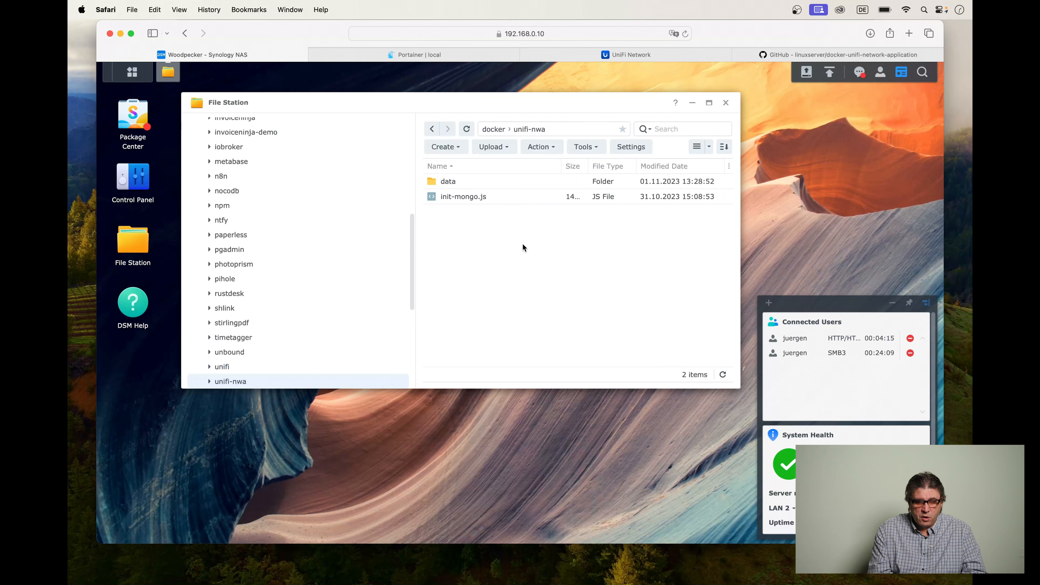
Open the uploaded init-mongo.js in Text Editor, widened to fit the whole line, and review the database names, user and password entry.
{"action": "right_click", "coordinate": [463, 198]}
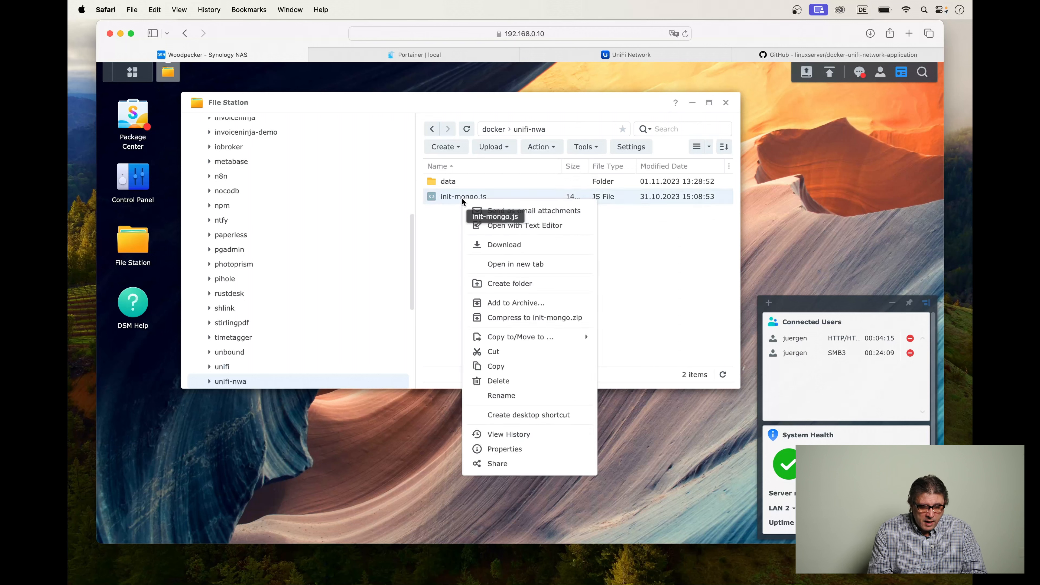
{"action": "left_click", "coordinate": [523, 227]}
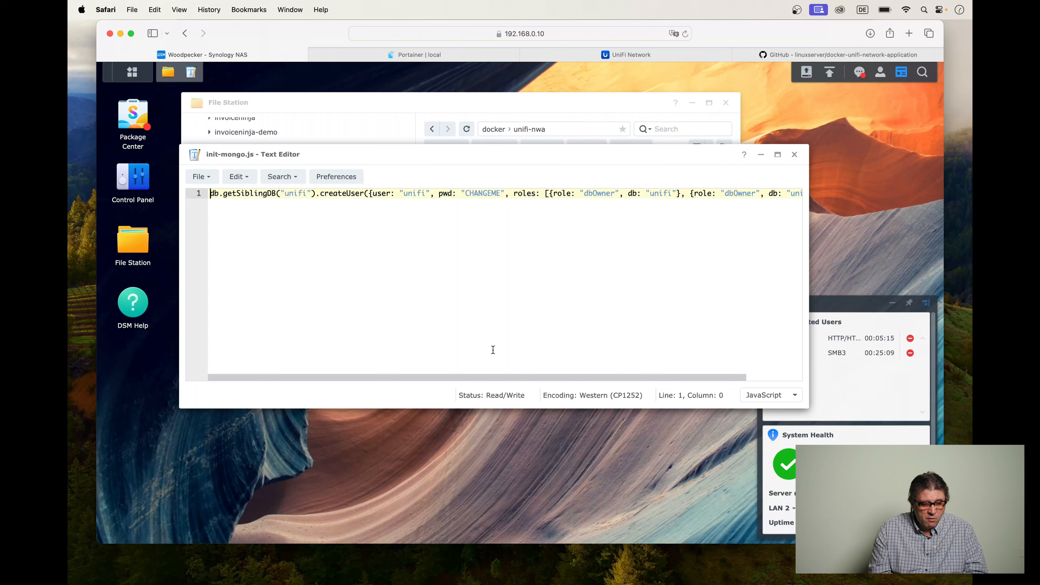
{"action": "left_click_drag", "start_coordinate": [520, 376], "coordinate": [444, 380]}
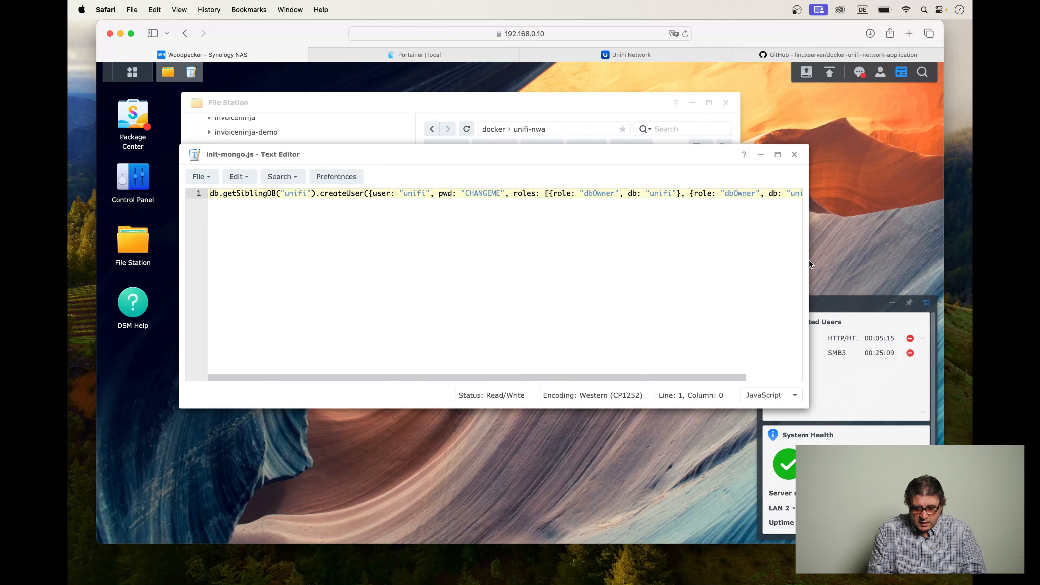
{"action": "left_click_drag", "start_coordinate": [809, 261], "coordinate": [886, 255]}
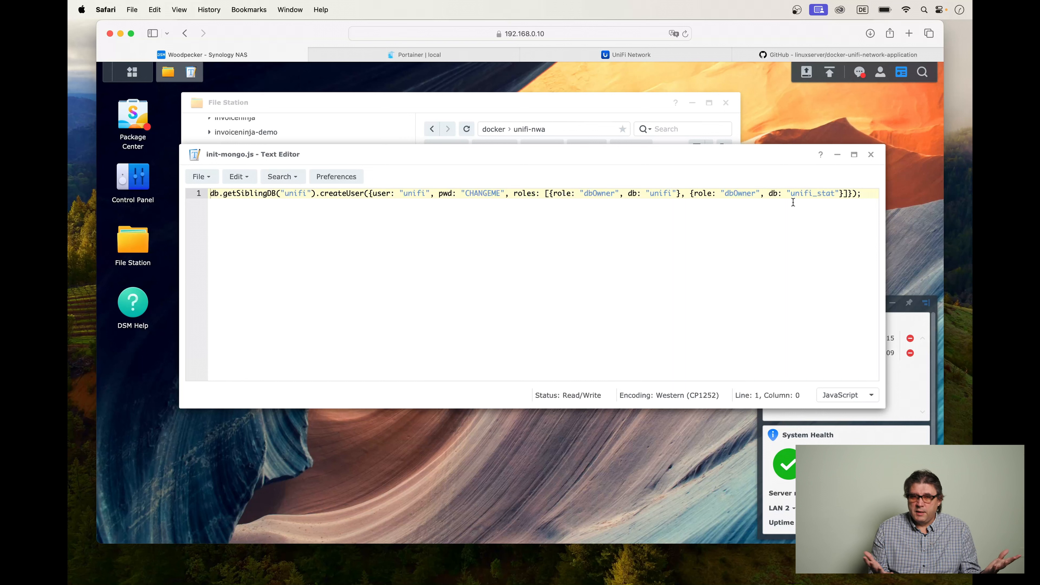
{"action": "left_click", "coordinate": [291, 193]}
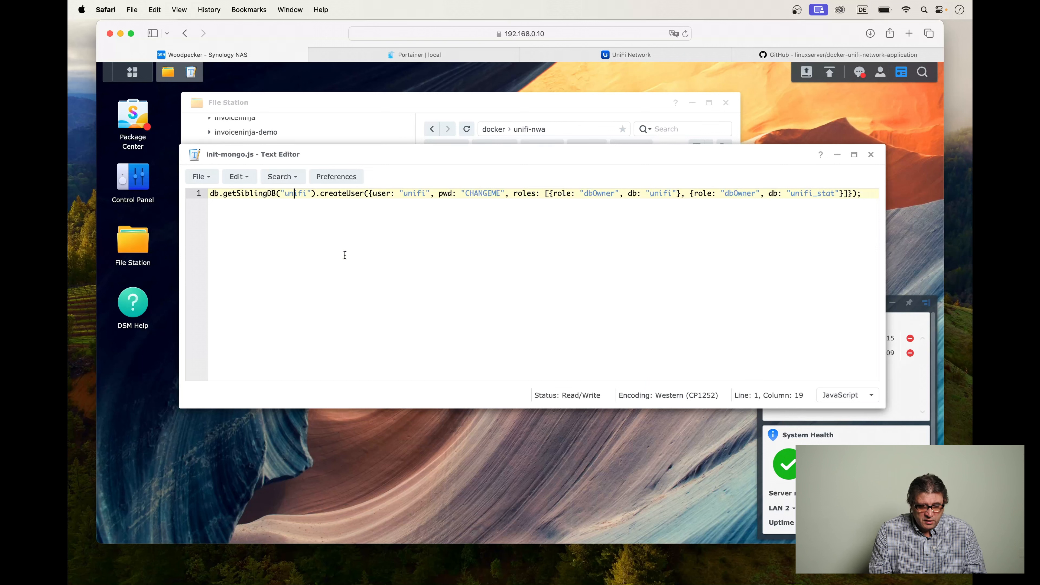
{"action": "left_click", "coordinate": [413, 194]}
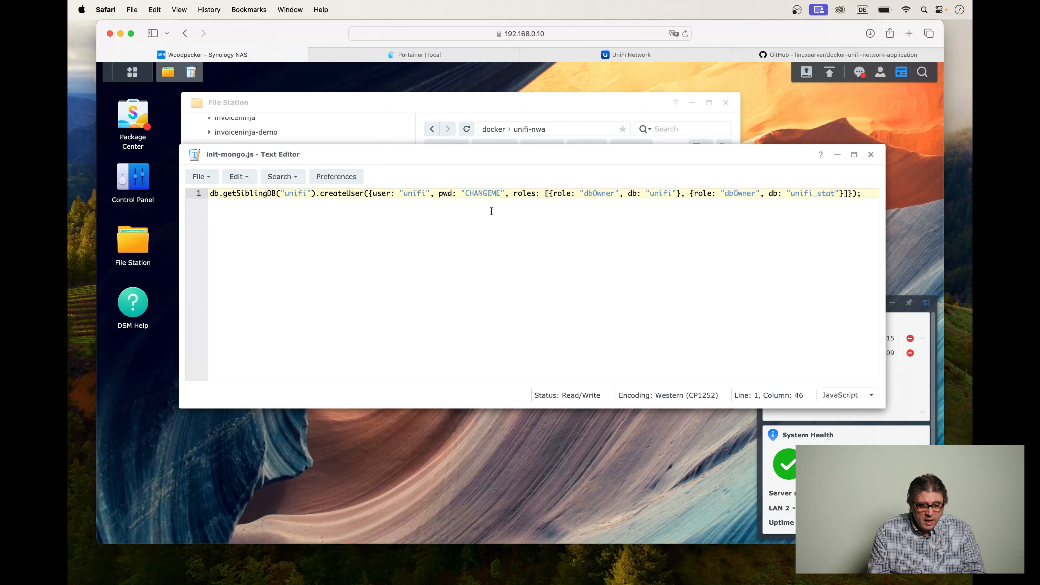
{"action": "double_click", "coordinate": [480, 192]}
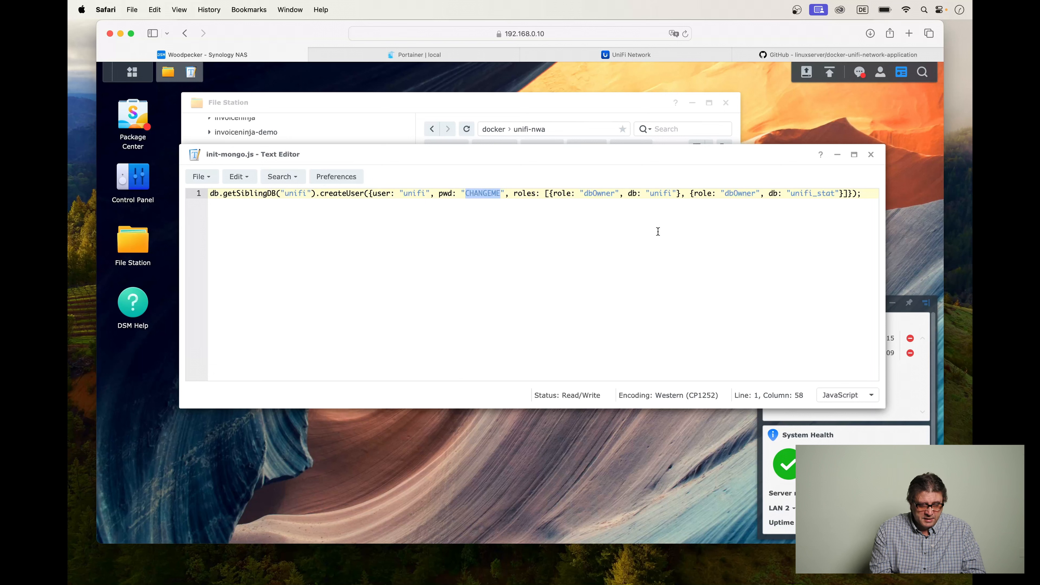
{"action": "left_click_drag", "start_coordinate": [792, 193], "coordinate": [813, 193]}
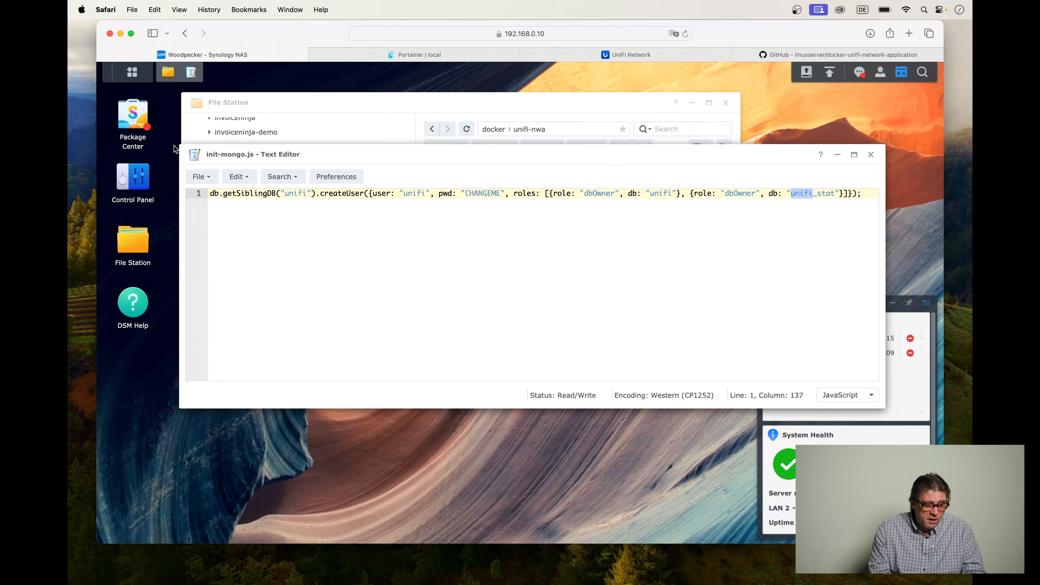
Save init-mongo.js on the NAS and close the Text Editor.
{"action": "left_click", "coordinate": [209, 179]}
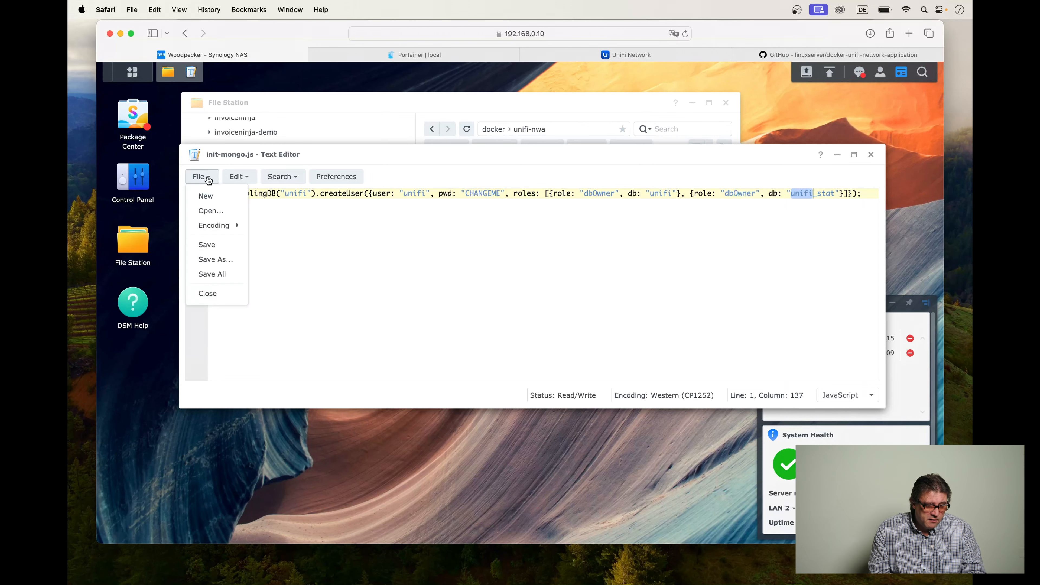
{"action": "left_click", "coordinate": [215, 245]}
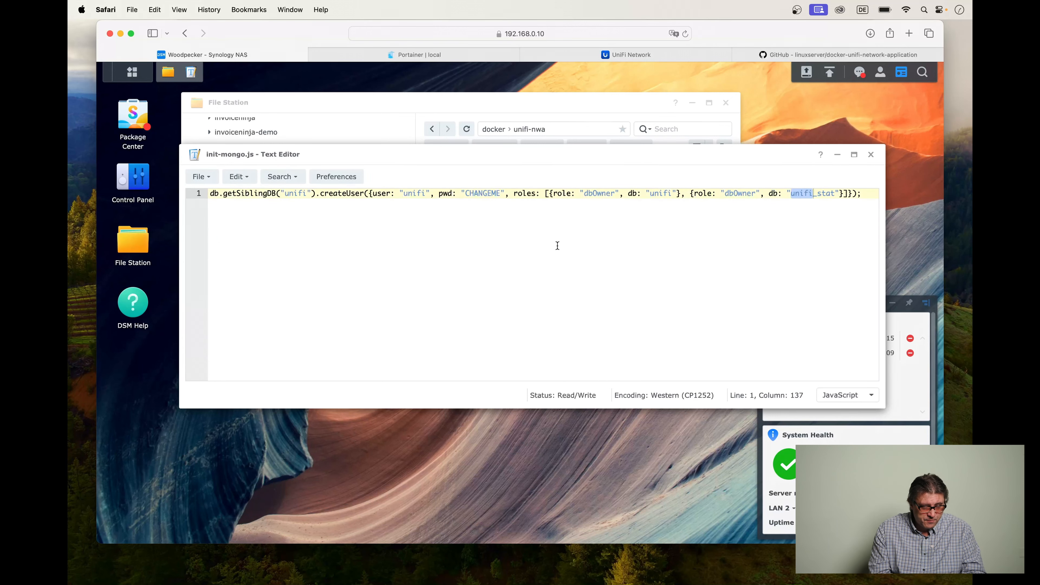
{"action": "left_click", "coordinate": [871, 154]}
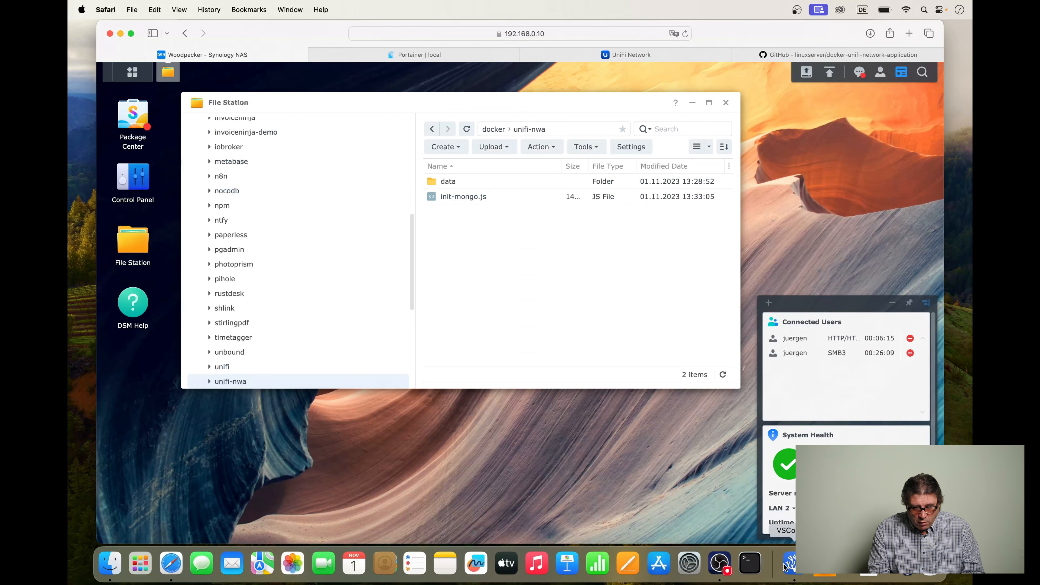
Switch to VSCodium and review the restart policy and static IPv4 address of the unifi-db service in unifi-nwa.yml.
{"action": "left_click", "coordinate": [784, 571]}
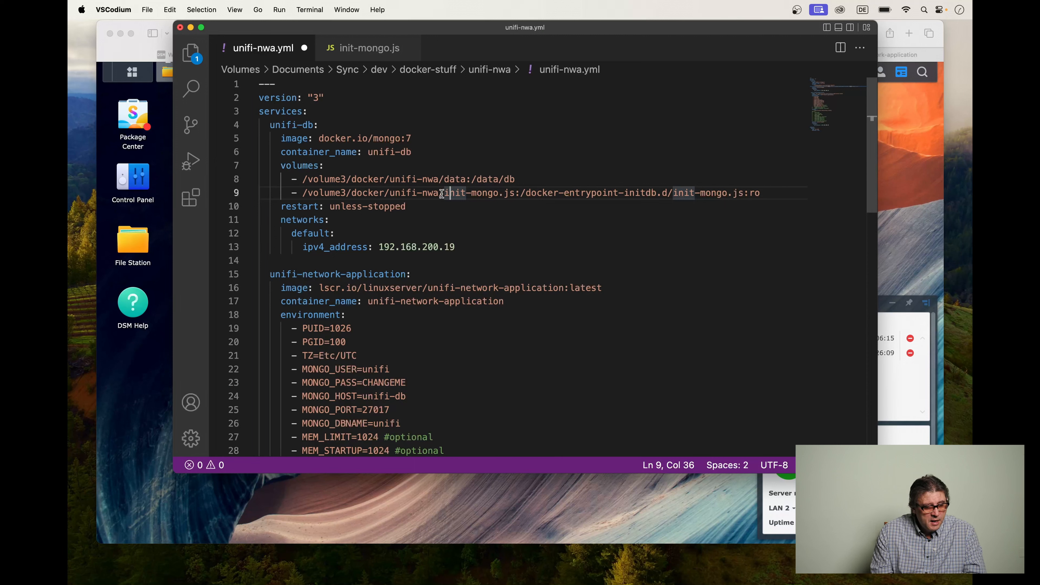
{"action": "left_click", "coordinate": [336, 207]}
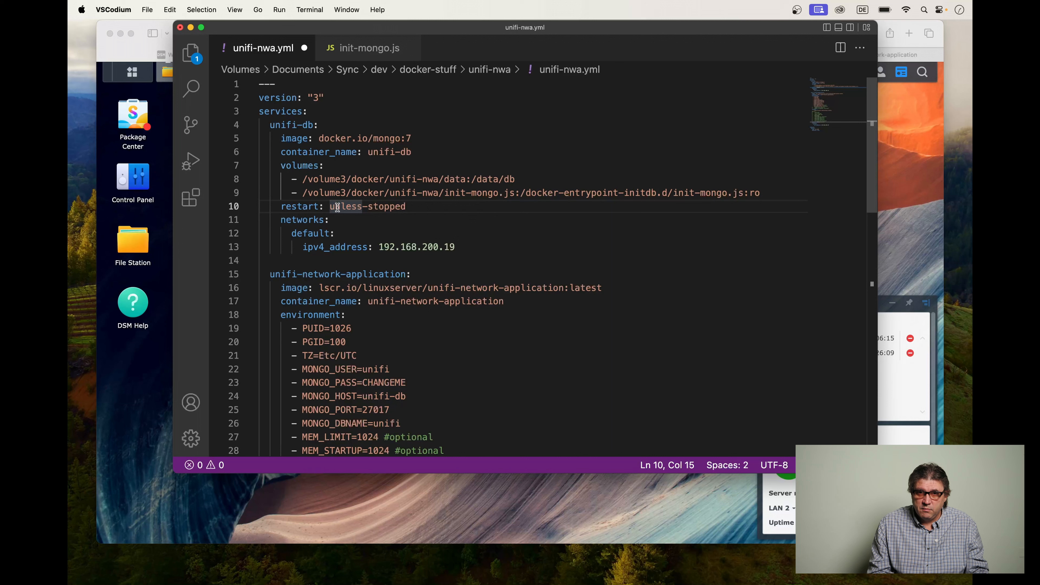
{"action": "left_click", "coordinate": [390, 247]}
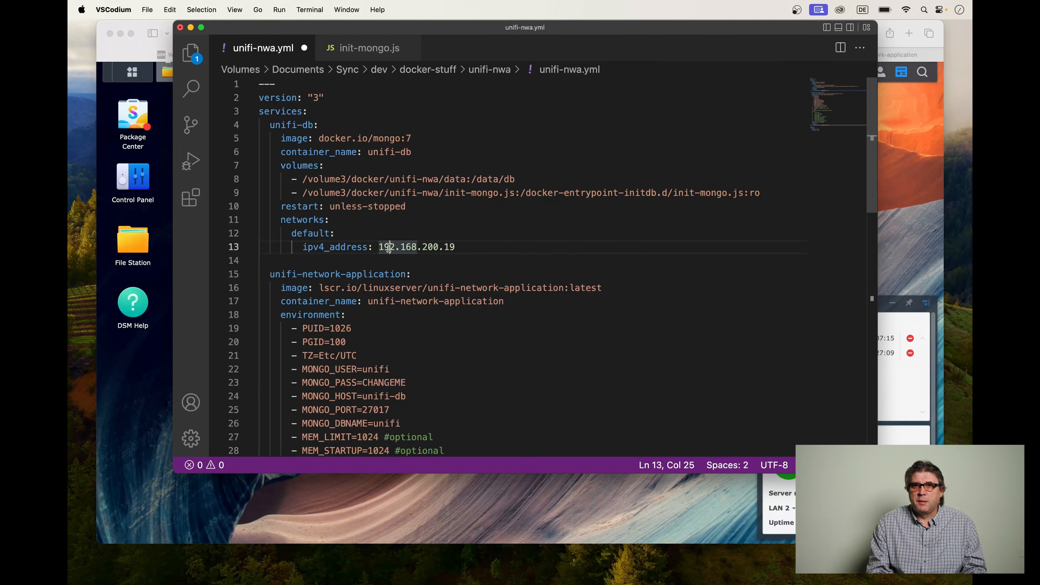
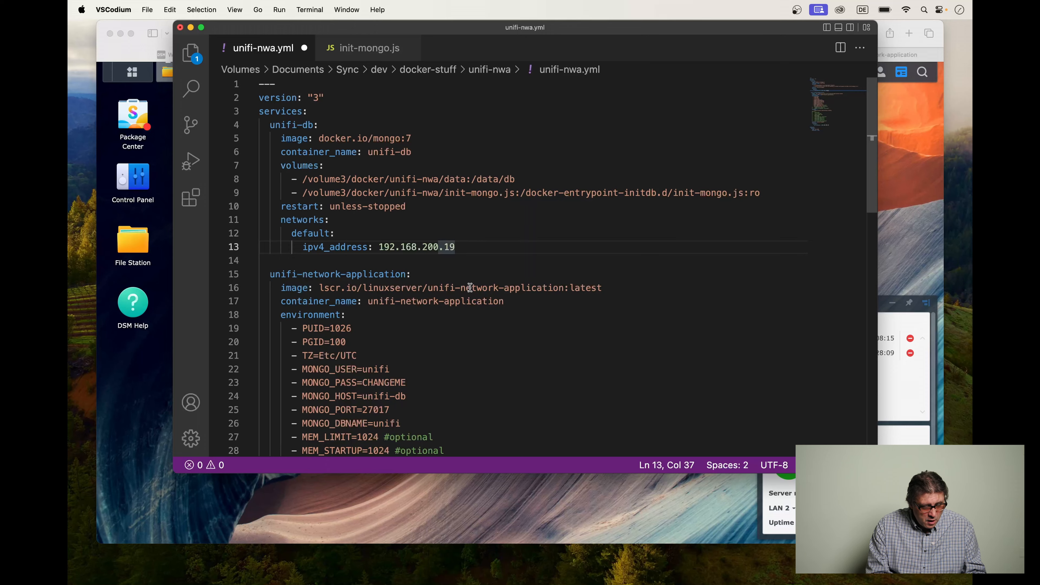
Review the image, tag, PUID and PGID entries of the unifi-network-application service in unifi-nwa.yml.
{"action": "scroll", "coordinate": [467, 316], "scroll_direction": "down", "scroll_amount": 5}
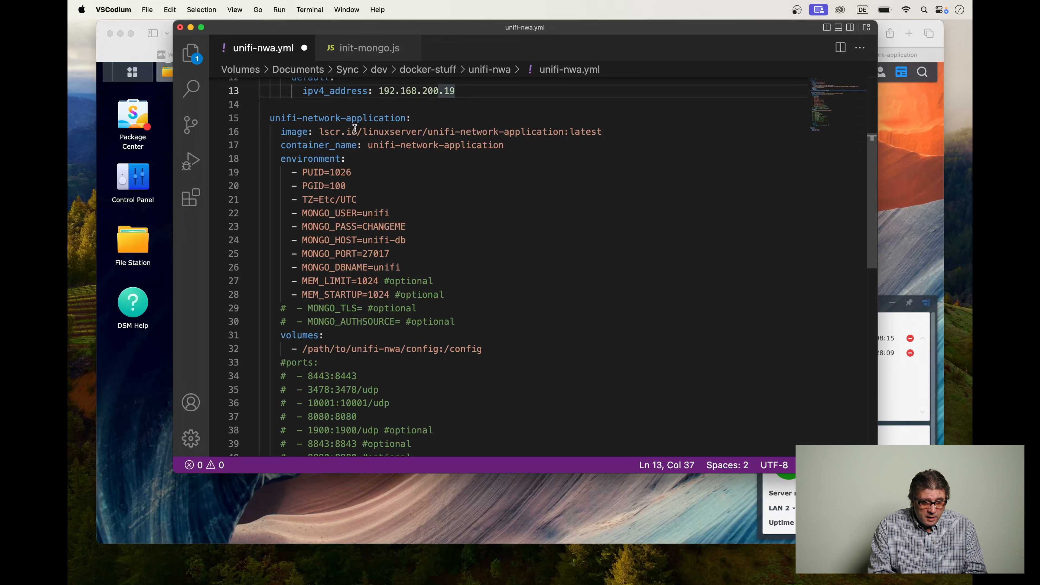
{"action": "left_click_drag", "start_coordinate": [331, 132], "coordinate": [394, 134]}
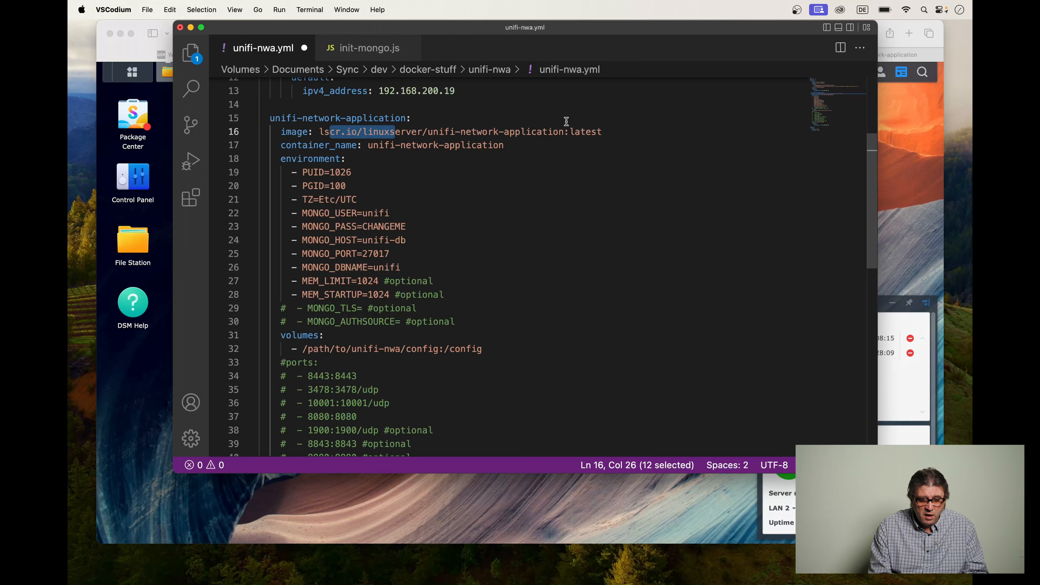
{"action": "left_click", "coordinate": [586, 132]}
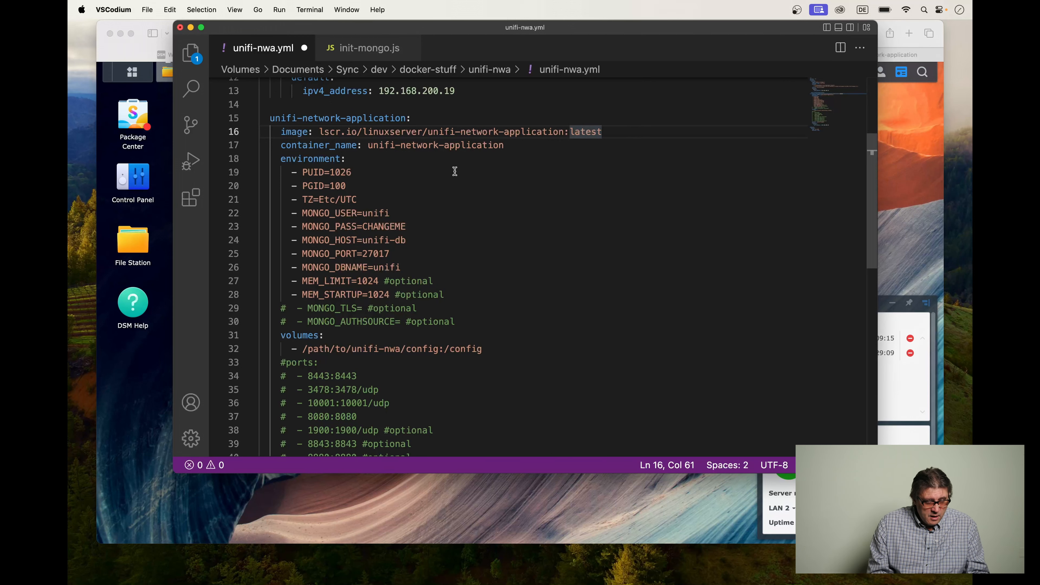
{"action": "scroll", "coordinate": [455, 171], "scroll_direction": "down", "scroll_amount": 2}
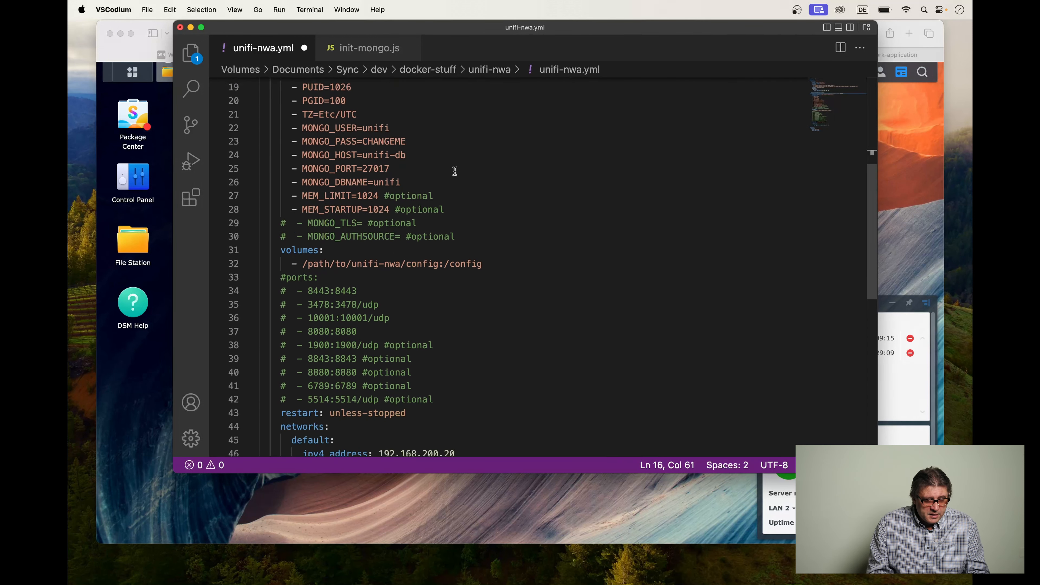
{"action": "scroll", "coordinate": [453, 170], "scroll_direction": "up", "scroll_amount": 1}
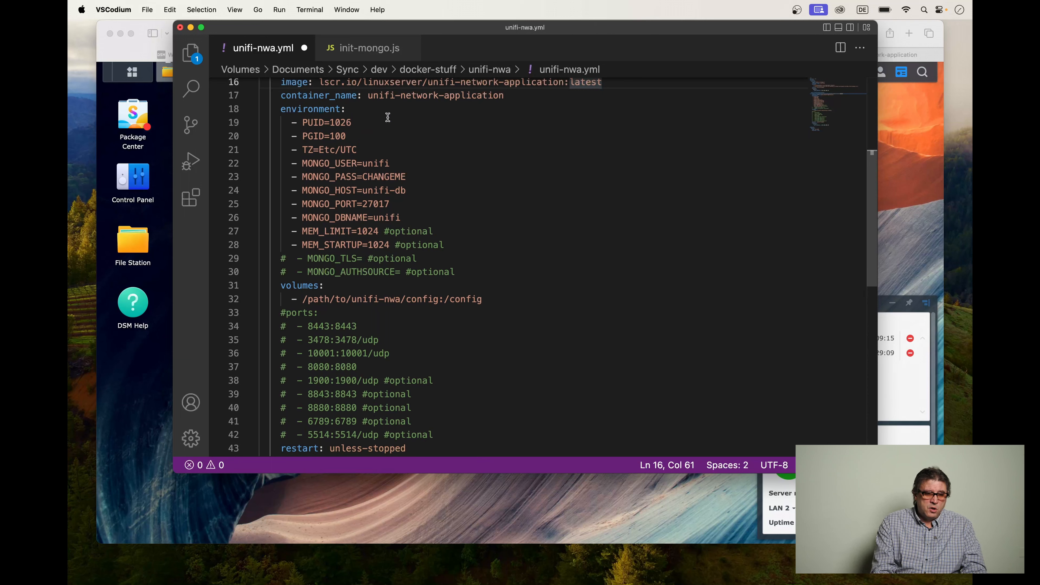
{"action": "left_click", "coordinate": [308, 123]}
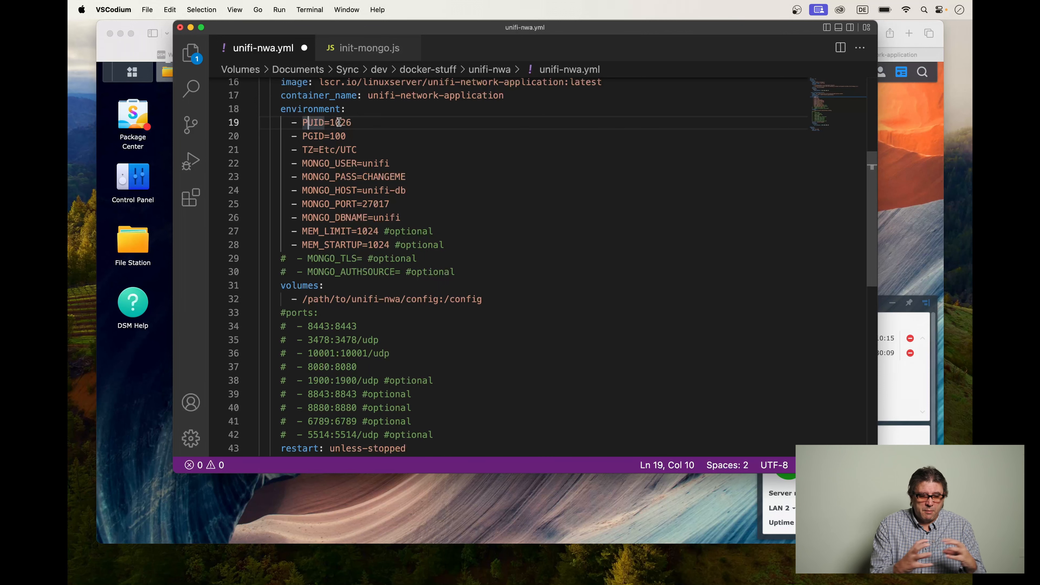
{"action": "left_click", "coordinate": [356, 135]}
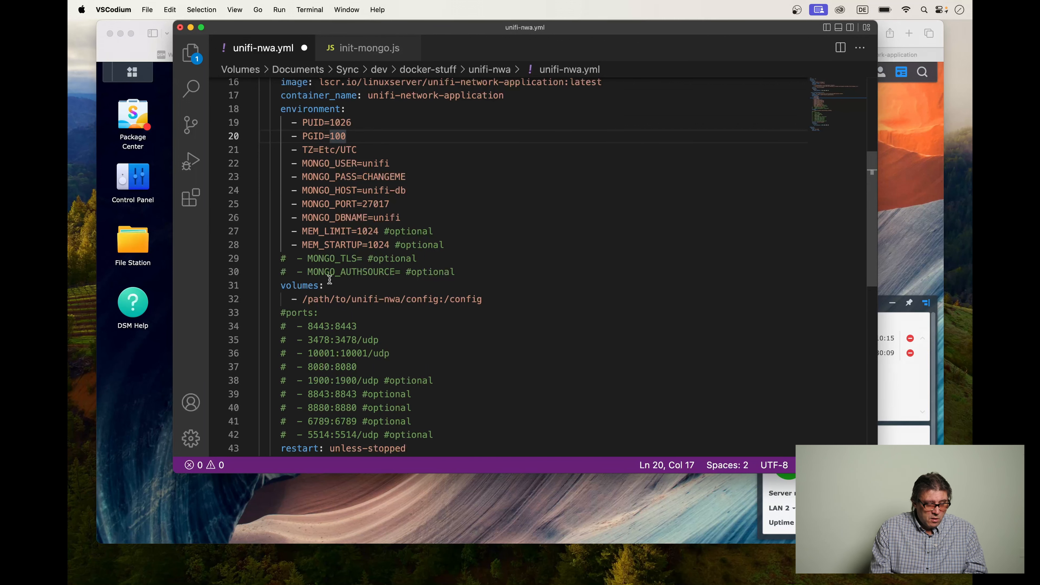
Switch to Safari and start a scheduled user-defined script task named "get puid" in DSM's Task Scheduler, with the task disabled.
{"action": "left_click", "coordinate": [134, 388]}
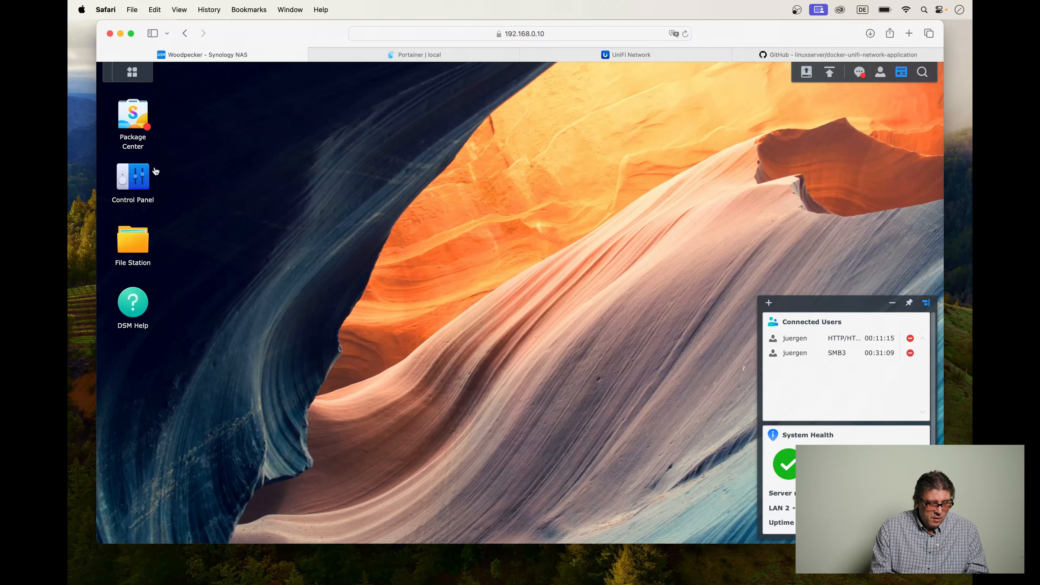
{"action": "left_click", "coordinate": [132, 179]}
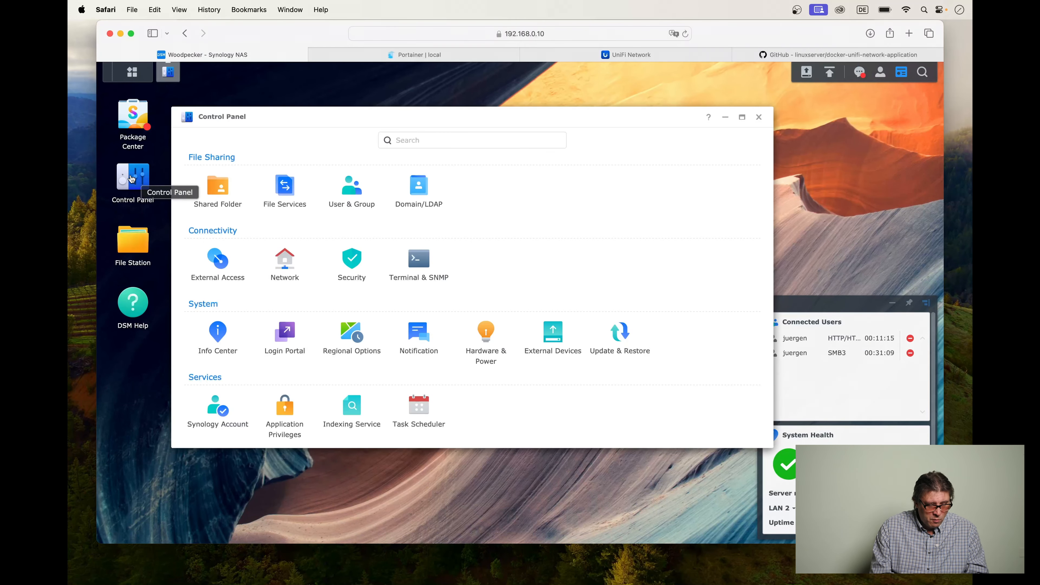
{"action": "left_click", "coordinate": [420, 411]}
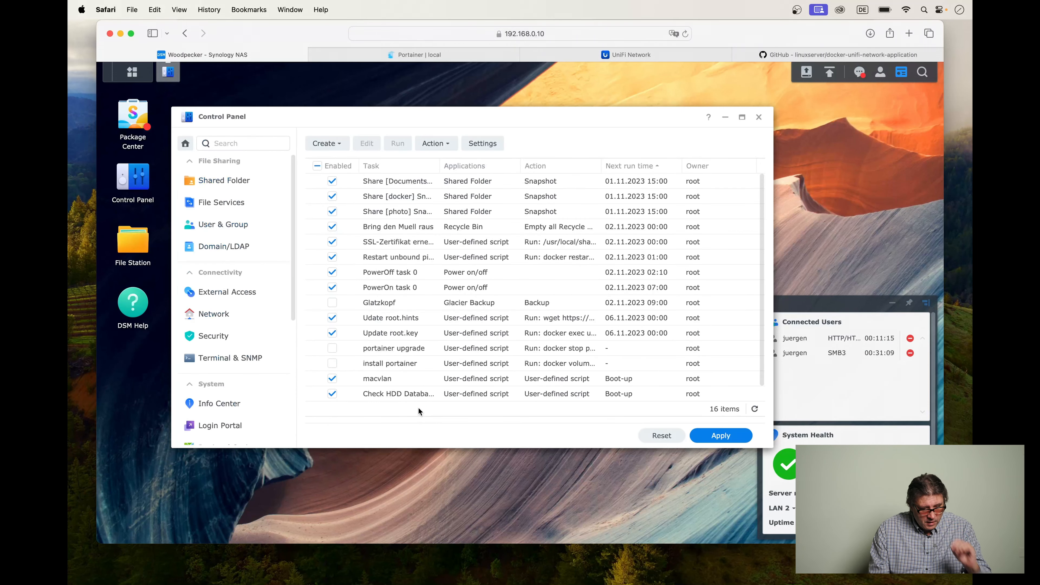
{"action": "left_click", "coordinate": [325, 144]}
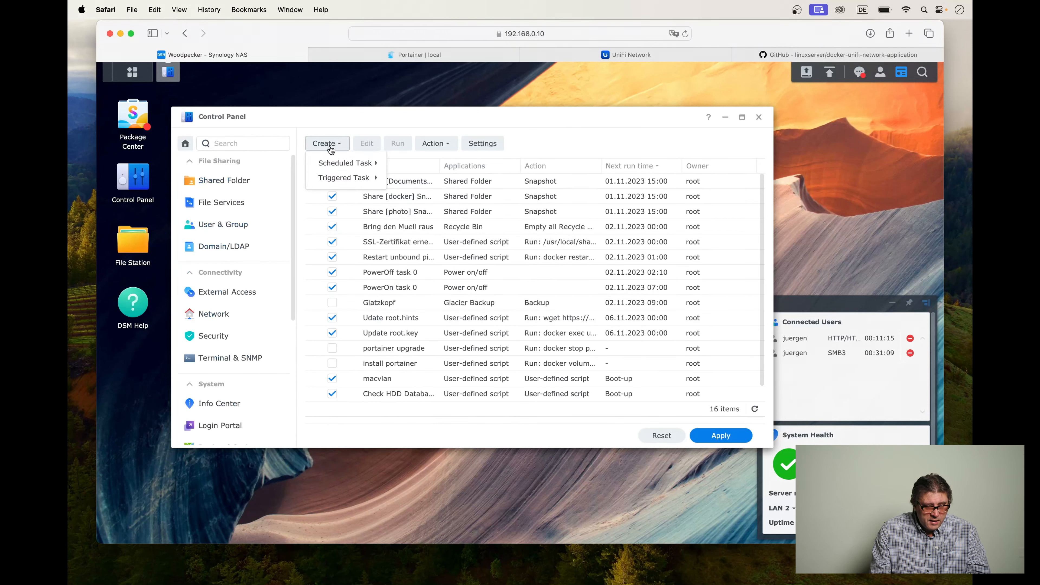
{"action": "mouse_move", "coordinate": [337, 163]}
{"action": "left_click", "coordinate": [422, 167]}
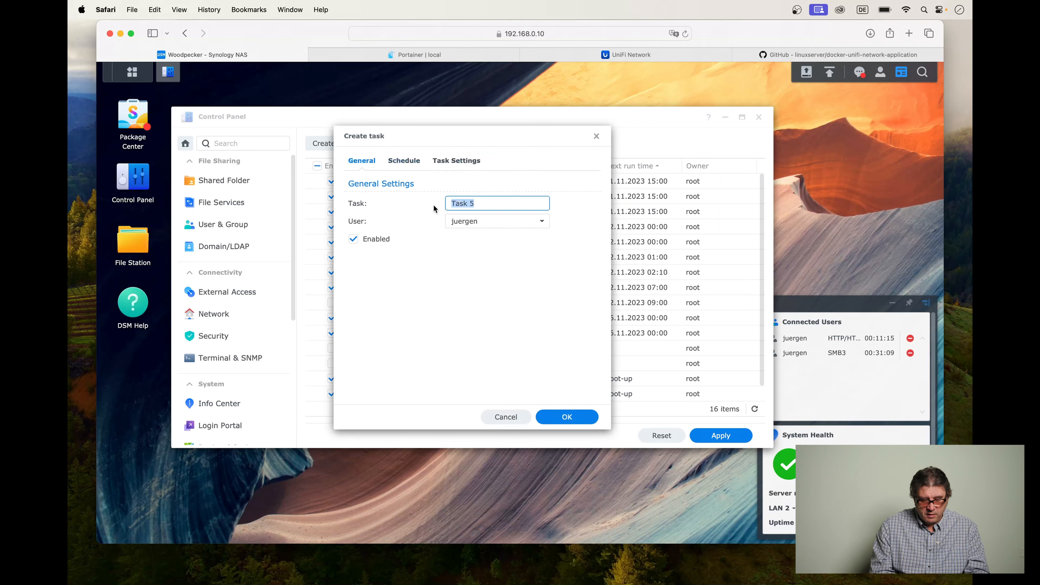
{"action": "type", "text": "get pui"}
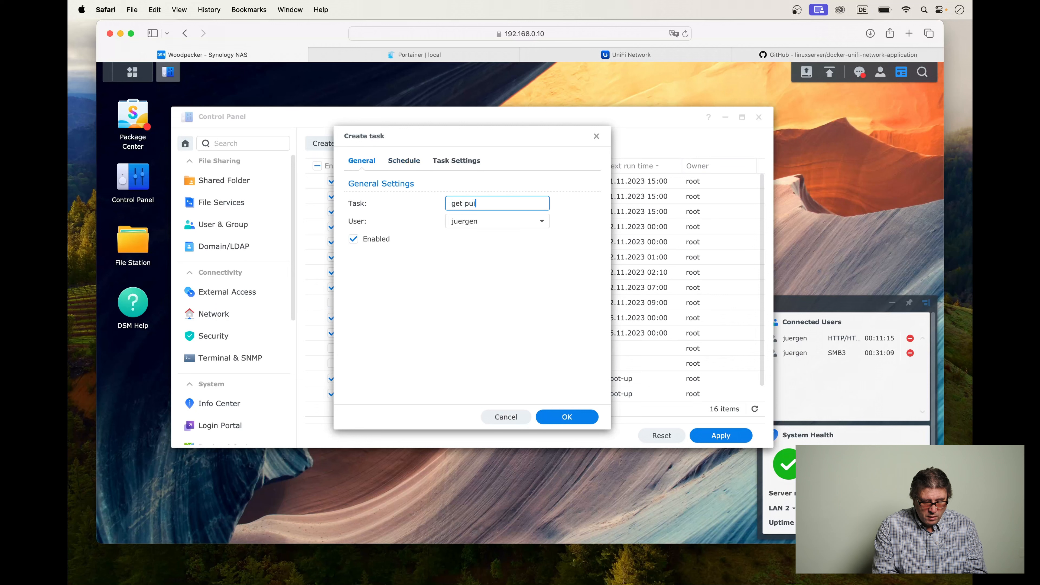
{"action": "type", "text": "d"}
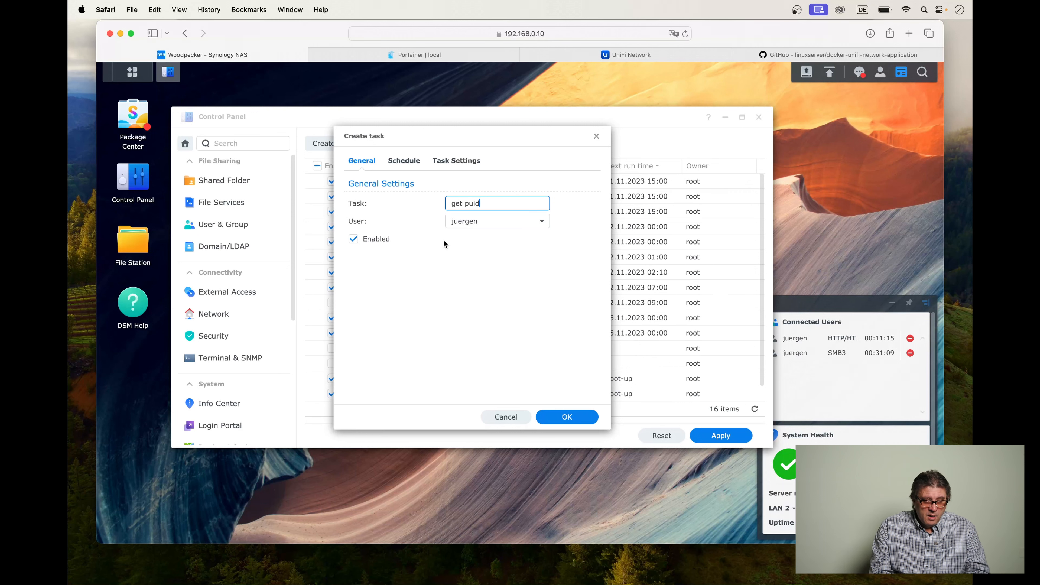
{"action": "left_click", "coordinate": [353, 240]}
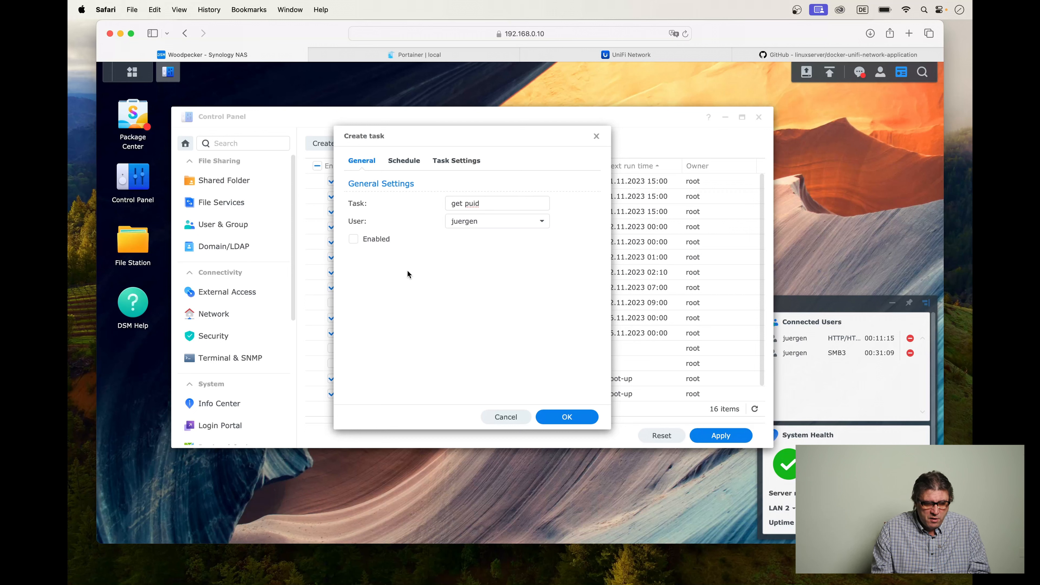
Schedule the task for the single date 29.10.2023 without repetition.
{"action": "left_click", "coordinate": [406, 161]}
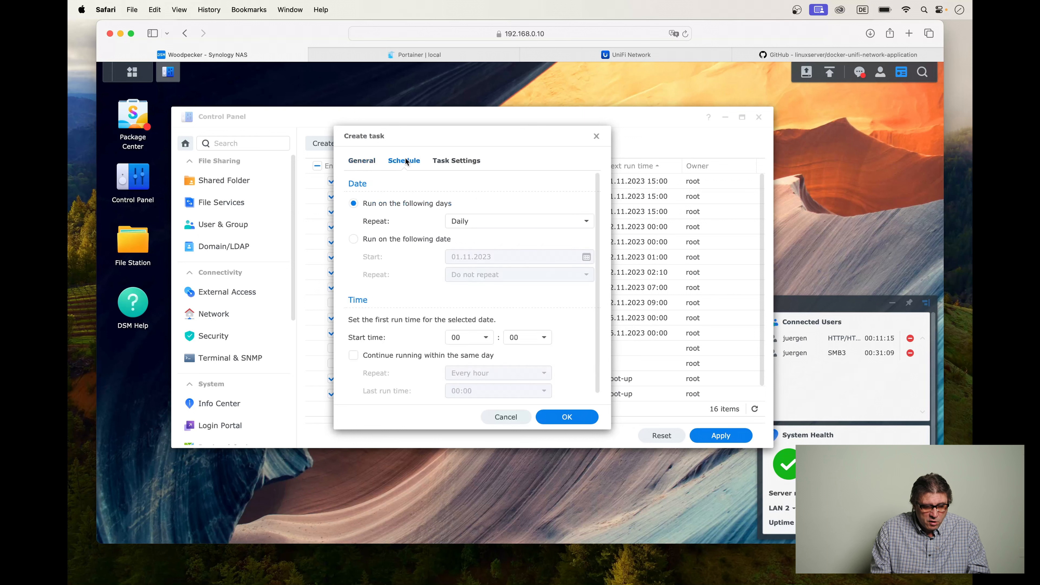
{"action": "left_click", "coordinate": [353, 240]}
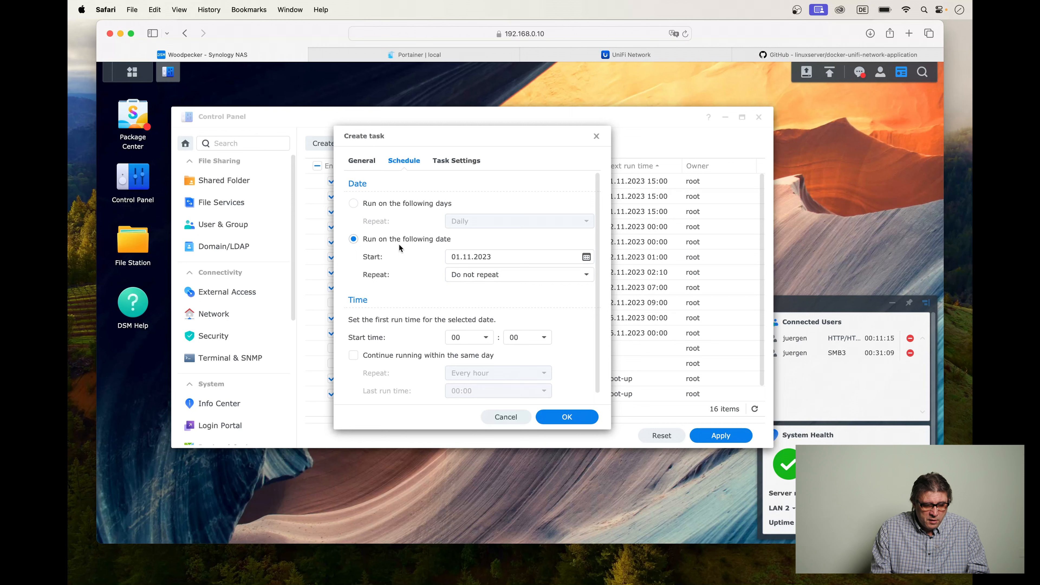
{"action": "left_click", "coordinate": [586, 258]}
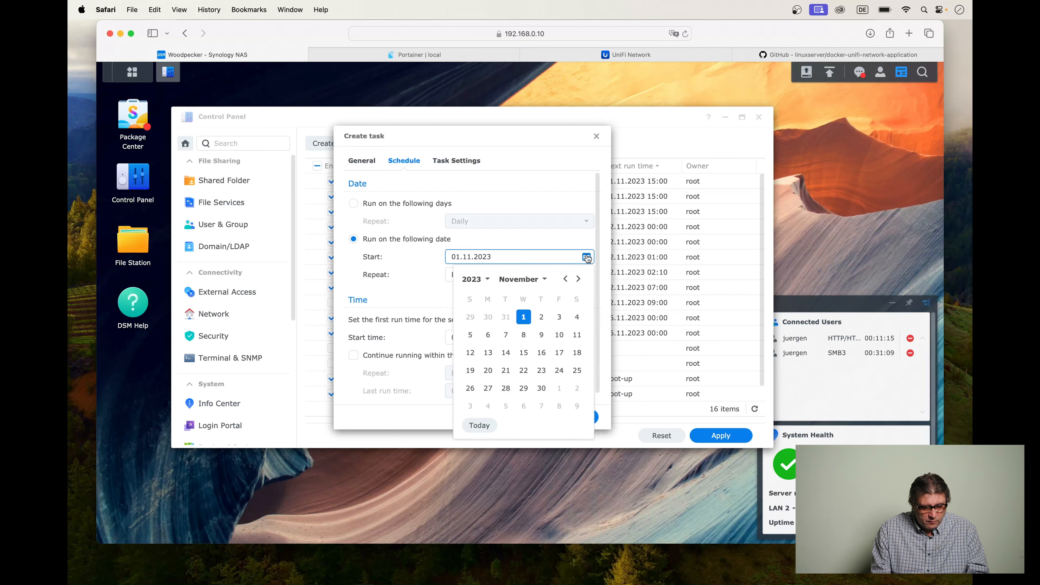
{"action": "left_click", "coordinate": [470, 317]}
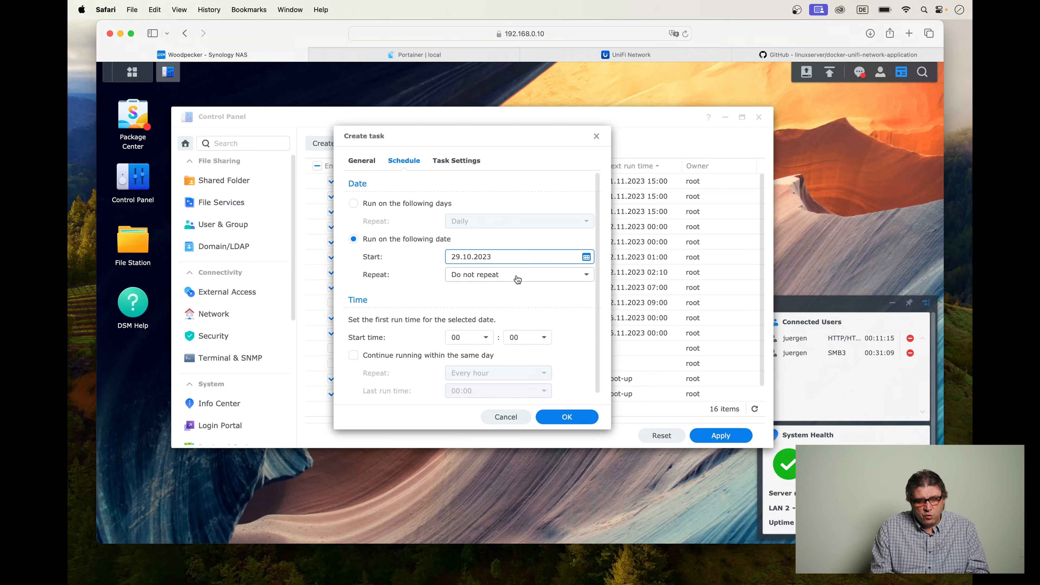
Enter id as the task's user-defined script and save the task.
{"action": "left_click", "coordinate": [458, 161]}
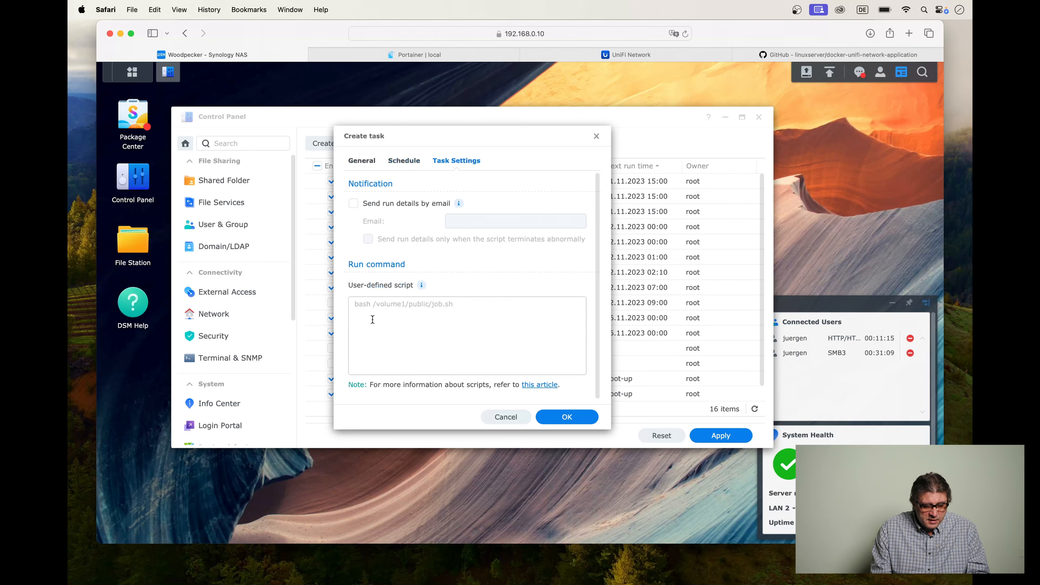
{"action": "left_click", "coordinate": [385, 310]}
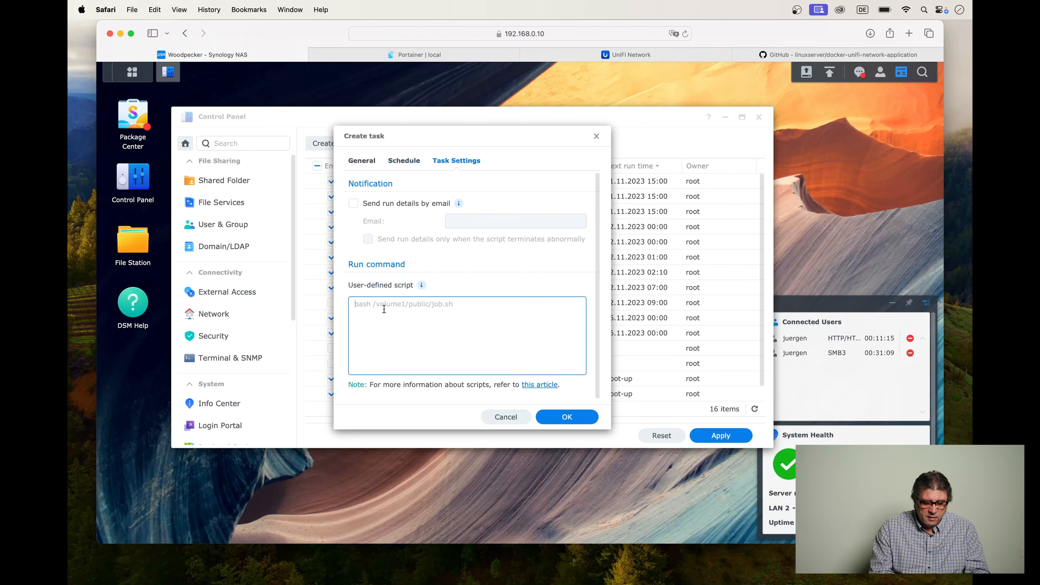
{"action": "type", "text": "id"}
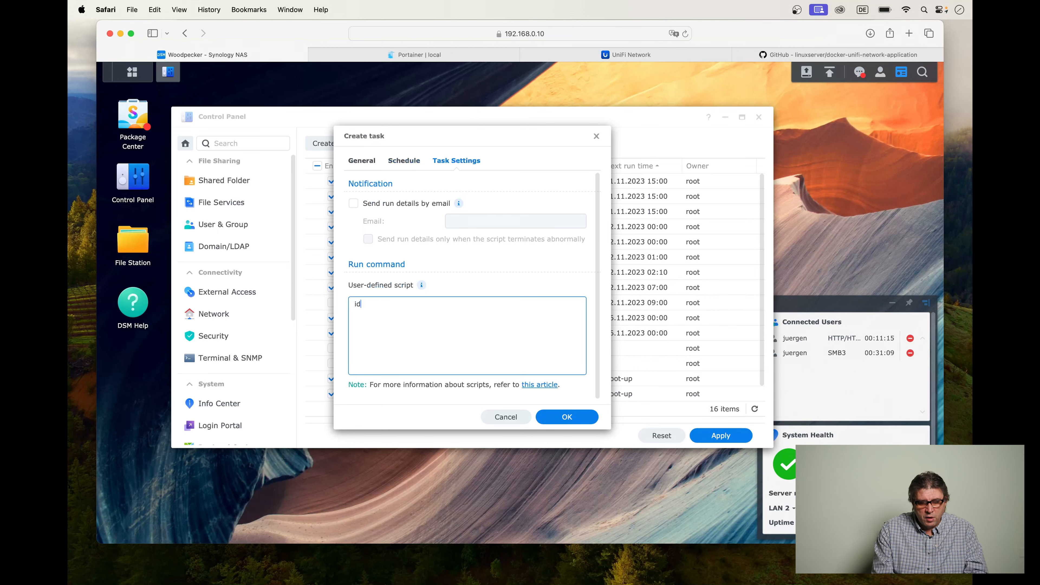
{"action": "left_click", "coordinate": [582, 422]}
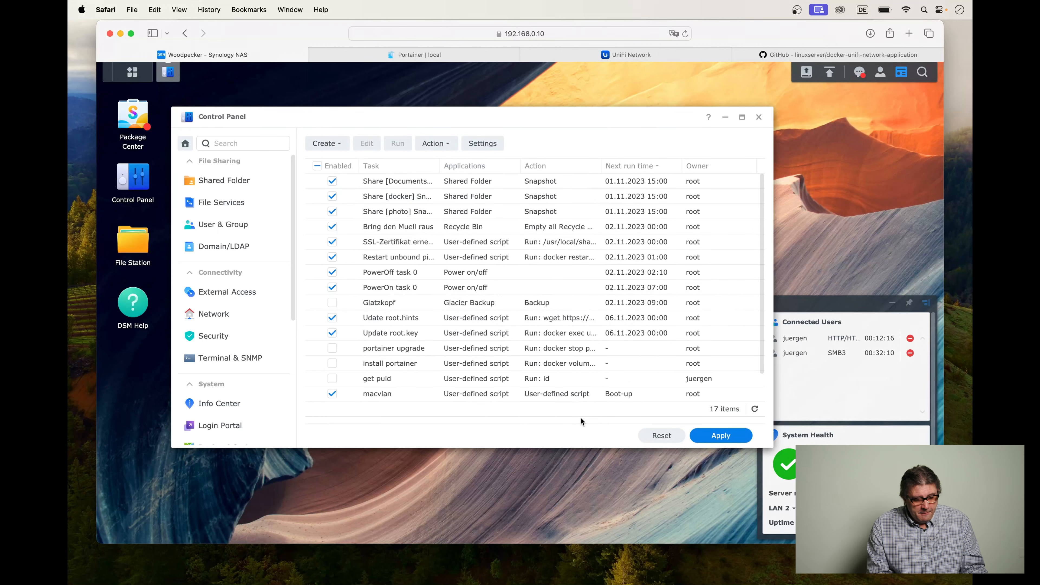
Run the get puid task manually and open its run result to read the user and group IDs.
{"action": "left_click", "coordinate": [399, 381]}
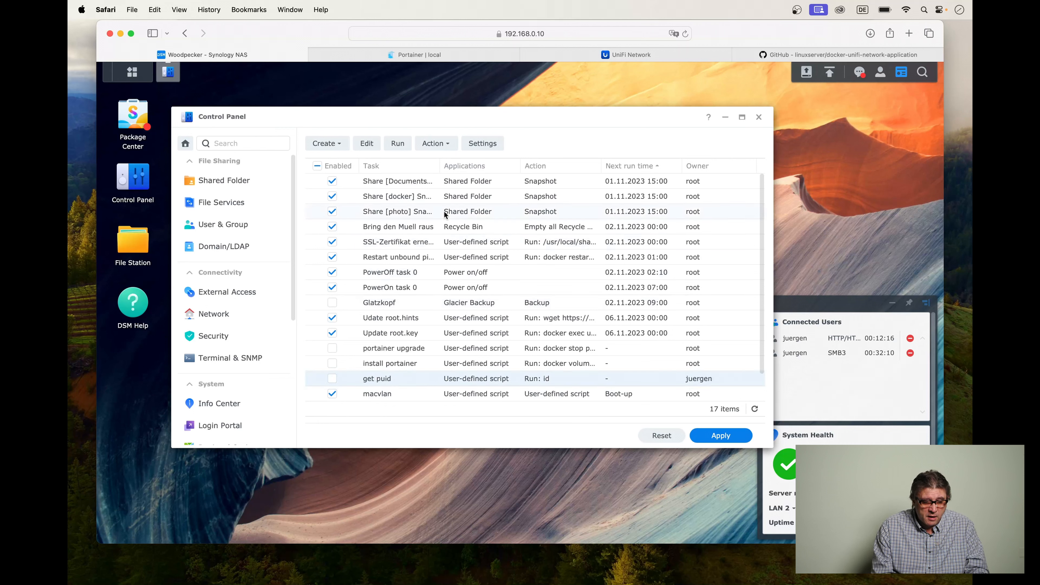
{"action": "left_click", "coordinate": [398, 146]}
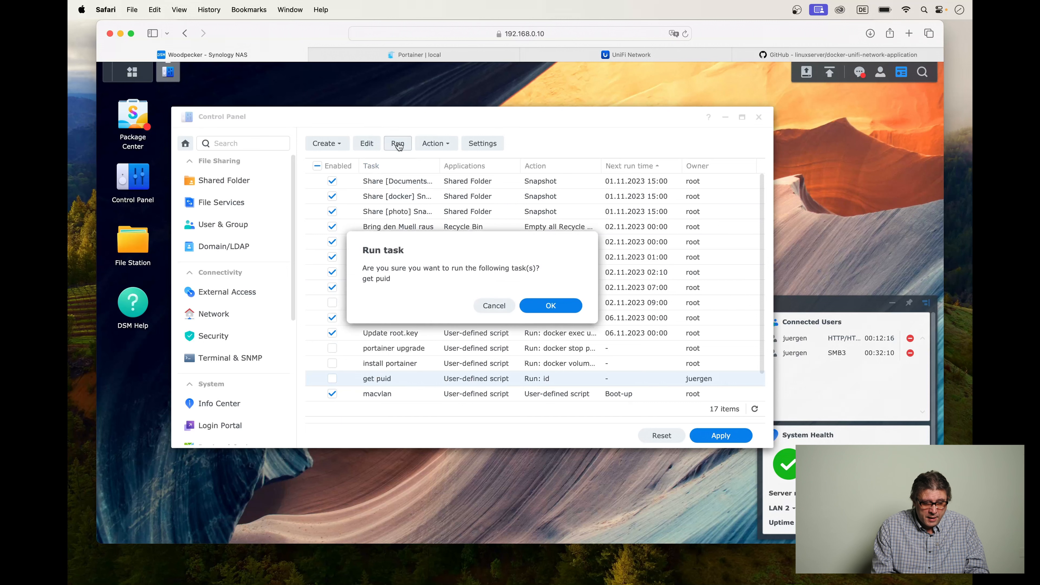
{"action": "left_click", "coordinate": [551, 307]}
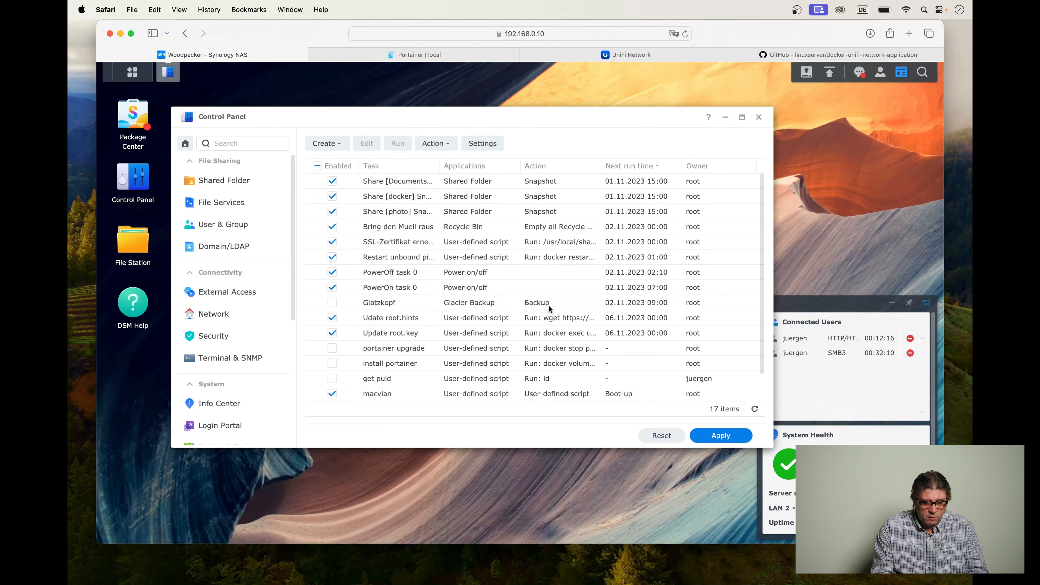
{"action": "left_click", "coordinate": [407, 380]}
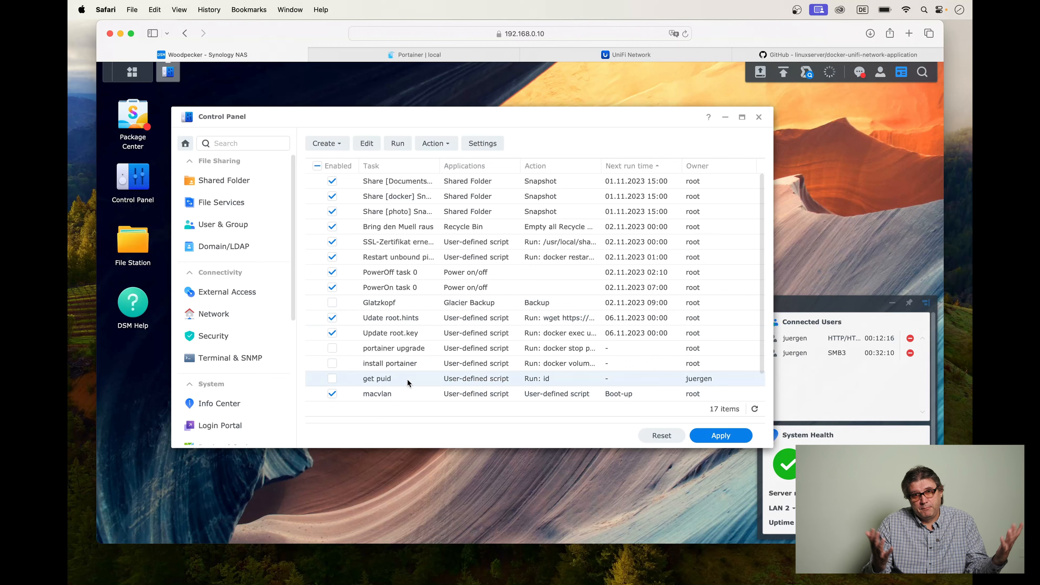
{"action": "left_click", "coordinate": [433, 143]}
{"action": "left_click", "coordinate": [446, 177]}
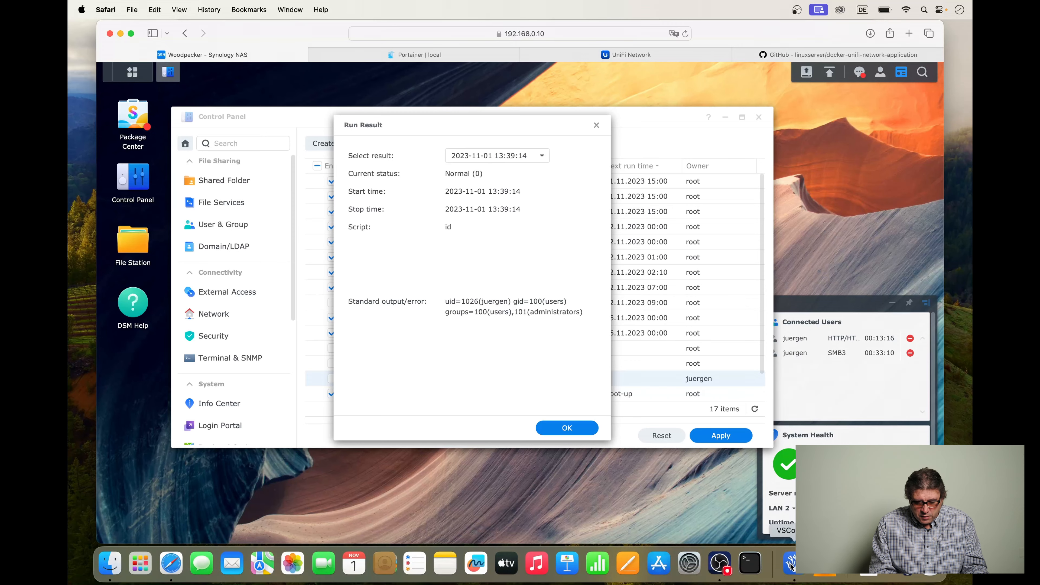
Switch to VSCodium and review the PGID, time zone and MongoDB user, password, host and port variables of unifi-network-application.
{"action": "left_click", "coordinate": [793, 565]}
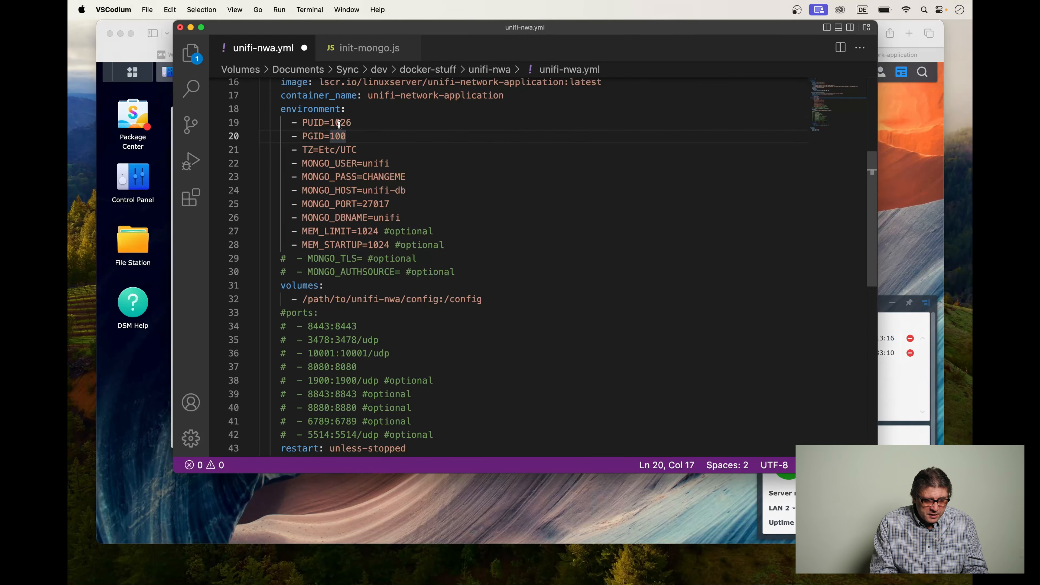
{"action": "left_click", "coordinate": [335, 137]}
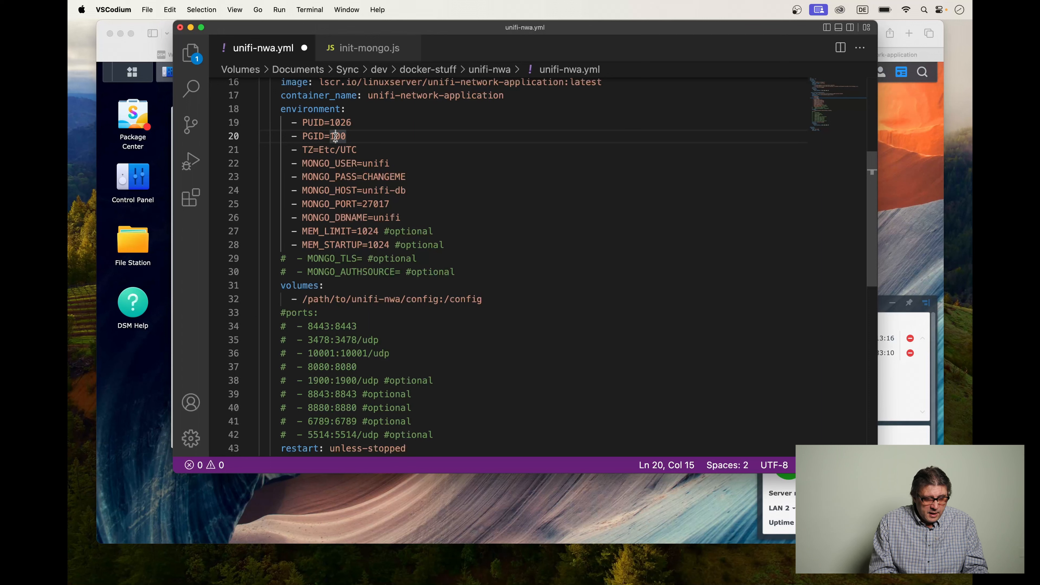
{"action": "left_click", "coordinate": [324, 150]}
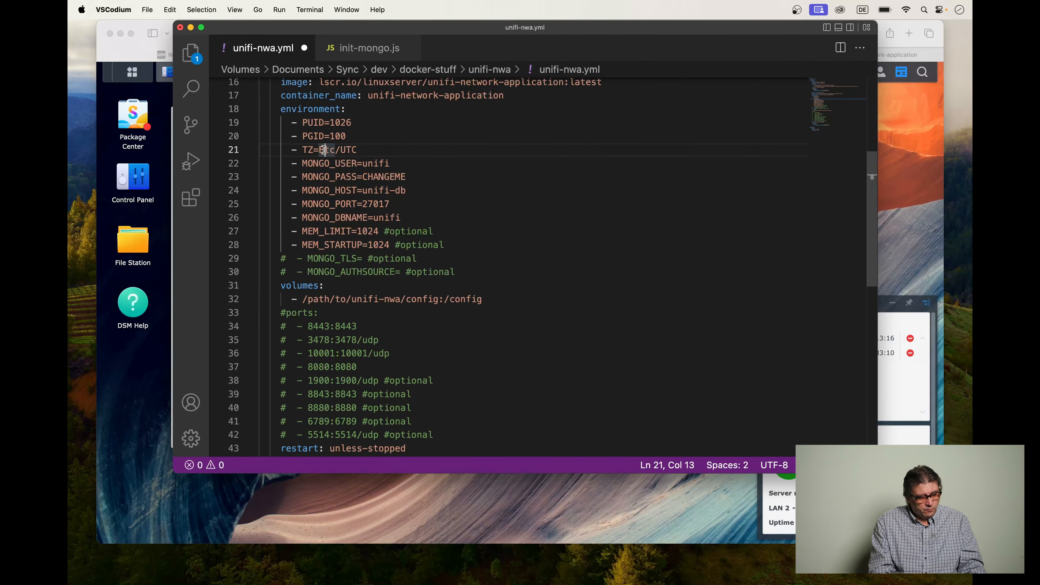
{"action": "left_click", "coordinate": [360, 151]}
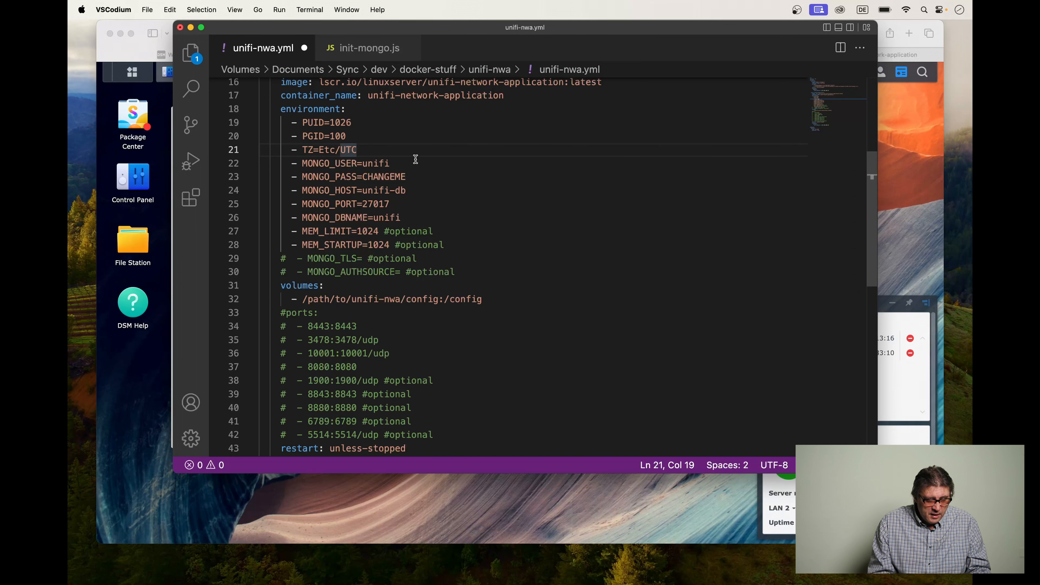
{"action": "left_click", "coordinate": [376, 164]}
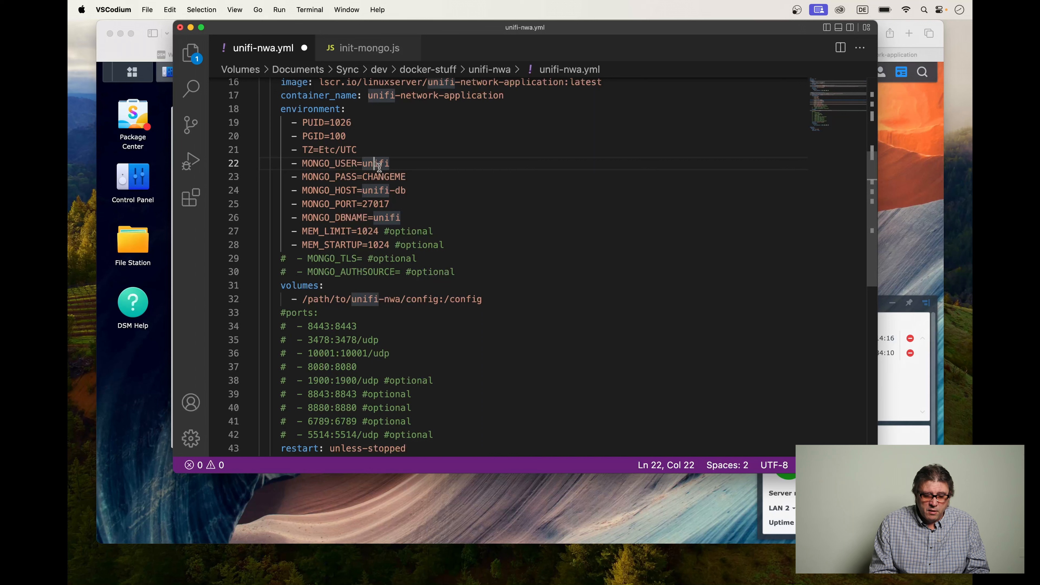
{"action": "left_click", "coordinate": [369, 176]}
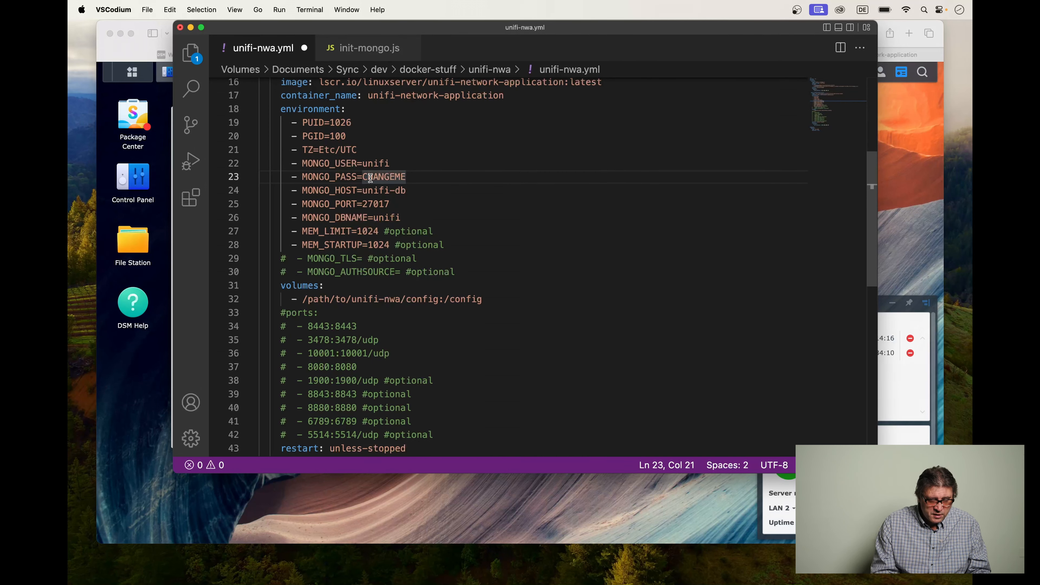
{"action": "left_click", "coordinate": [375, 191]}
{"action": "left_click", "coordinate": [373, 204]}
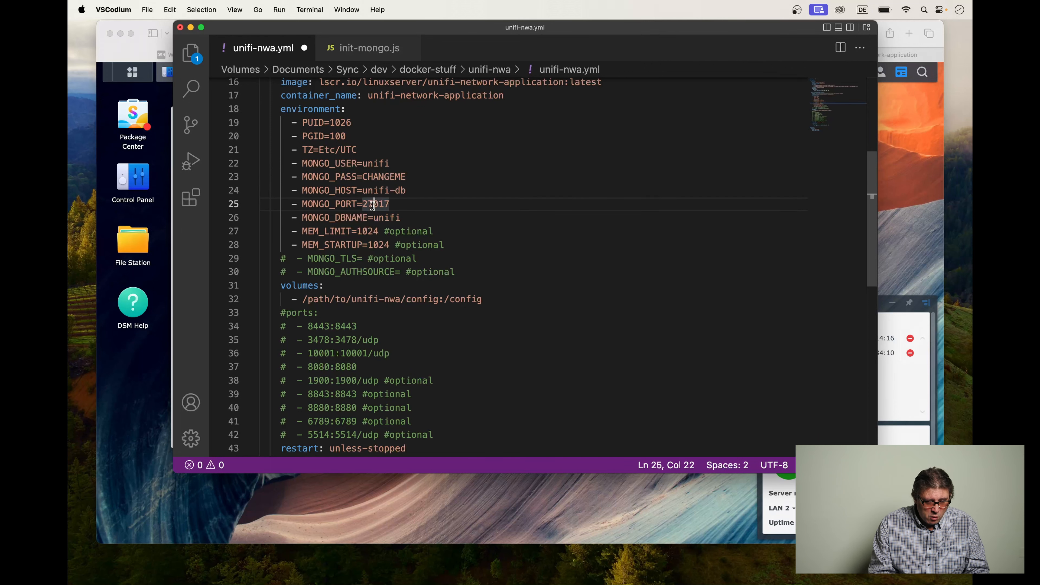
Review the MONGO_DBNAME variable and the config volume mapping of the unifi-network-application service.
{"action": "left_click", "coordinate": [385, 219]}
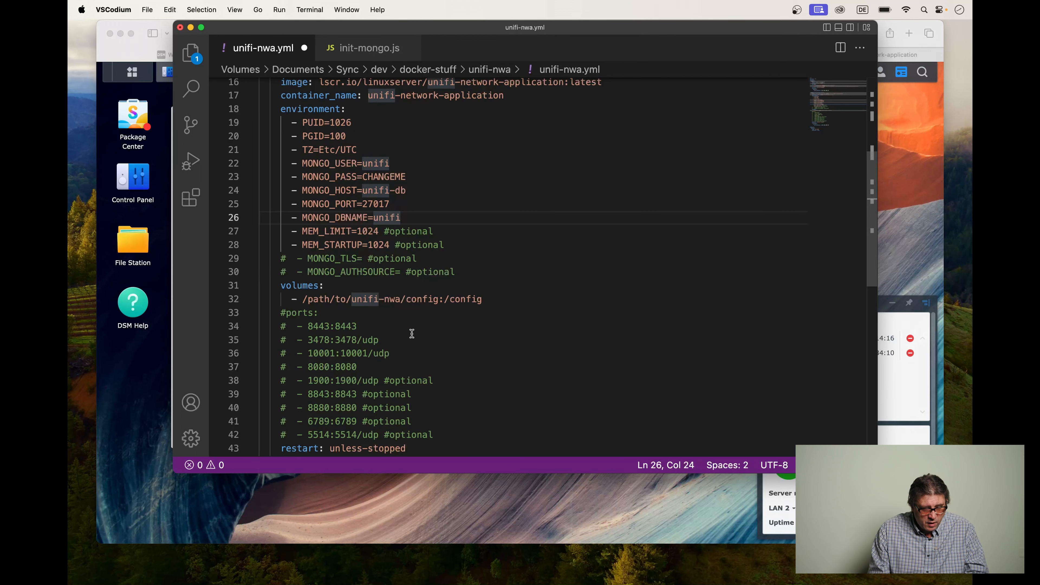
{"action": "scroll", "coordinate": [394, 331], "scroll_direction": "down", "scroll_amount": 4}
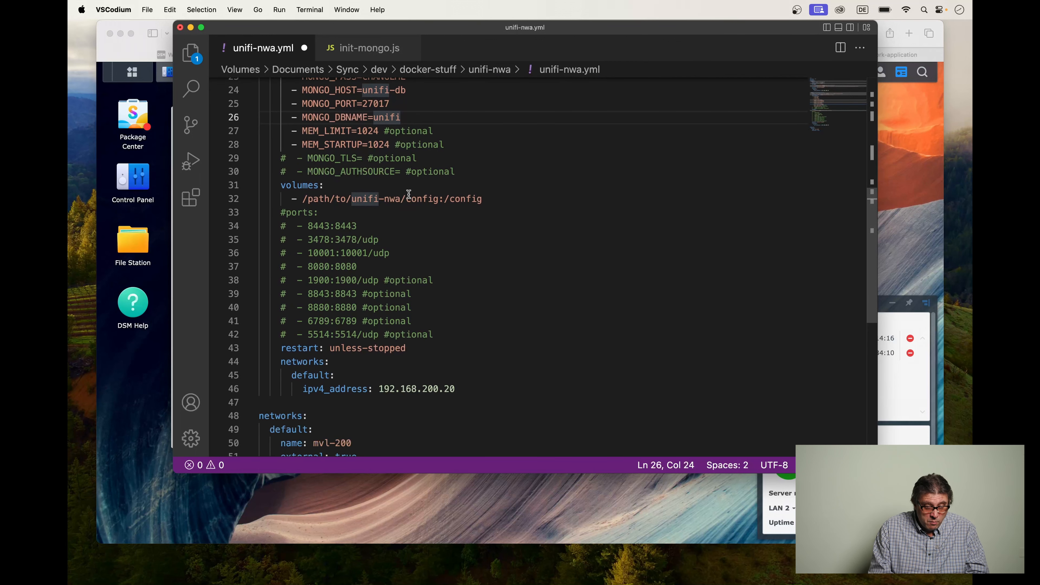
{"action": "left_click", "coordinate": [417, 199]}
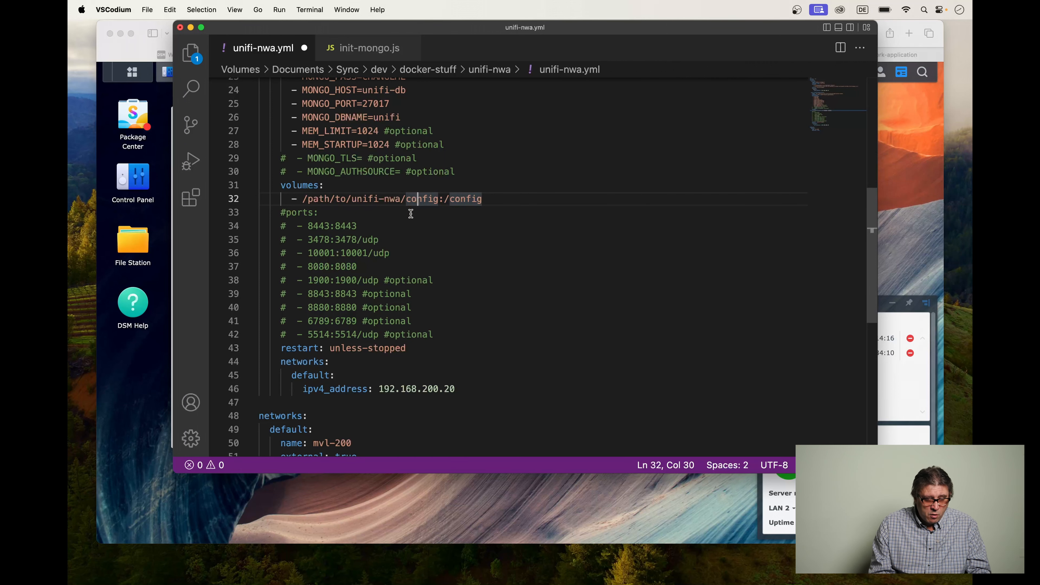
Switch to Synology DSM in Safari and close the task's run result and the Control Panel.
{"action": "left_click", "coordinate": [137, 381]}
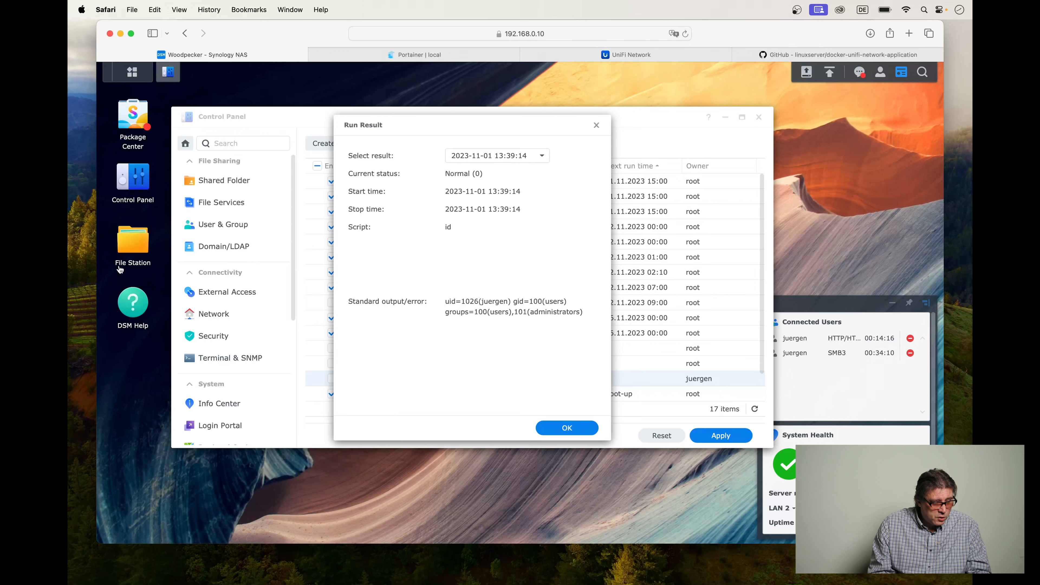
{"action": "left_click", "coordinate": [566, 430]}
{"action": "left_click", "coordinate": [758, 119]}
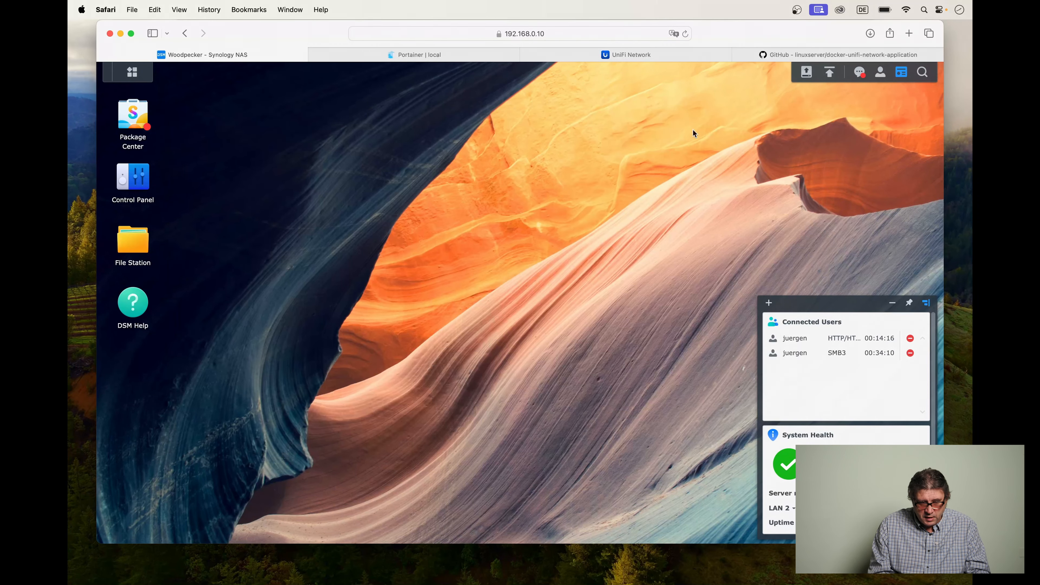
Open the unifi-nwa folder inside the docker shared folder in File Station.
{"action": "left_click", "coordinate": [131, 246]}
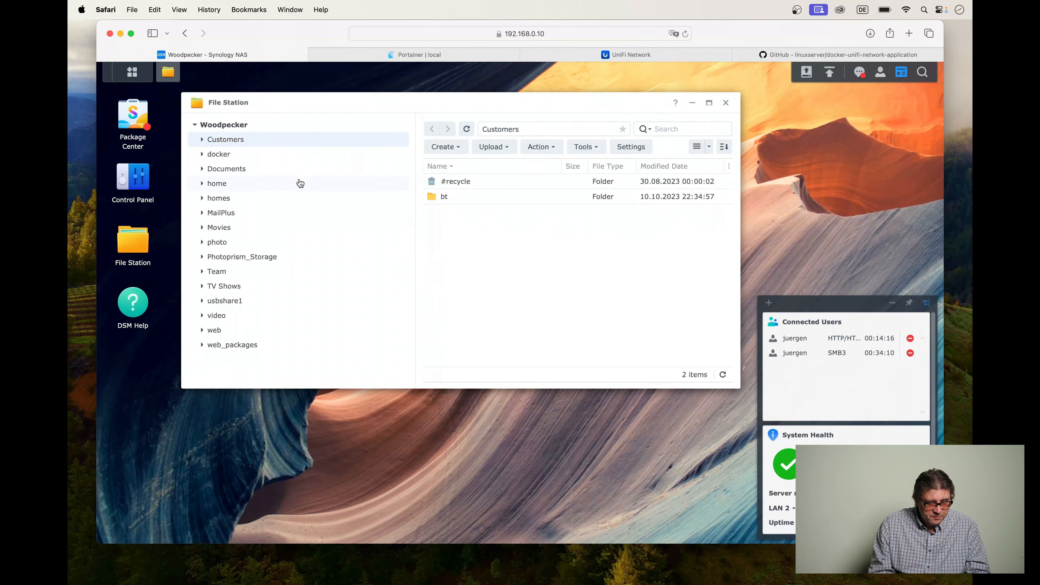
{"action": "left_click", "coordinate": [246, 155]}
{"action": "scroll", "coordinate": [468, 294], "scroll_direction": "down", "scroll_amount": 5}
{"action": "scroll", "coordinate": [467, 292], "scroll_direction": "down", "scroll_amount": 3}
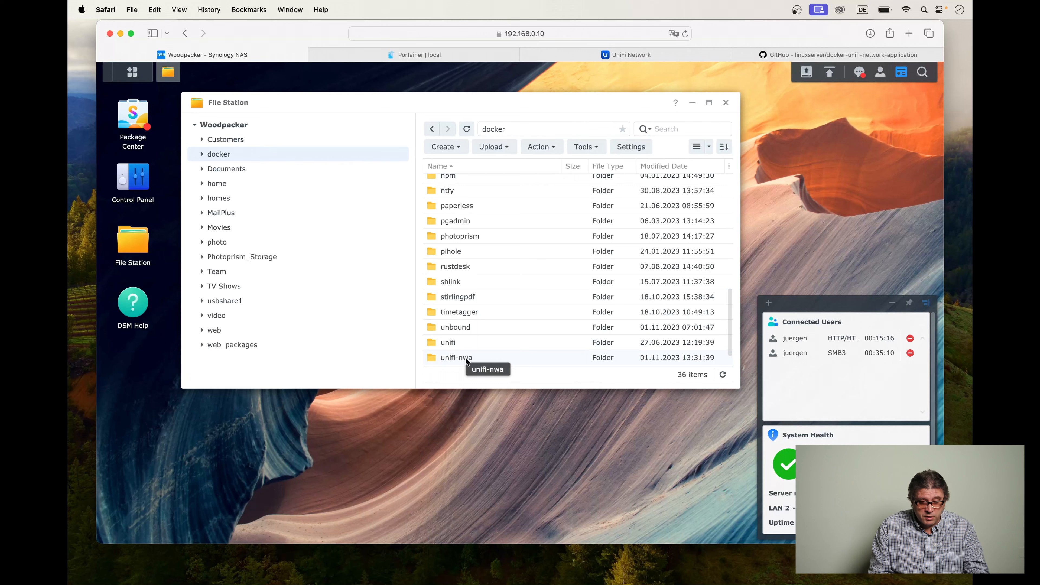
{"action": "double_click", "coordinate": [465, 356]}
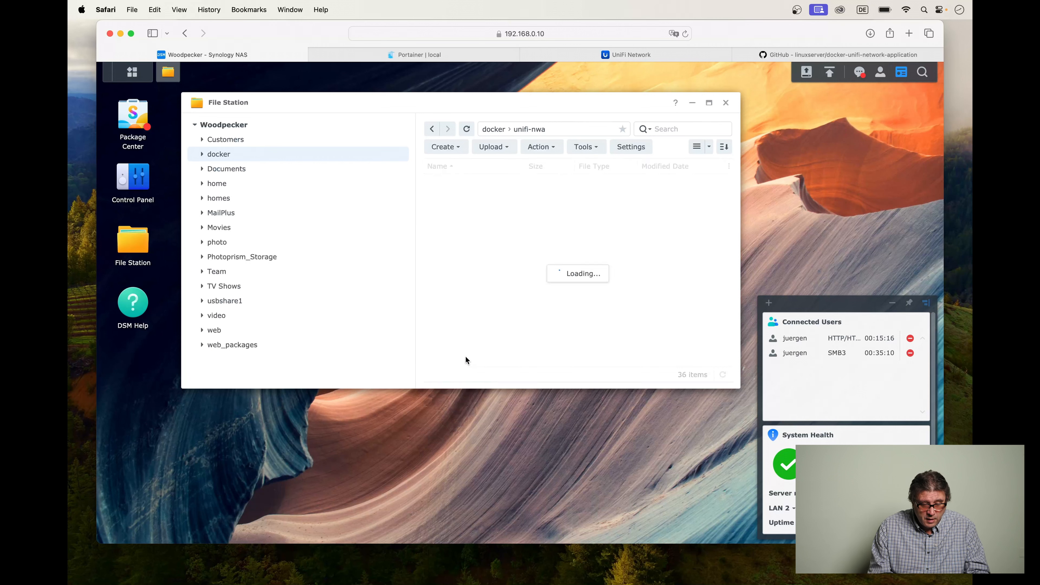
Create a folder named config inside docker/unifi-nwa.
{"action": "left_click", "coordinate": [458, 148]}
{"action": "left_click", "coordinate": [465, 167]}
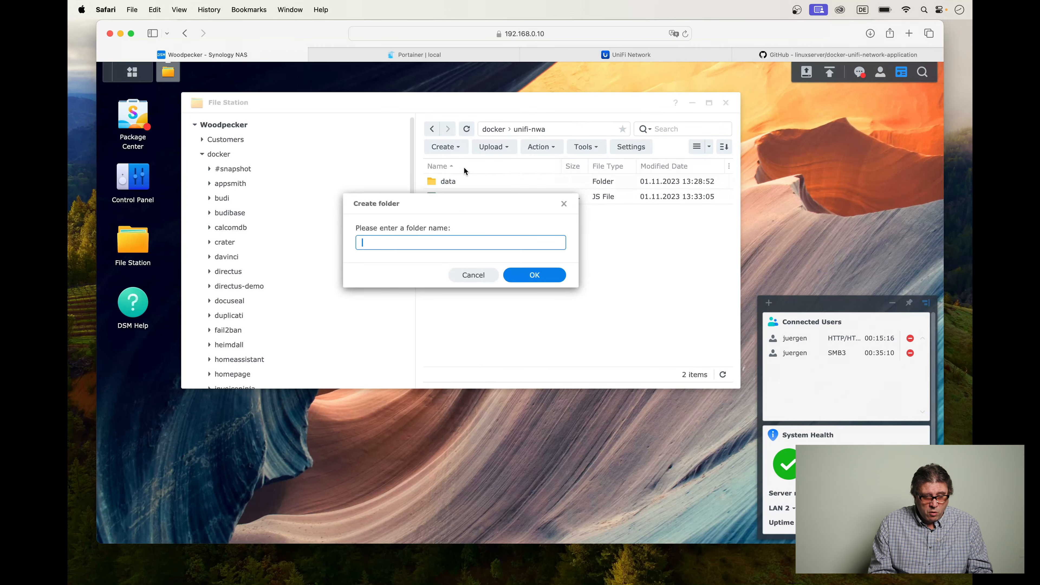
{"action": "type", "text": "config"}
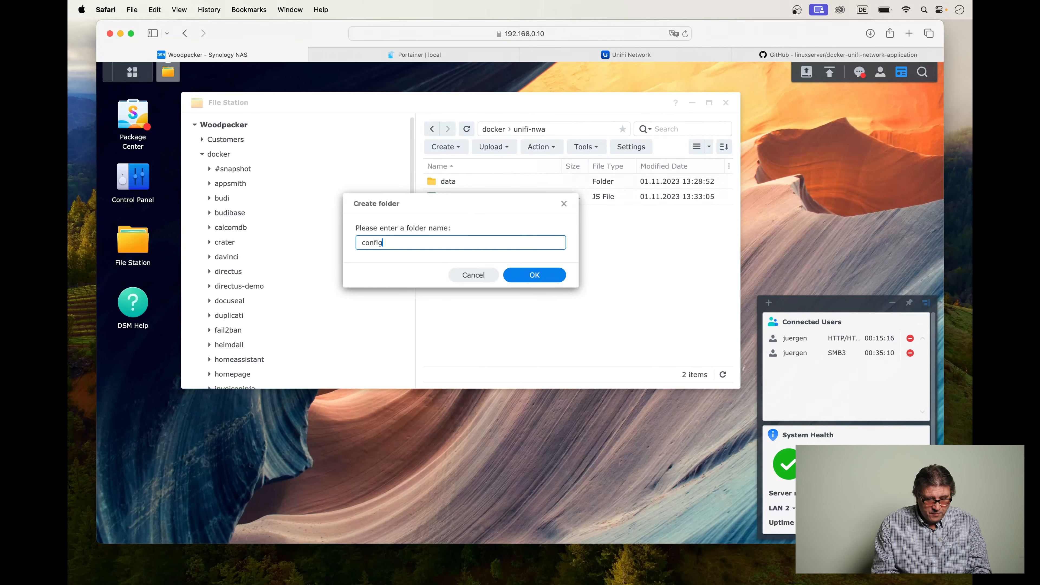
{"action": "key", "text": "Return"}
Open the properties of the config folder and copy its location path.
{"action": "right_click", "coordinate": [493, 181]}
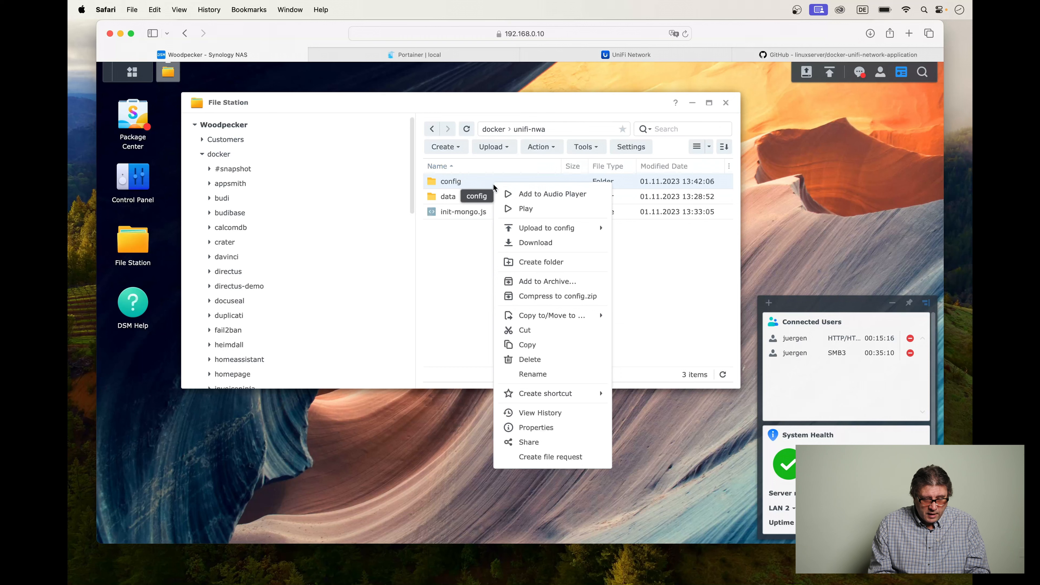
{"action": "left_click", "coordinate": [537, 428]}
{"action": "left_click", "coordinate": [457, 243]}
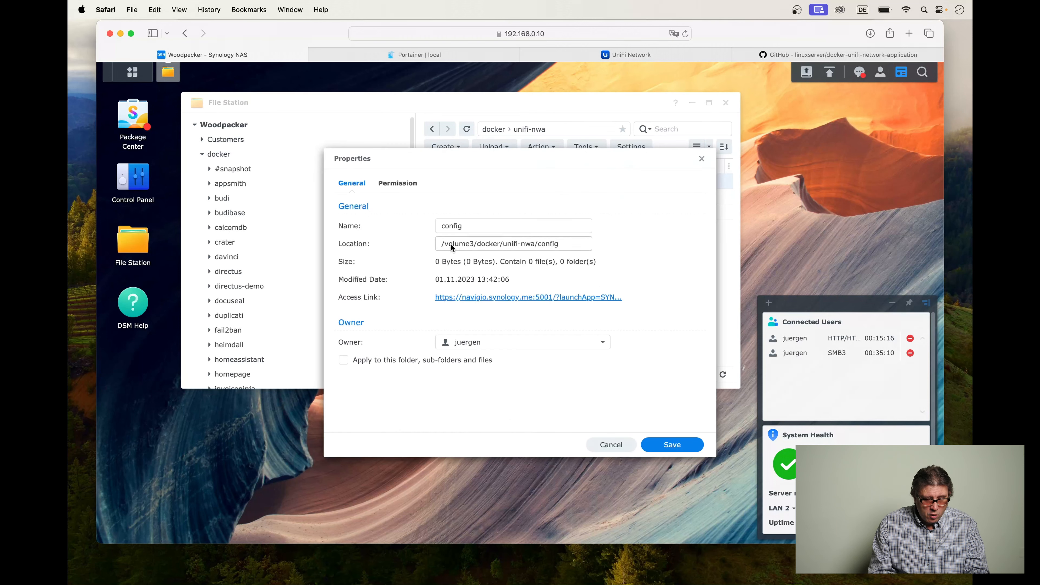
{"action": "left_click_drag", "start_coordinate": [441, 246], "coordinate": [578, 242]}
{"action": "key", "text": "super+c"}
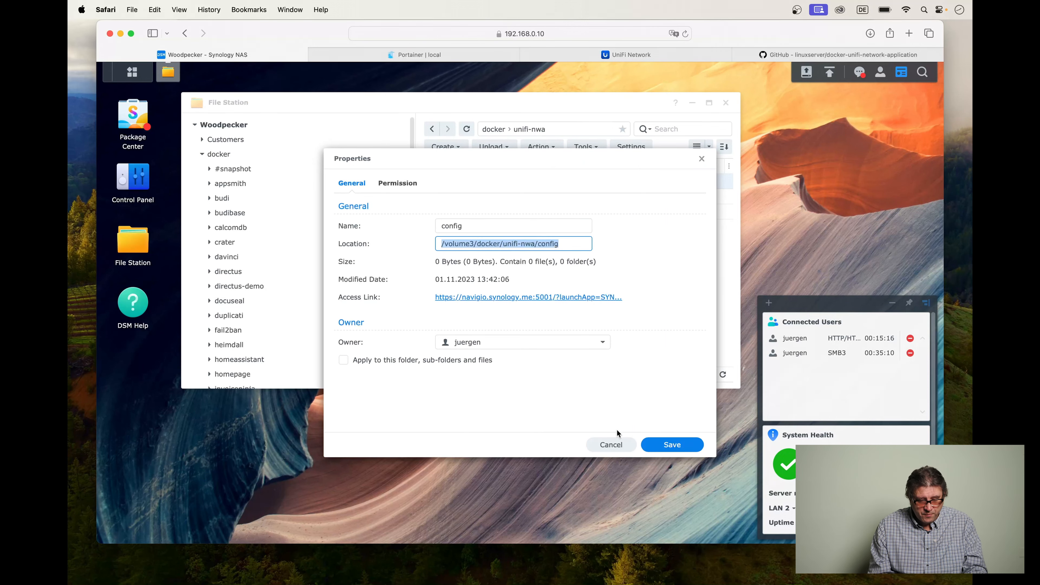
Switch to VSCodium and replace the placeholder host path of the /config volume with /volume3/docker/unifi-nwa/config.
{"action": "key", "text": "super+Tab"}
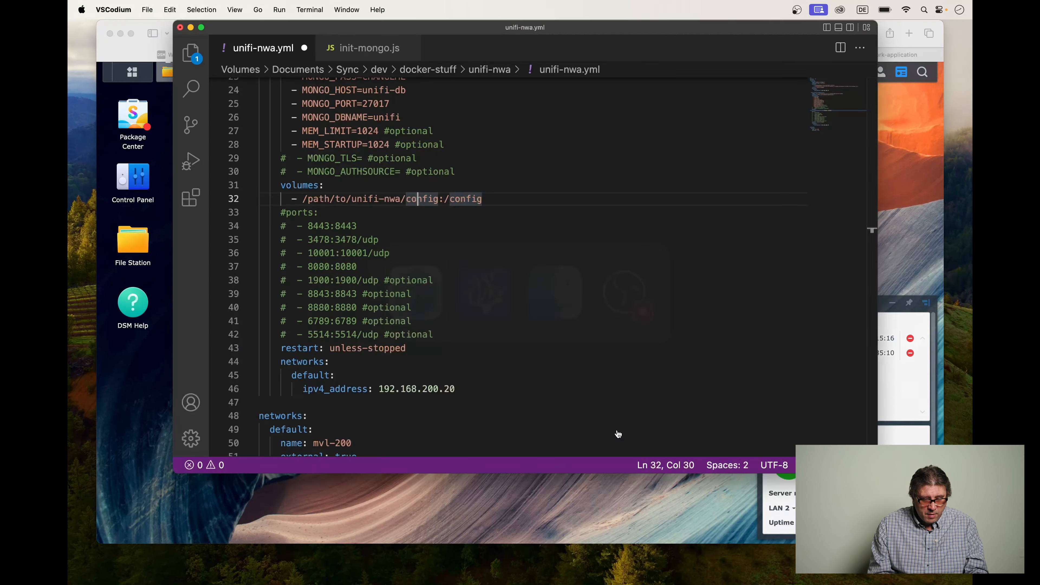
{"action": "left_click_drag", "start_coordinate": [302, 200], "coordinate": [439, 200]}
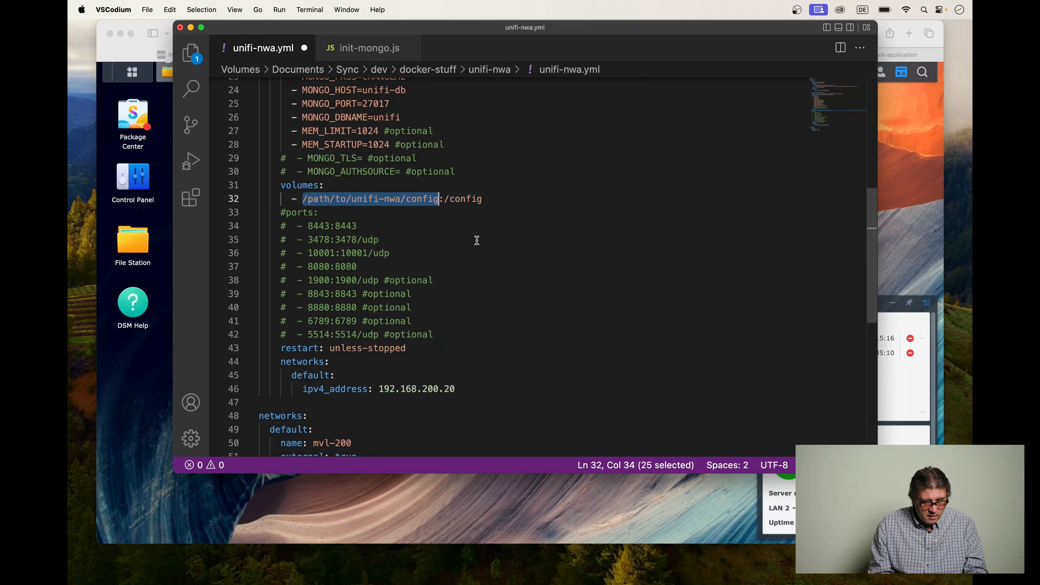
{"action": "key", "text": "super+v"}
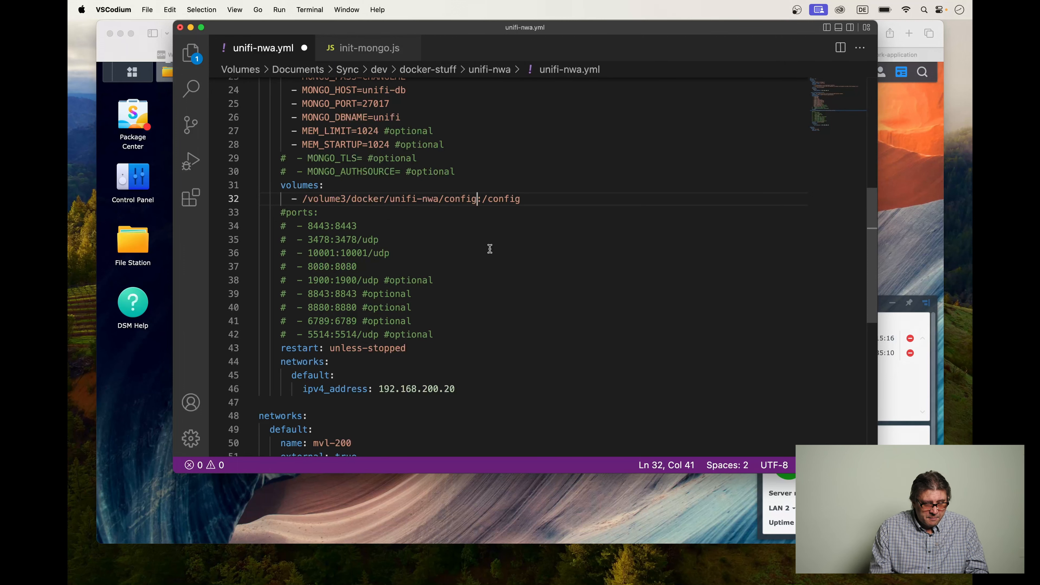
Check the commented-out ports, the container's static IPv4 address and the external default network, and save unifi-nwa.yml.
{"action": "left_click", "coordinate": [302, 214]}
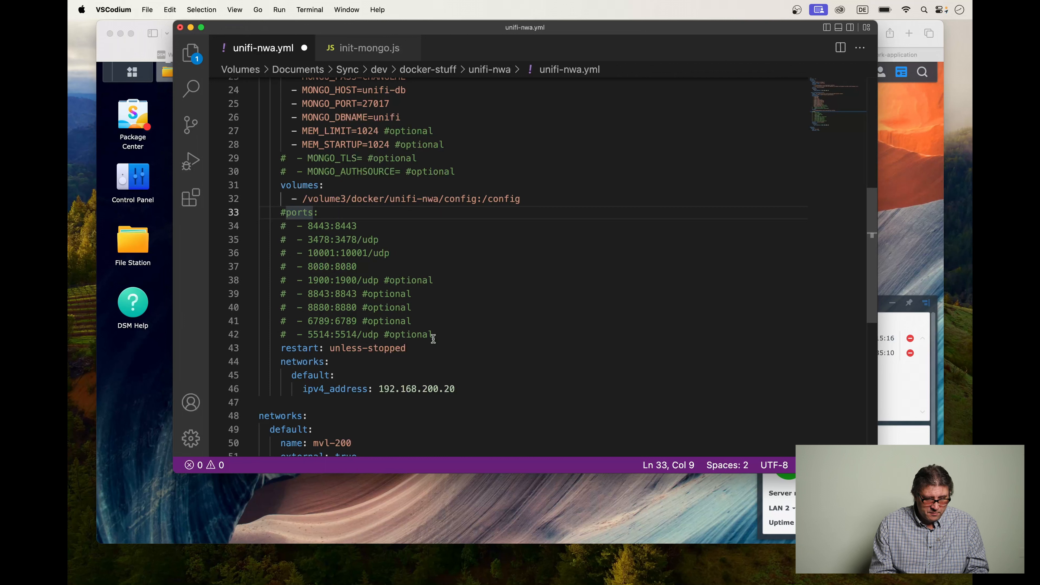
{"action": "scroll", "coordinate": [406, 359], "scroll_direction": "down", "scroll_amount": 2}
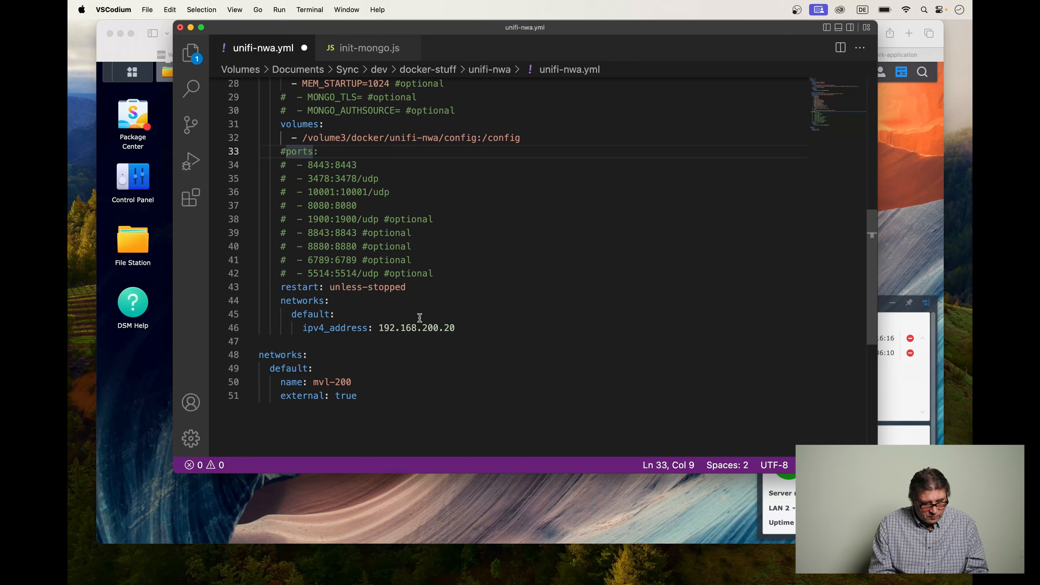
{"action": "left_click", "coordinate": [462, 328]}
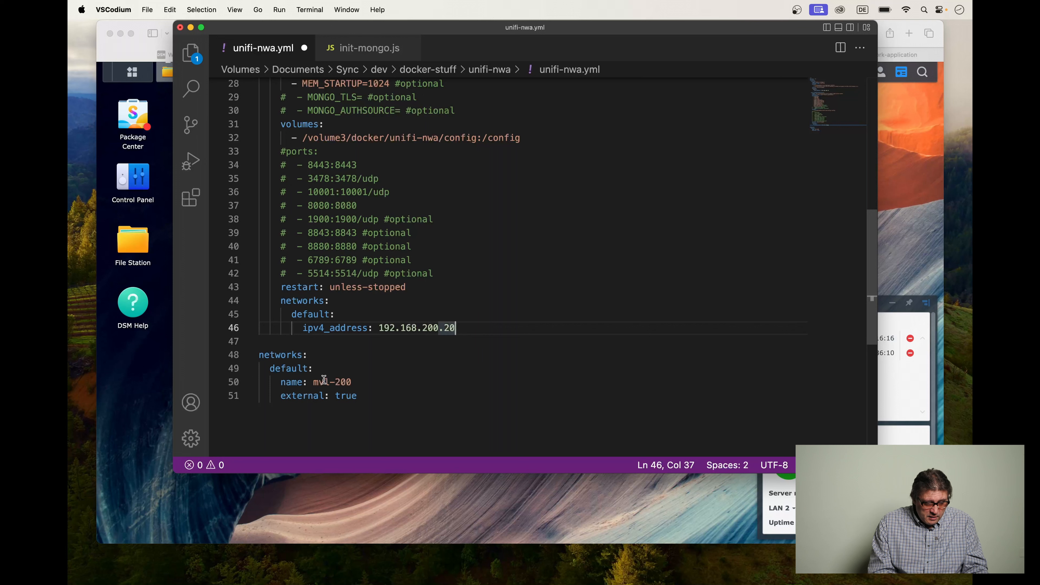
{"action": "left_click", "coordinate": [290, 355]}
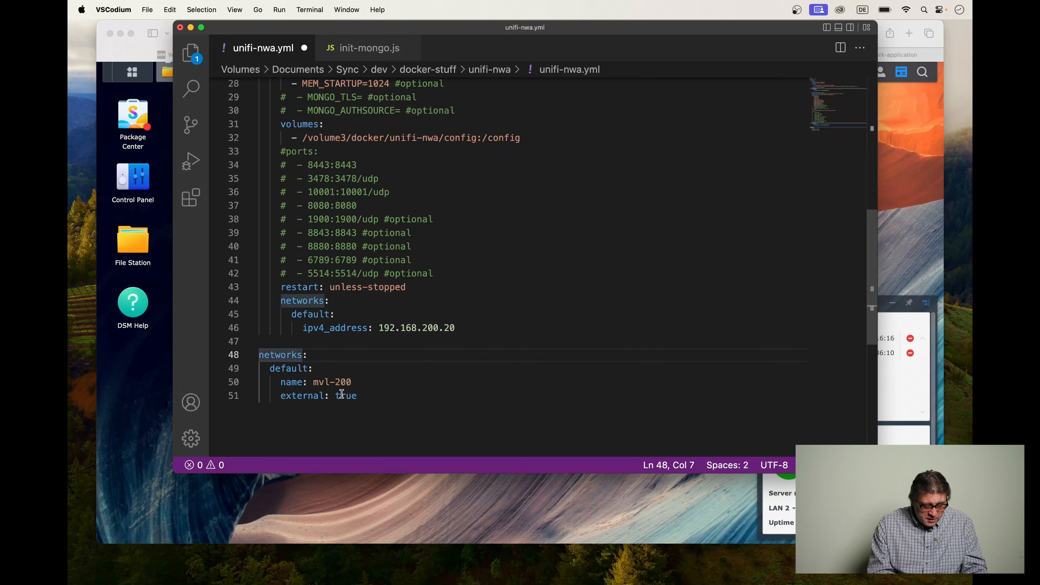
{"action": "double_click", "coordinate": [347, 383]}
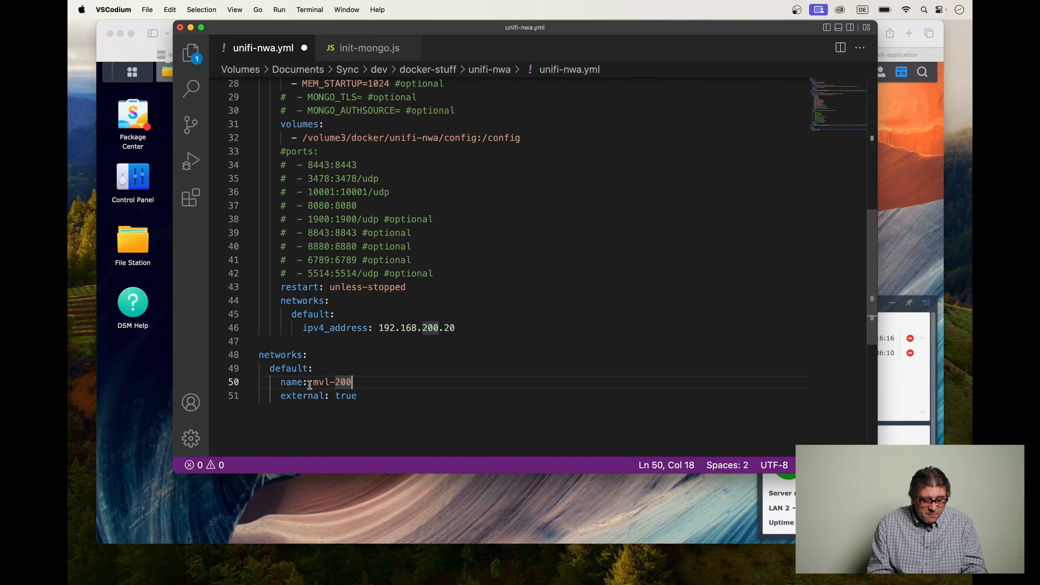
{"action": "key", "text": "super+s"}
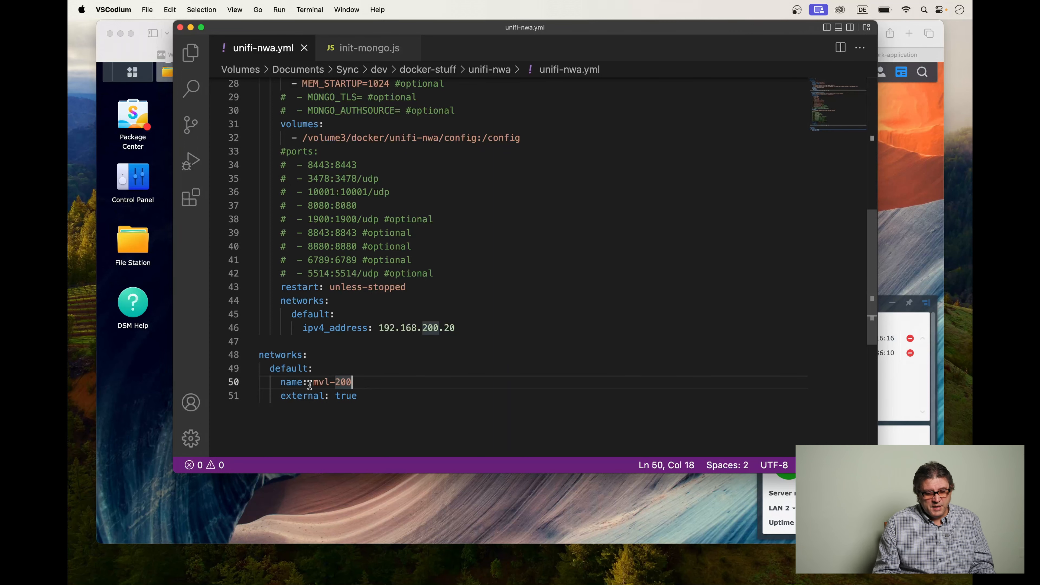
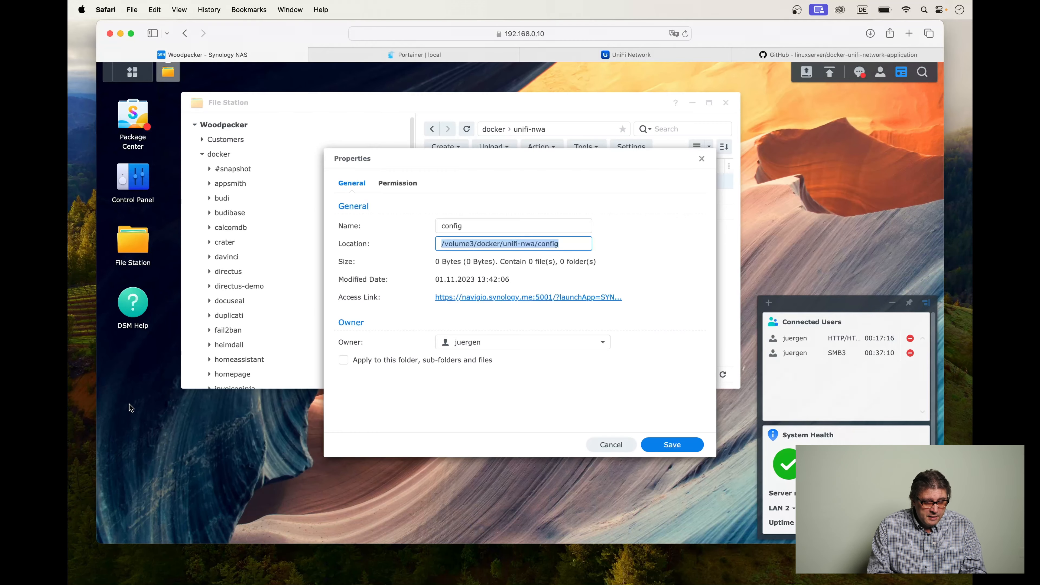
Switch to Portainer in Safari and stop the old unifi stack.
{"action": "left_click", "coordinate": [128, 413]}
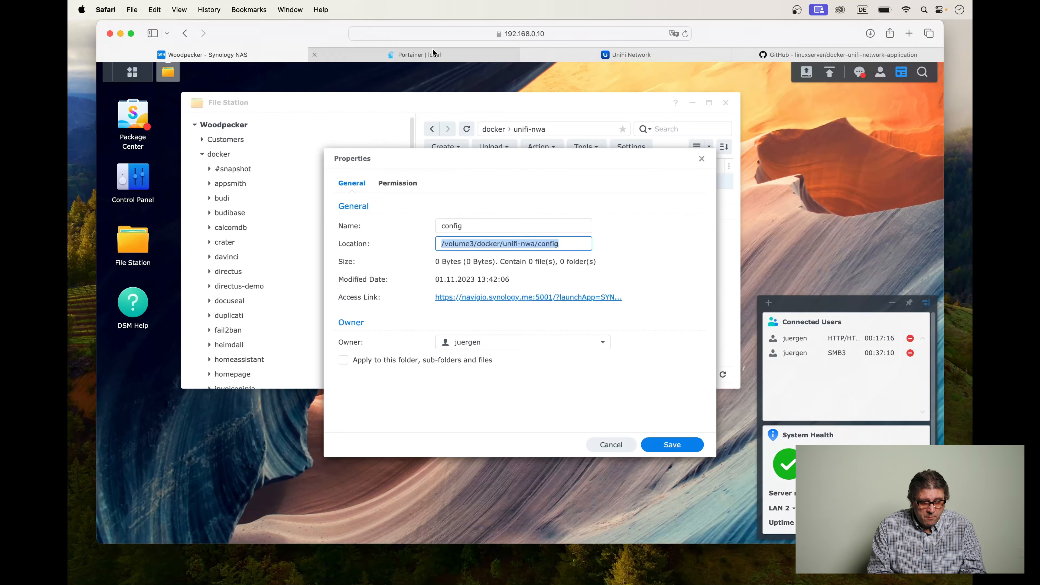
{"action": "left_click", "coordinate": [432, 50]}
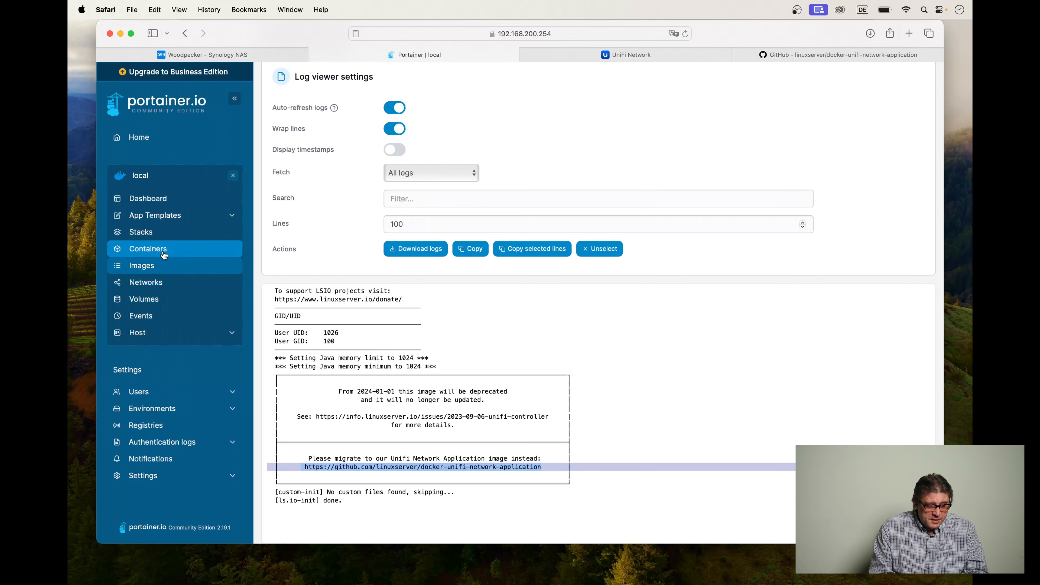
{"action": "left_click", "coordinate": [144, 233]}
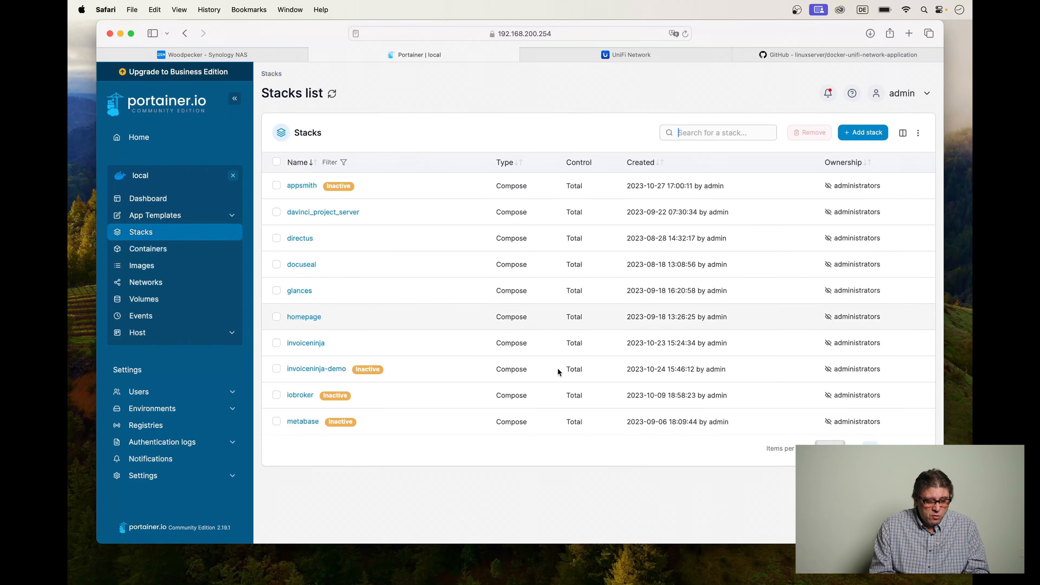
{"action": "left_click", "coordinate": [887, 449]}
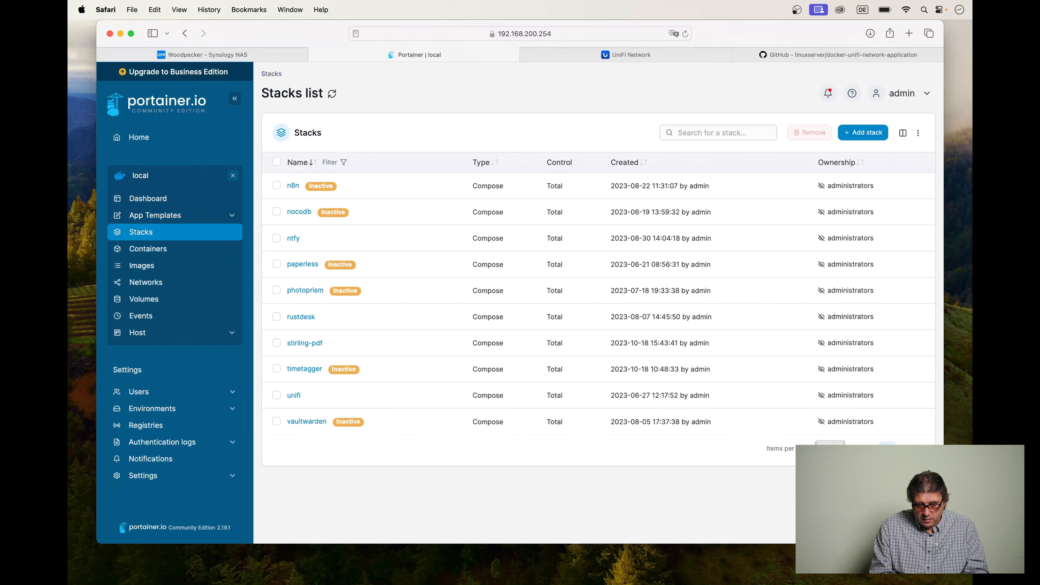
{"action": "left_click", "coordinate": [295, 397]}
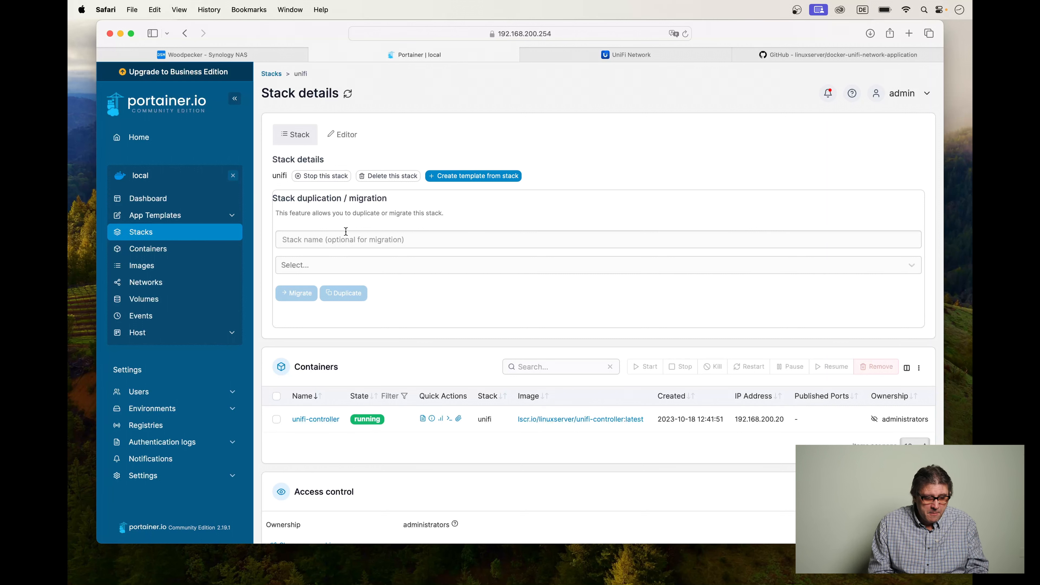
{"action": "left_click", "coordinate": [328, 178]}
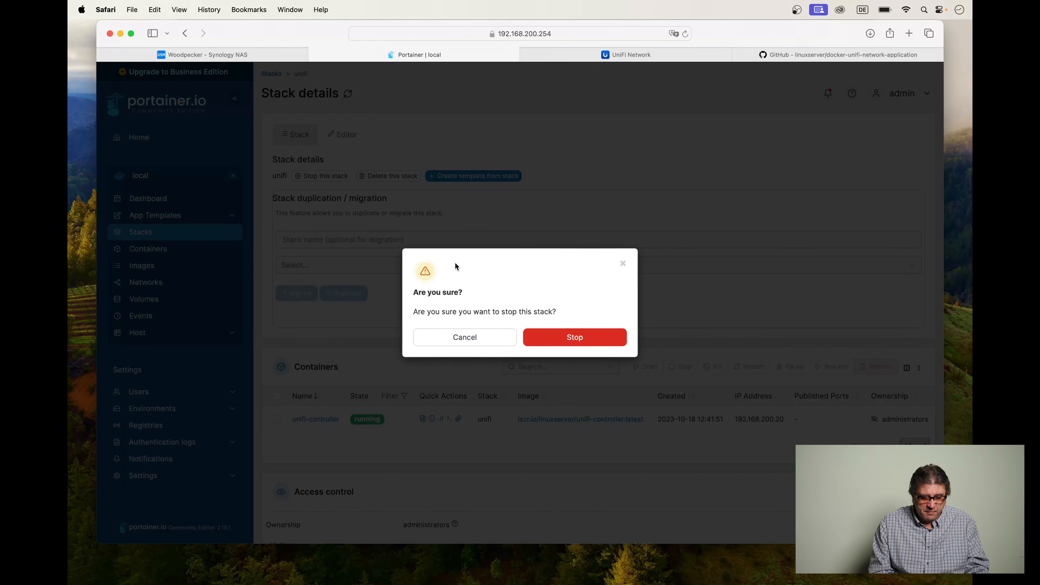
{"action": "left_click", "coordinate": [591, 345]}
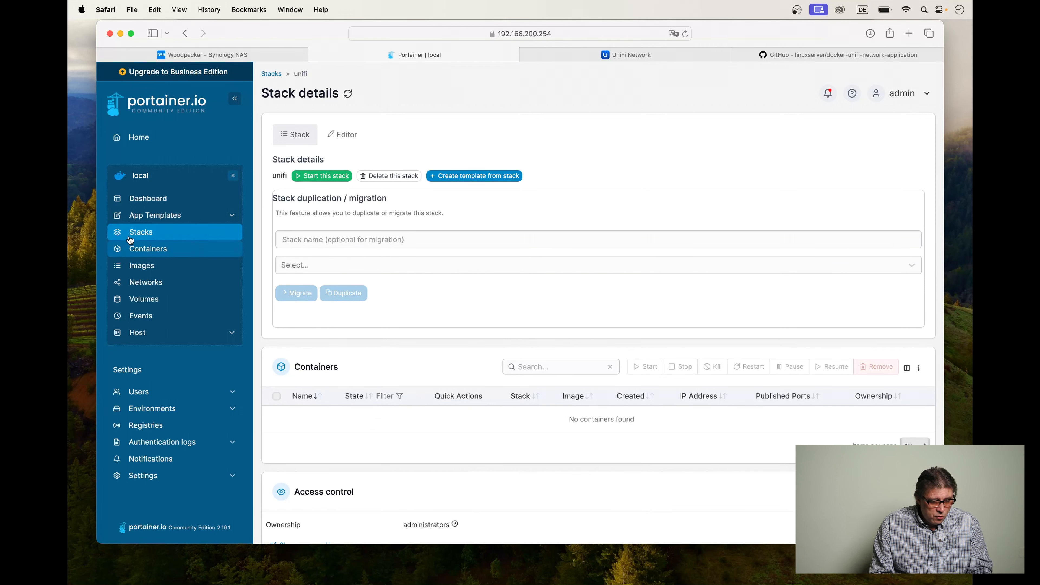
Start a new stack built with the web editor and name it unifi-nwa.
{"action": "left_click", "coordinate": [139, 234]}
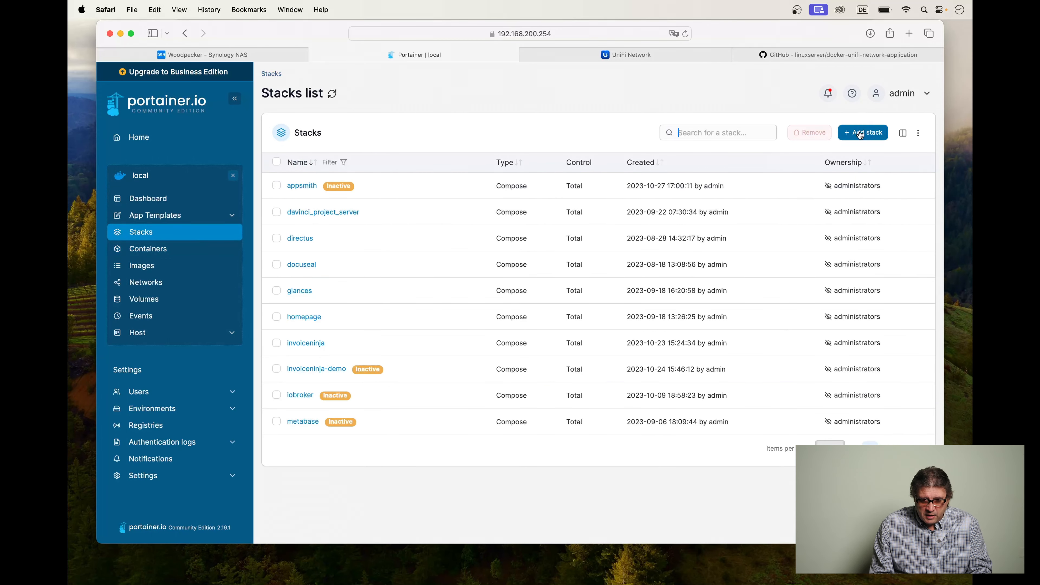
{"action": "left_click", "coordinate": [860, 134]}
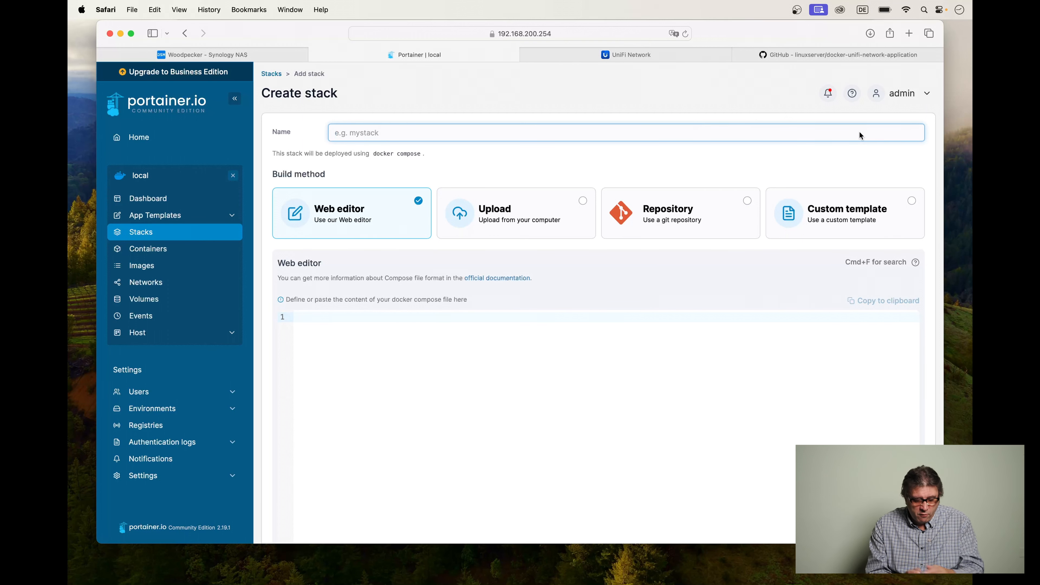
{"action": "type", "text": "unifi"}
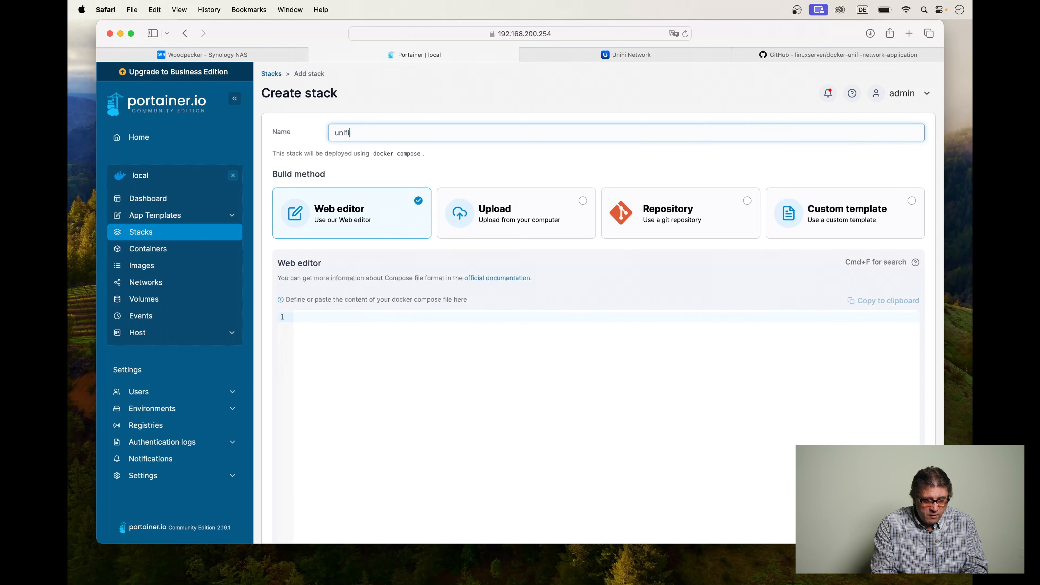
{"action": "type", "text": "-n"}
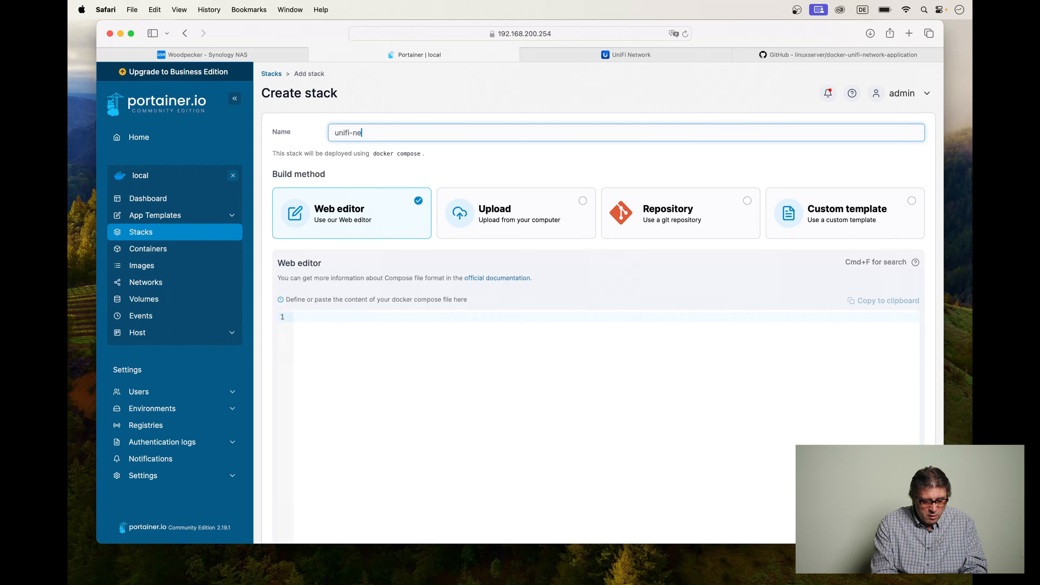
{"action": "type", "text": "wa"}
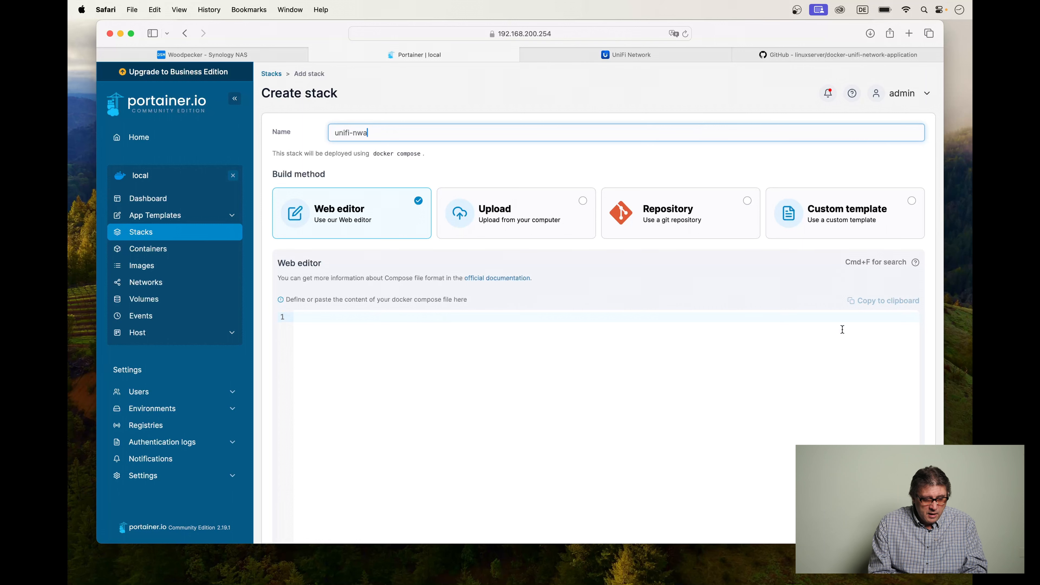
Paste the copied unifi-nwa.yml compose content into the stack's web editor.
{"action": "scroll", "coordinate": [553, 389], "scroll_direction": "down", "scroll_amount": 5}
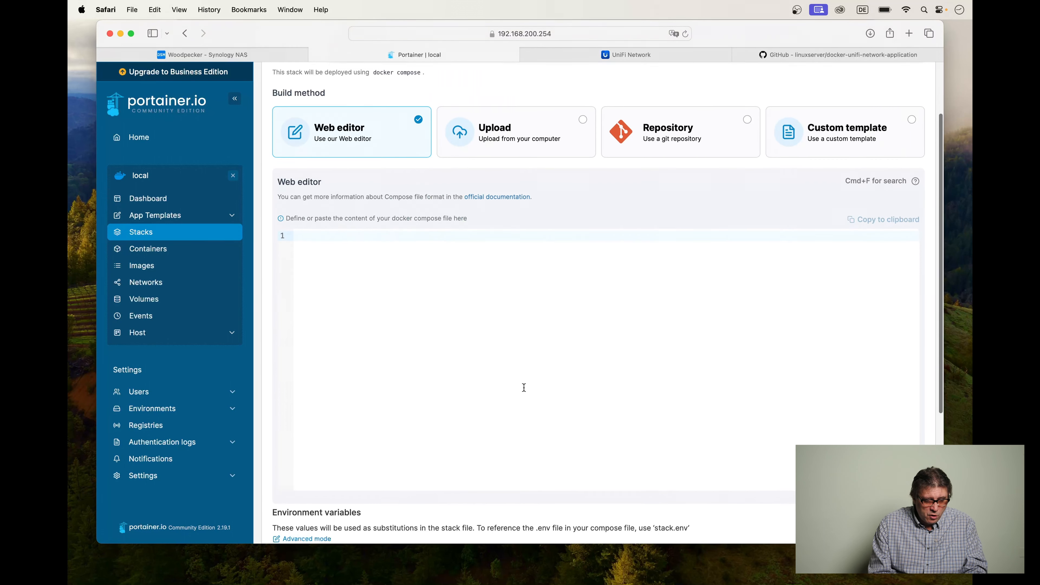
{"action": "left_click", "coordinate": [402, 246]}
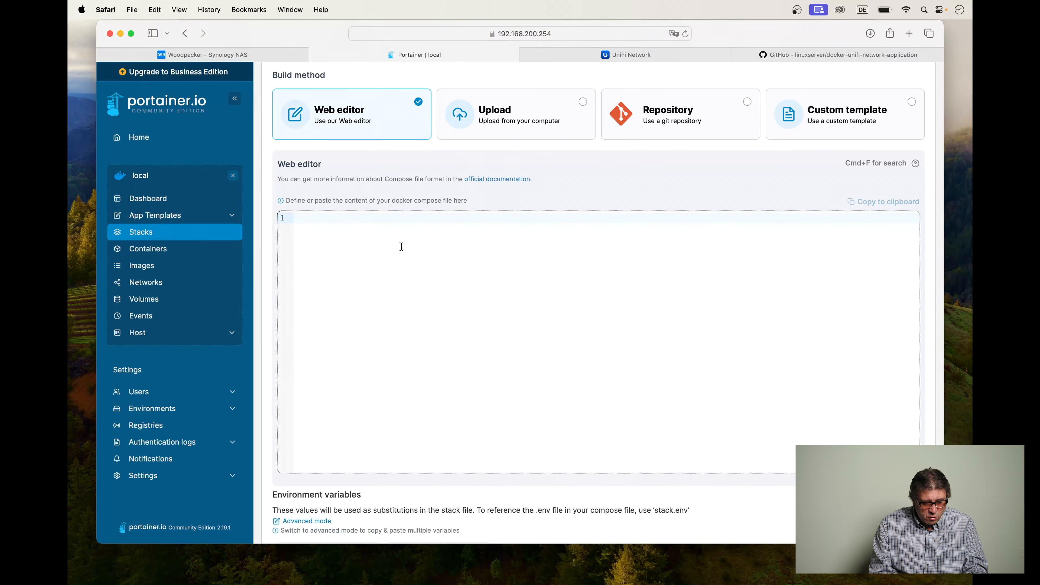
{"action": "key", "text": "super+v"}
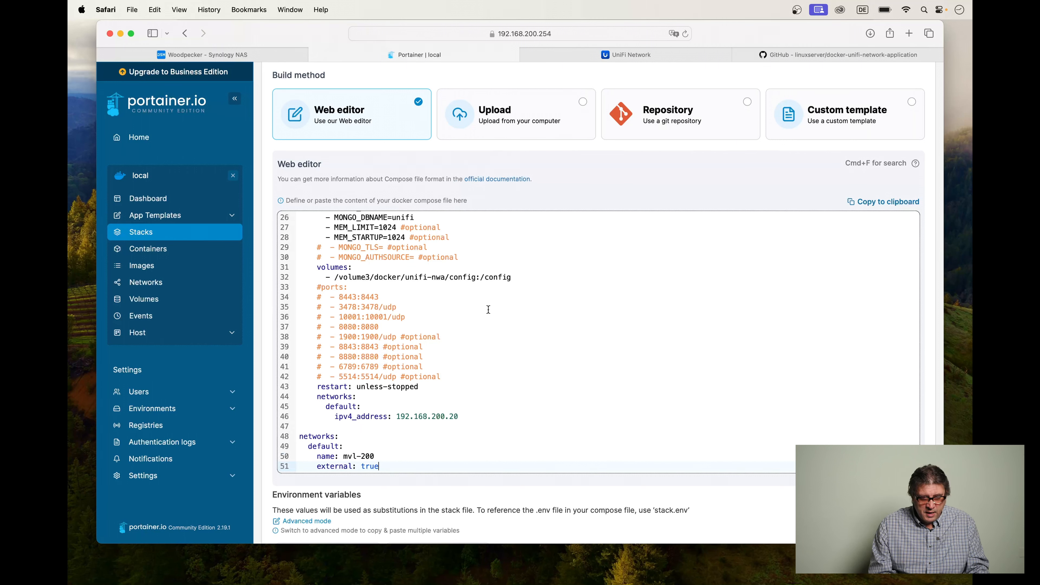
Review the pasted unifi-db and unifi-network-application definitions and deploy the unifi-nwa stack.
{"action": "scroll", "coordinate": [489, 309], "scroll_direction": "up", "scroll_amount": 10}
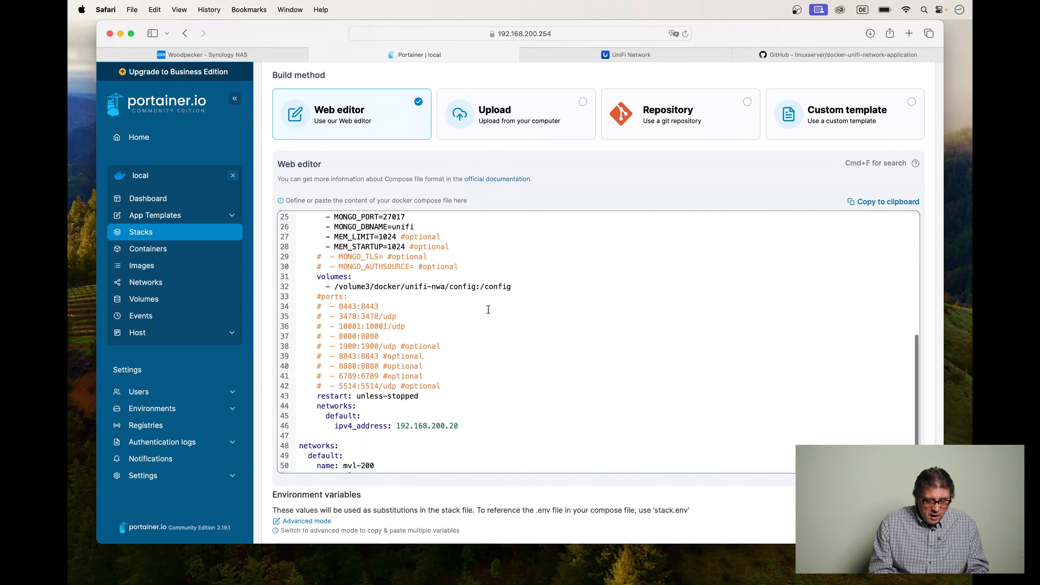
{"action": "scroll", "coordinate": [486, 309], "scroll_direction": "down", "scroll_amount": 3}
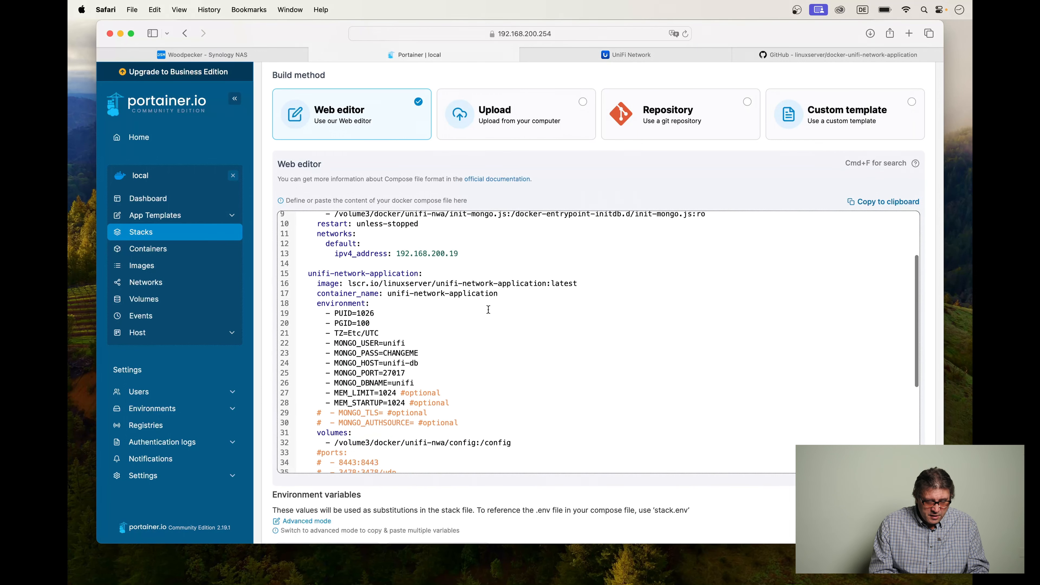
{"action": "scroll", "coordinate": [487, 309], "scroll_direction": "up", "scroll_amount": 5}
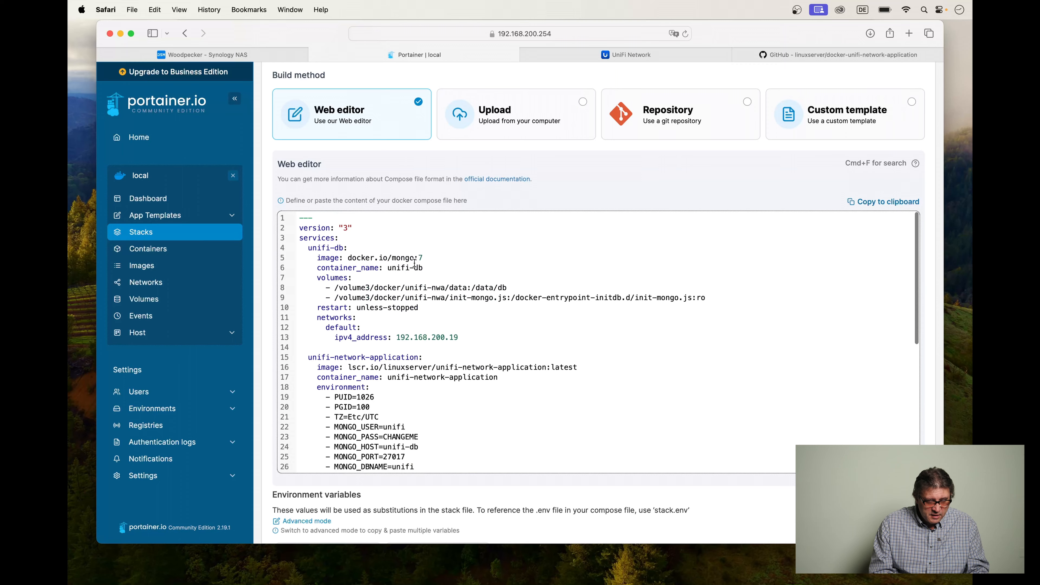
{"action": "scroll", "coordinate": [429, 378], "scroll_direction": "down", "scroll_amount": 10}
{"action": "scroll", "coordinate": [429, 378], "scroll_direction": "down", "scroll_amount": 5}
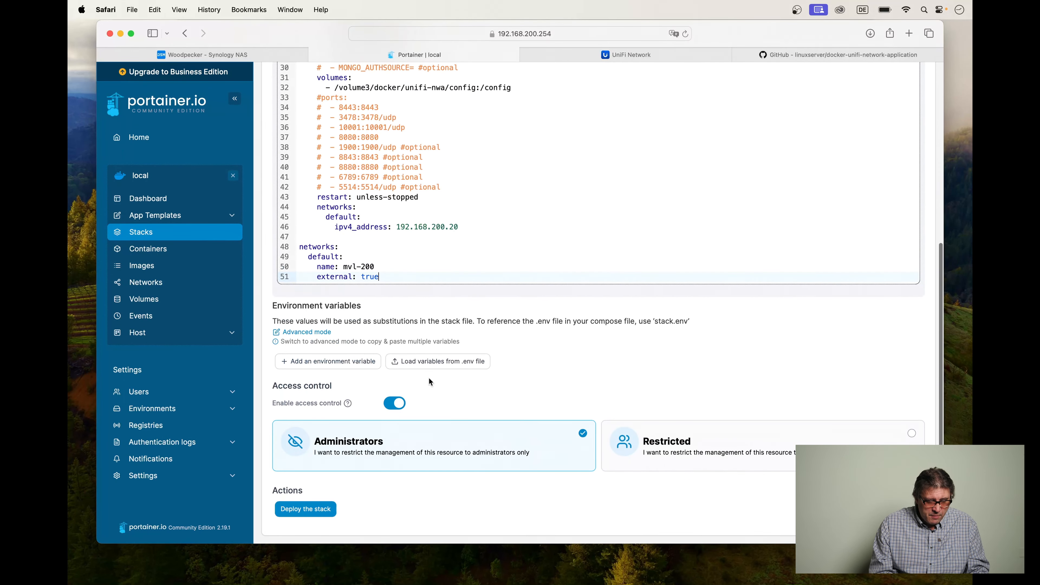
{"action": "left_click", "coordinate": [312, 509]}
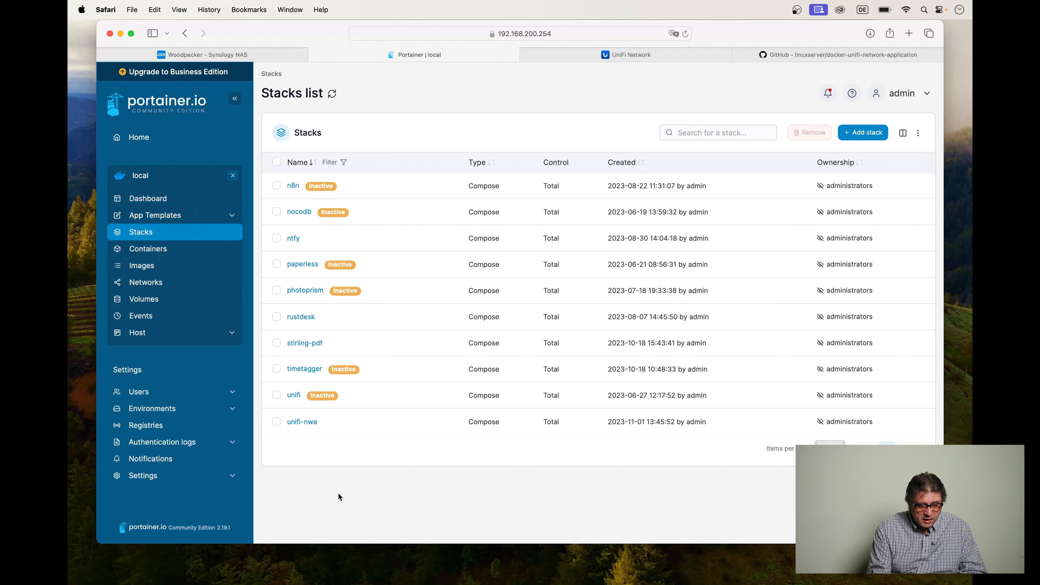
Open the logs of the unifi-db container in the unifi-nwa stack, disable their auto-refresh and read through the entries.
{"action": "left_click", "coordinate": [307, 425]}
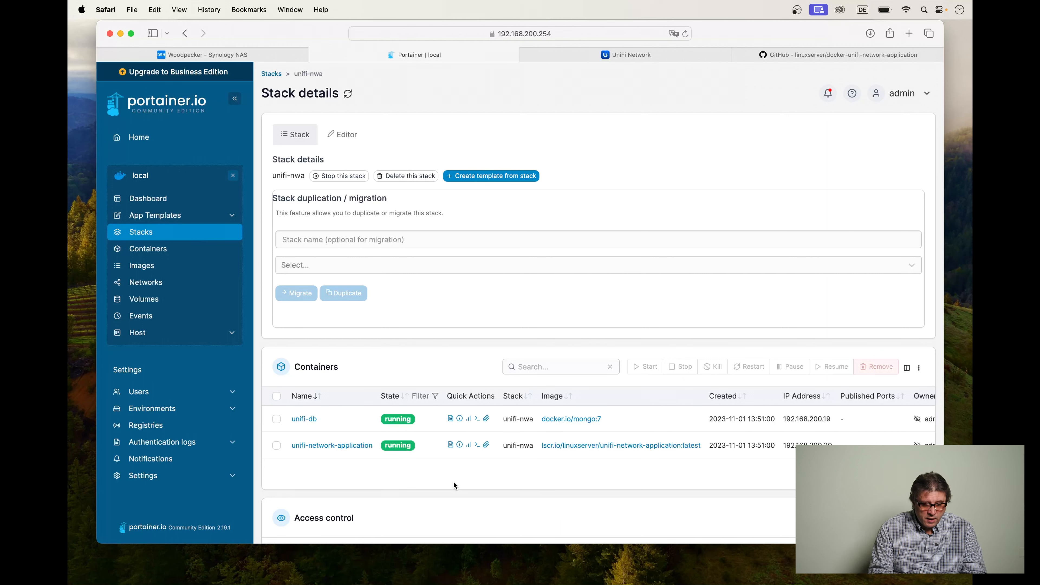
{"action": "left_click", "coordinate": [450, 419]}
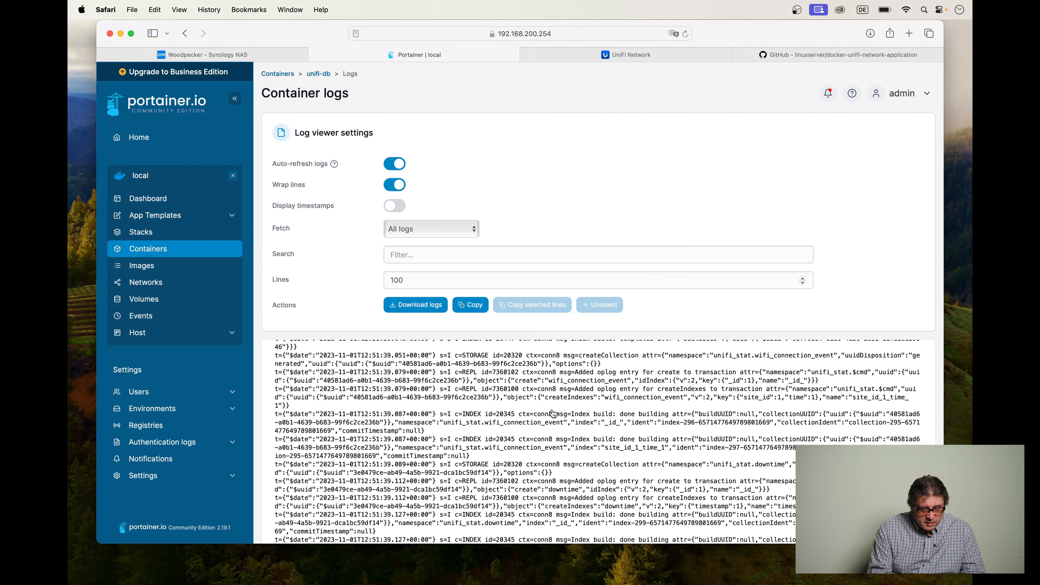
{"action": "scroll", "coordinate": [553, 414], "scroll_direction": "down", "scroll_amount": 3}
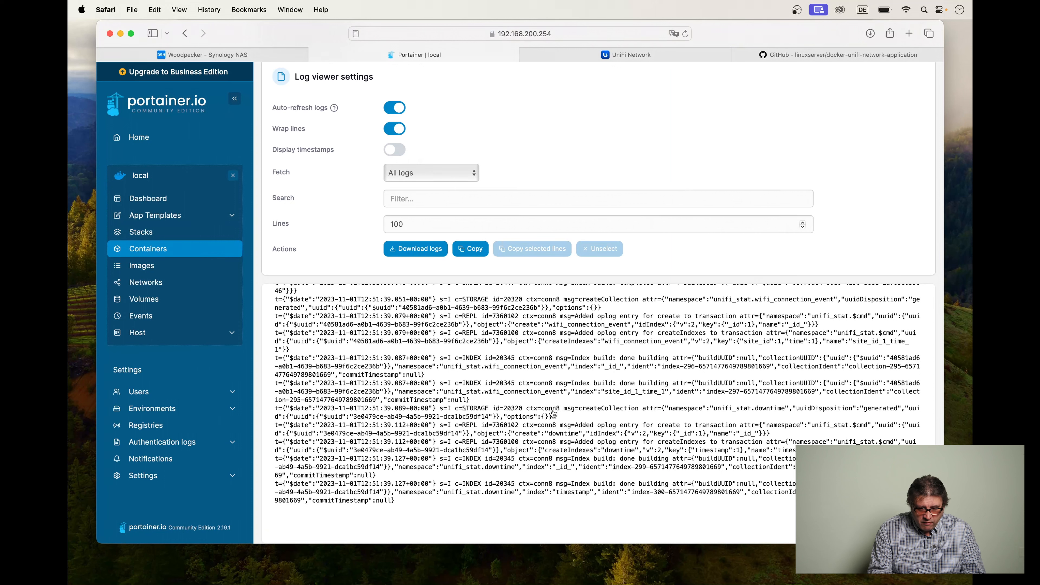
{"action": "scroll", "coordinate": [530, 448], "scroll_direction": "up", "scroll_amount": 2}
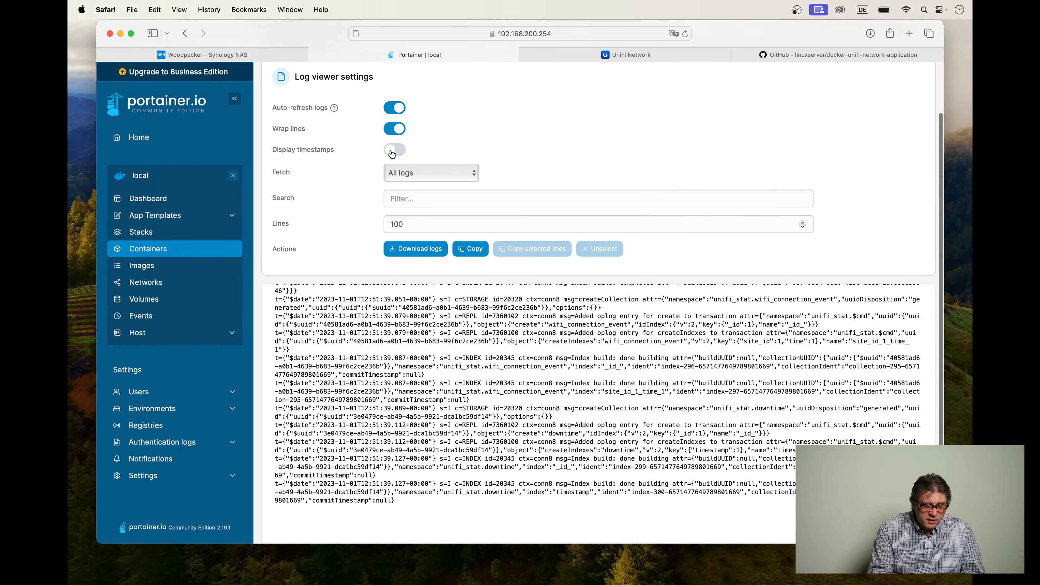
{"action": "left_click", "coordinate": [390, 109]}
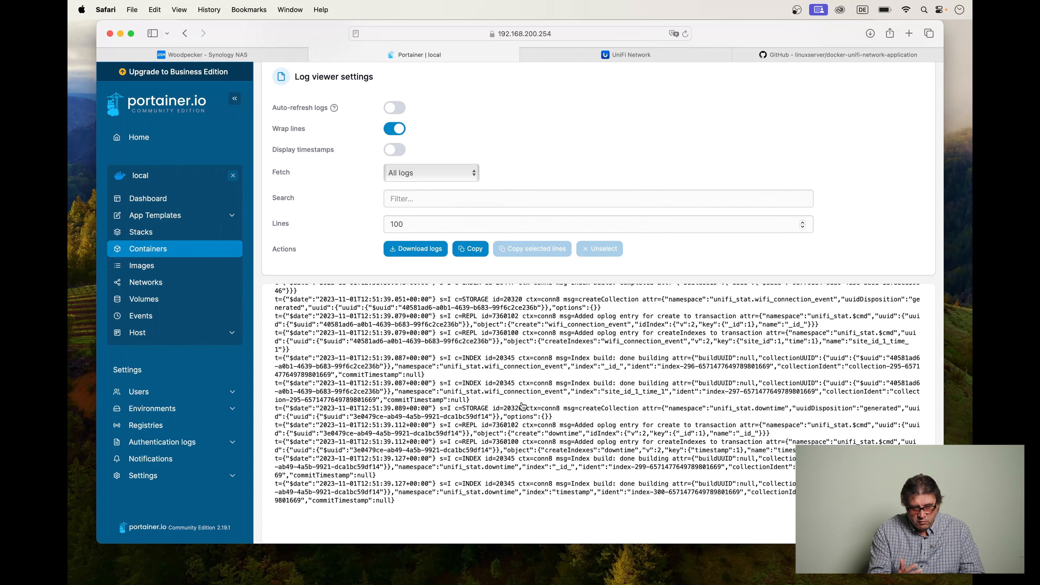
{"action": "scroll", "coordinate": [522, 406], "scroll_direction": "up", "scroll_amount": 10}
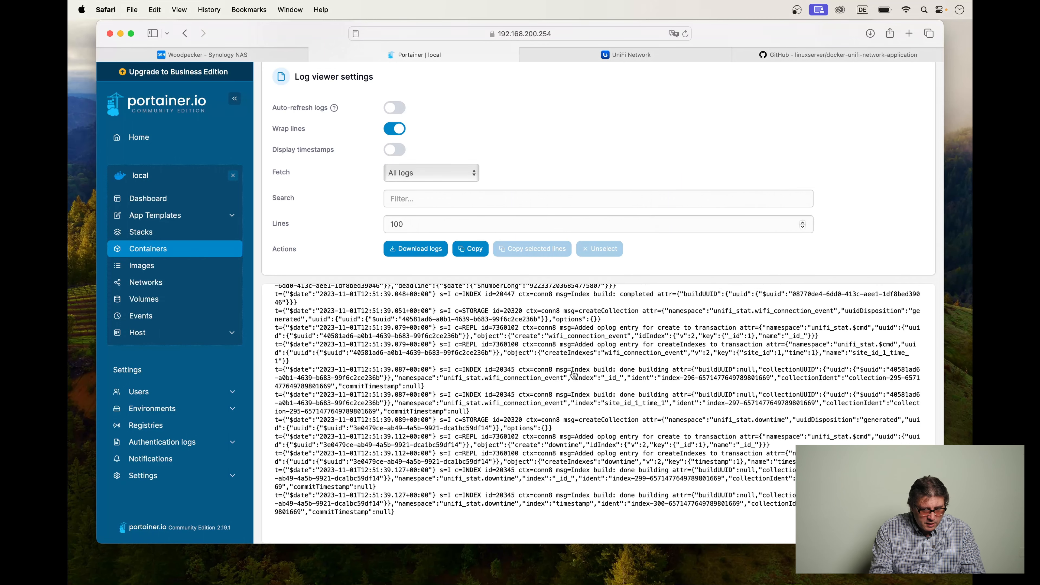
{"action": "scroll", "coordinate": [574, 374], "scroll_direction": "up", "scroll_amount": 10}
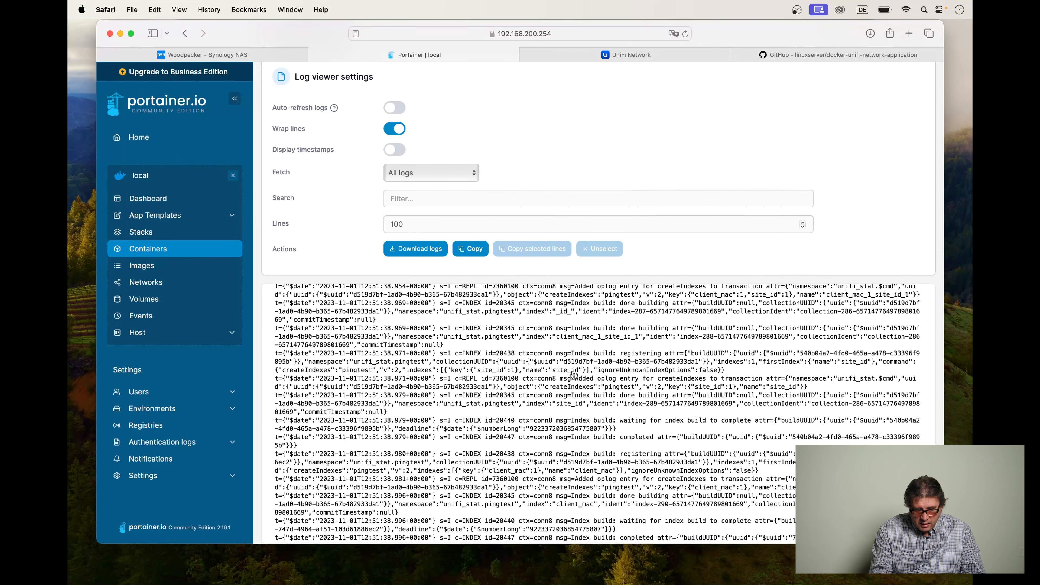
{"action": "scroll", "coordinate": [574, 374], "scroll_direction": "up", "scroll_amount": 10}
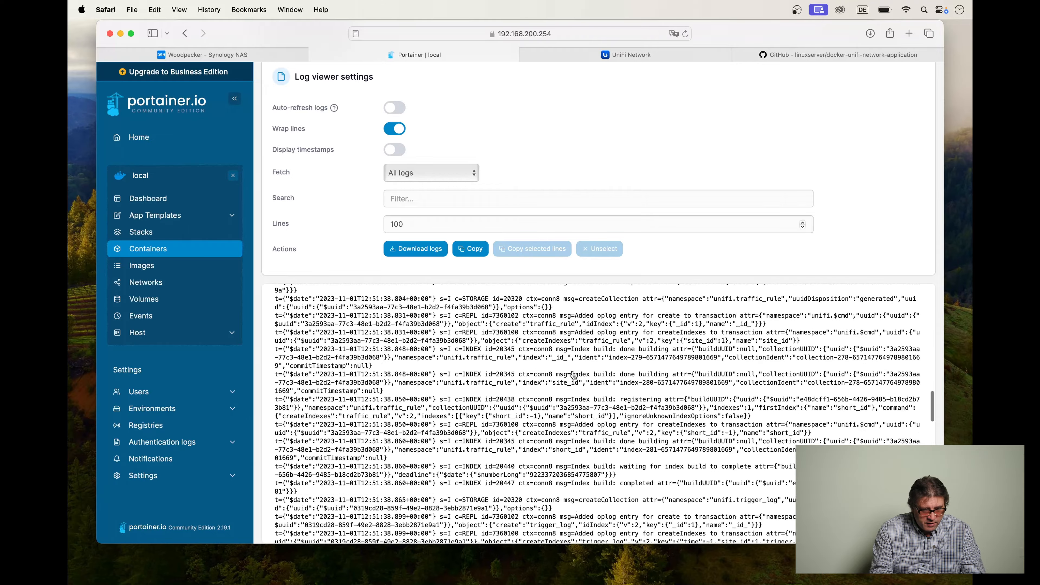
{"action": "scroll", "coordinate": [574, 375], "scroll_direction": "up", "scroll_amount": 5}
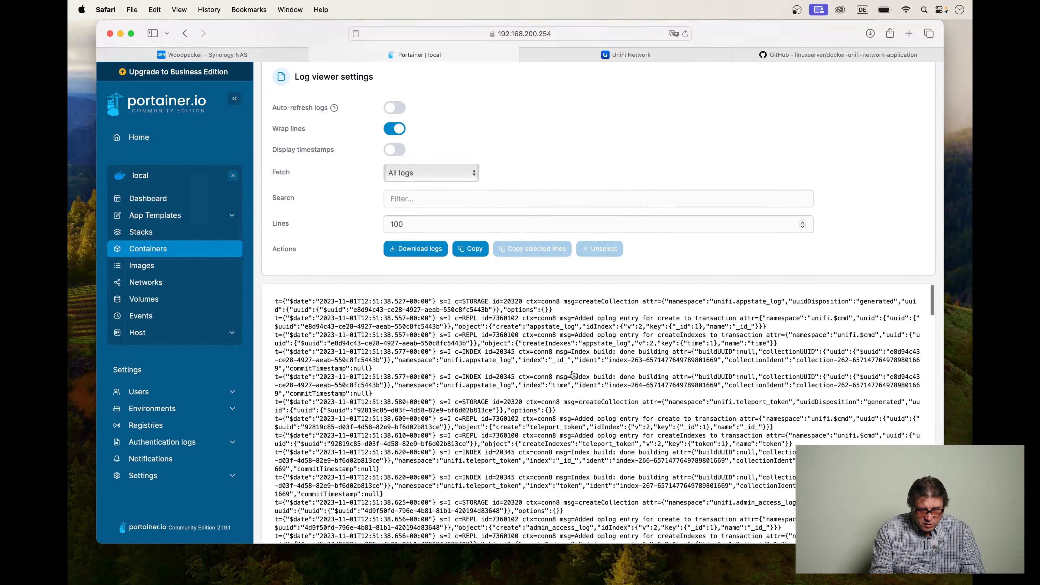
{"action": "scroll", "coordinate": [574, 375], "scroll_direction": "down", "scroll_amount": 20}
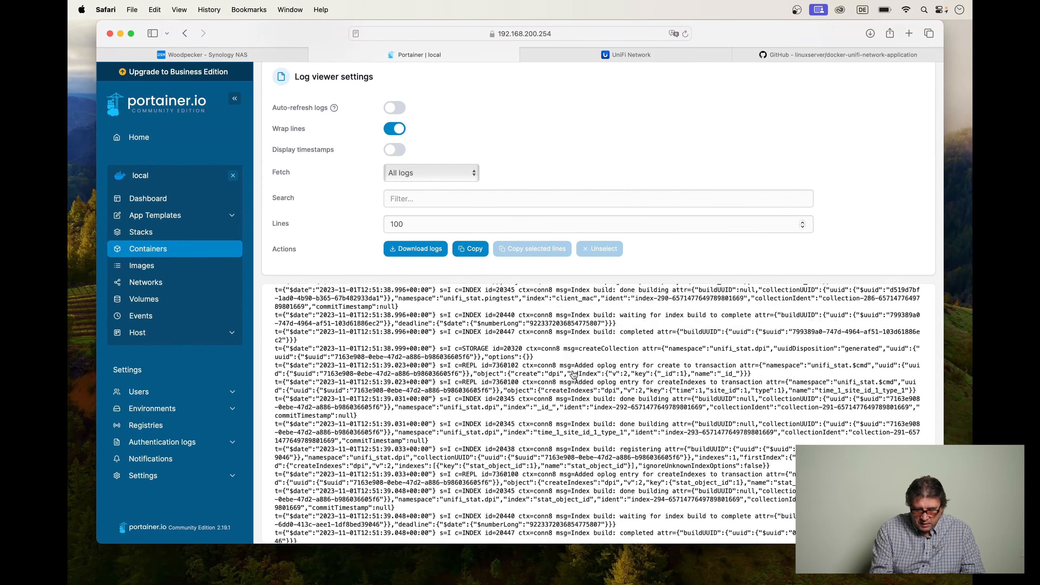
{"action": "scroll", "coordinate": [328, 120], "scroll_direction": "up", "scroll_amount": 3}
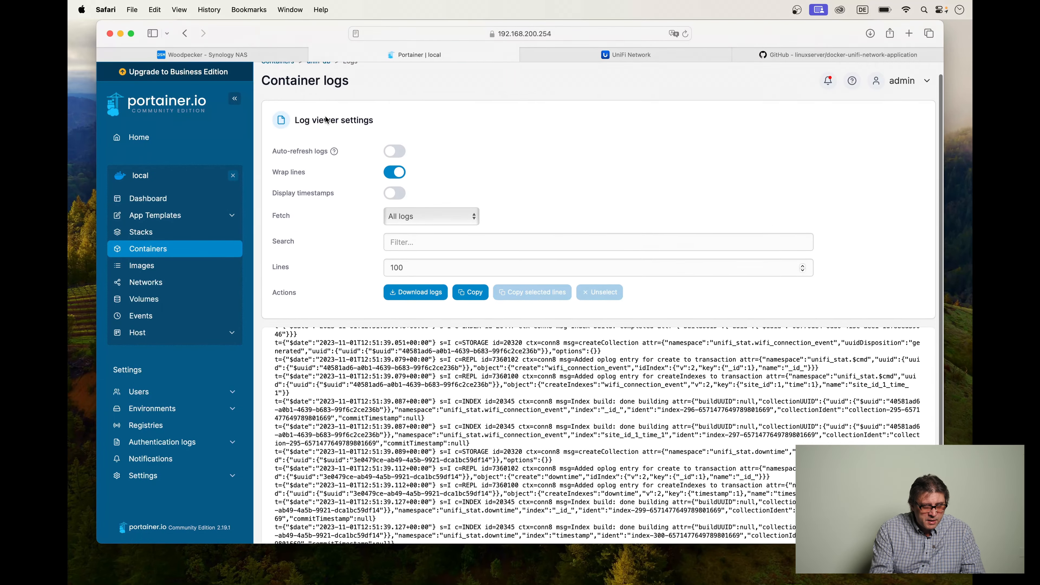
Return to the unifi-nwa stack and check the startup logs of the unifi-network-application container.
{"action": "left_click", "coordinate": [188, 34]}
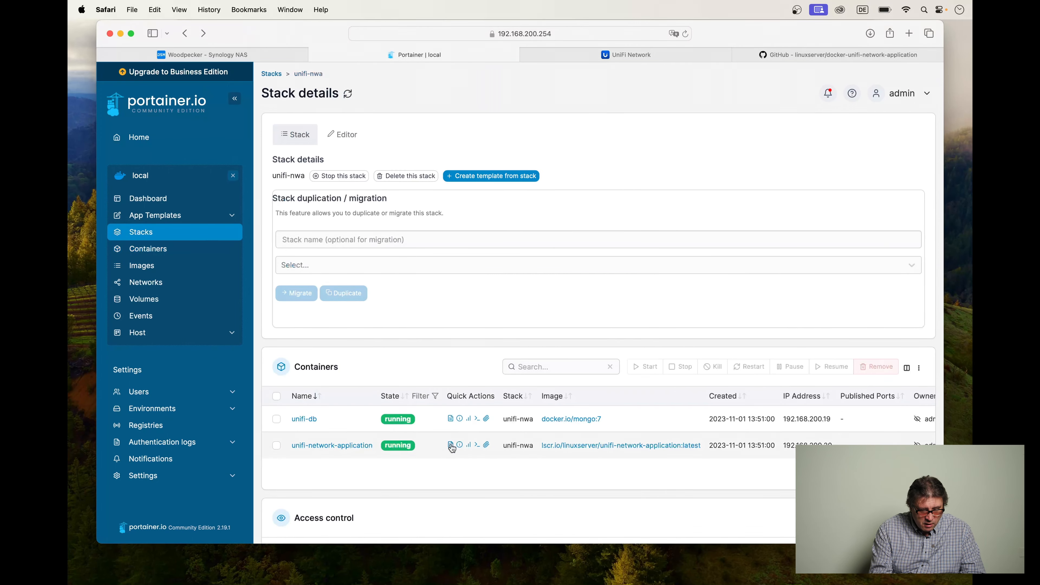
{"action": "left_click", "coordinate": [450, 445]}
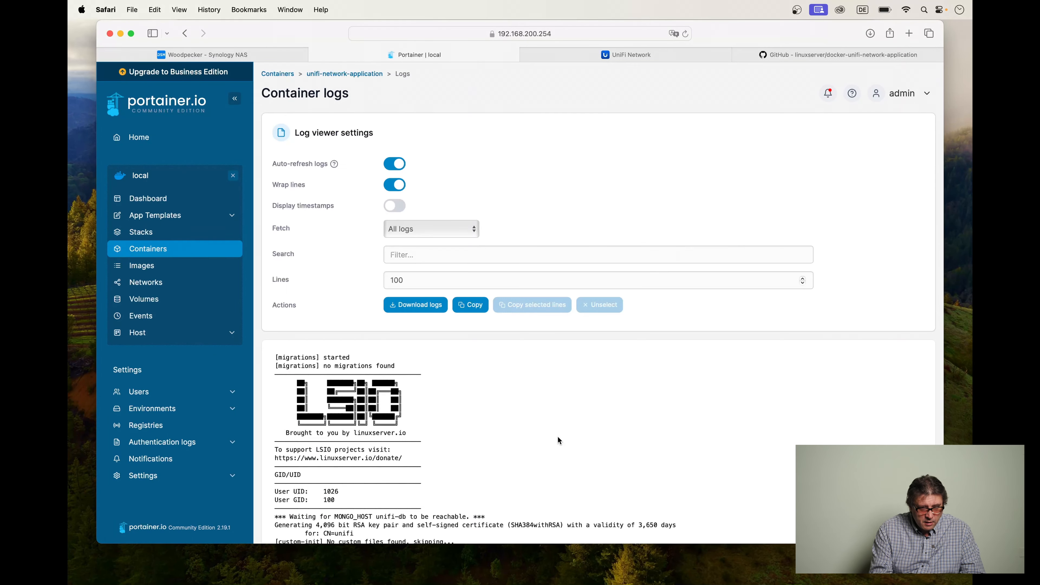
{"action": "scroll", "coordinate": [558, 447], "scroll_direction": "down", "scroll_amount": 3}
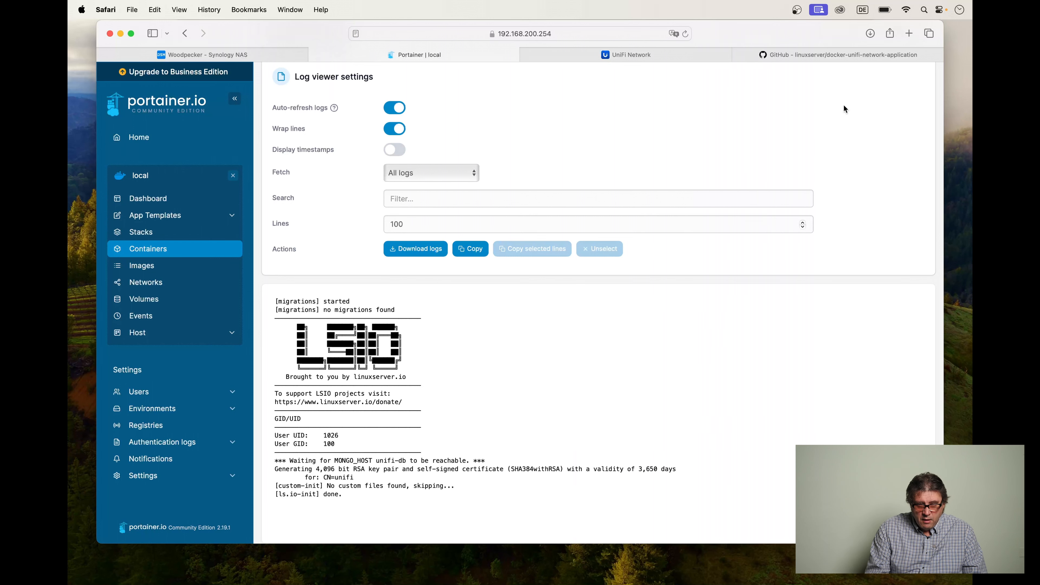
{"action": "left_click", "coordinate": [909, 34]}
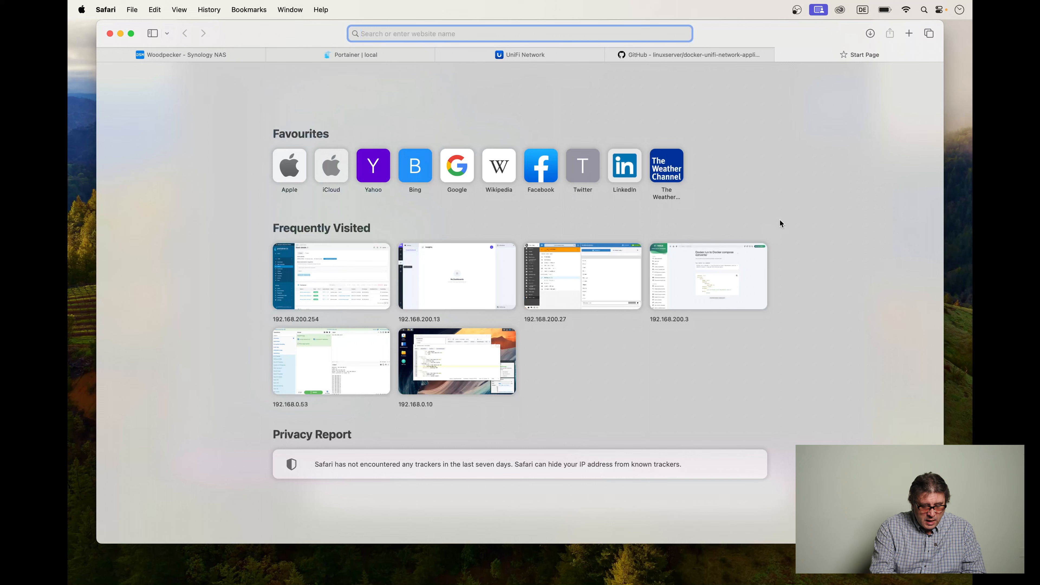
{"action": "type", "text": "https"}
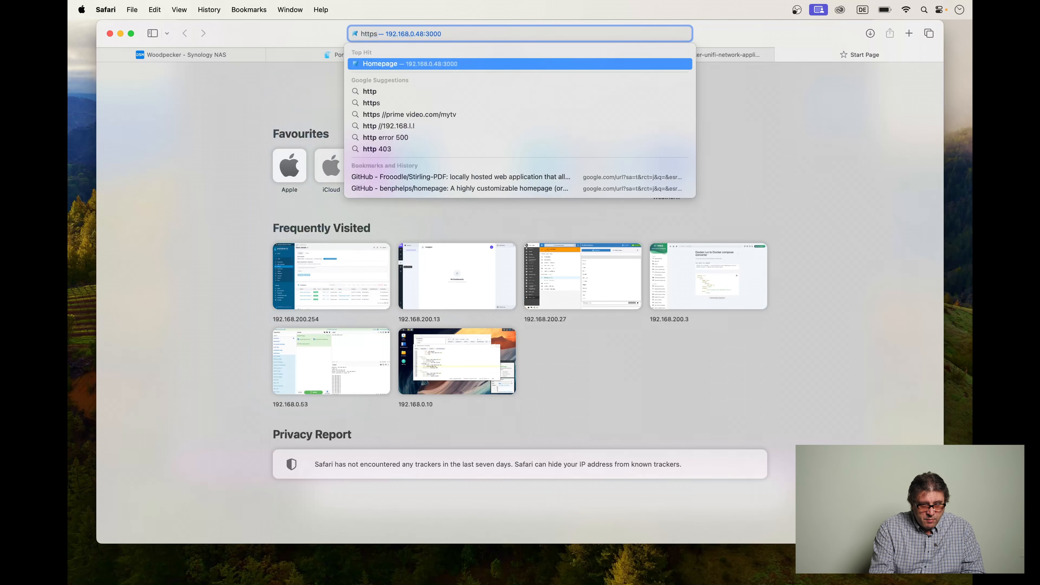
{"action": "type", "text": "://"}
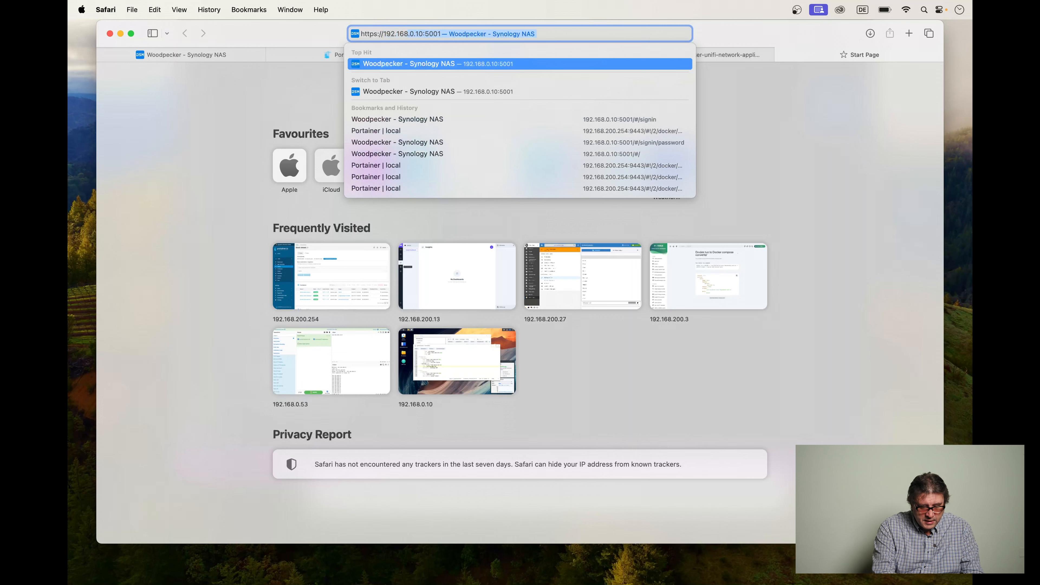
{"action": "type", "text": "192.168.20"}
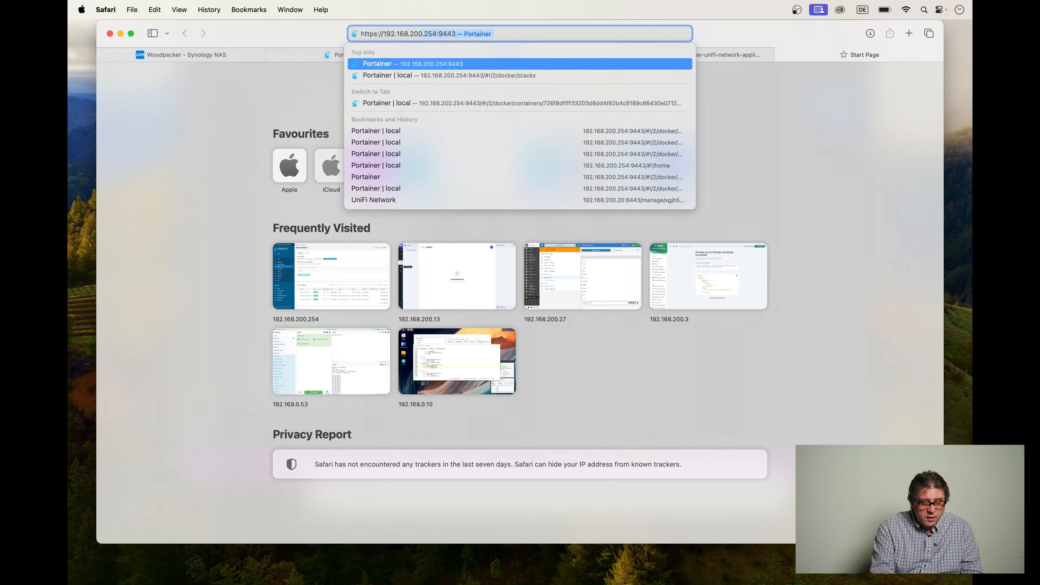
{"action": "type", "text": "0.20"}
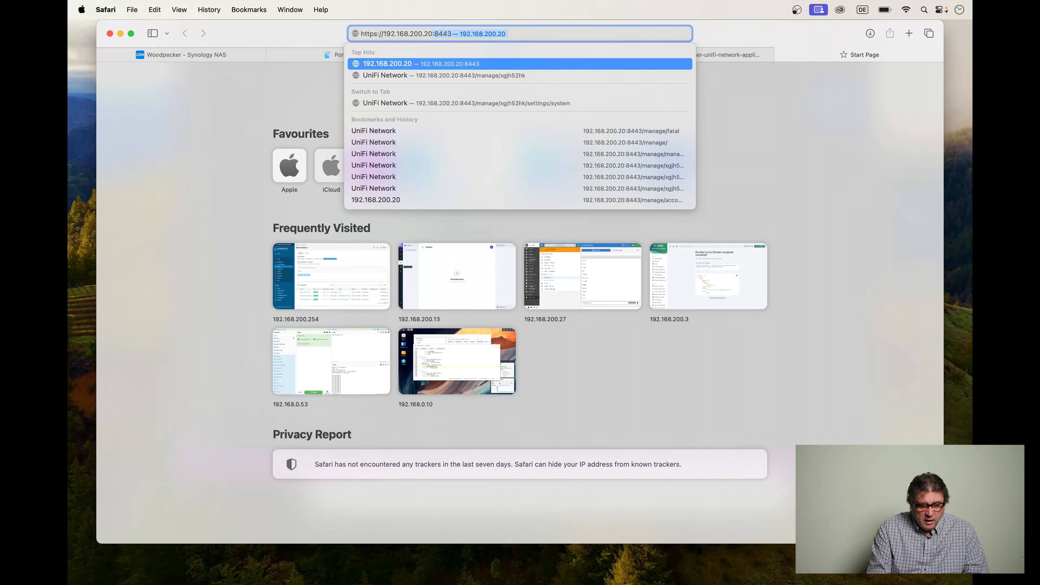
{"action": "key", "text": "Return"}
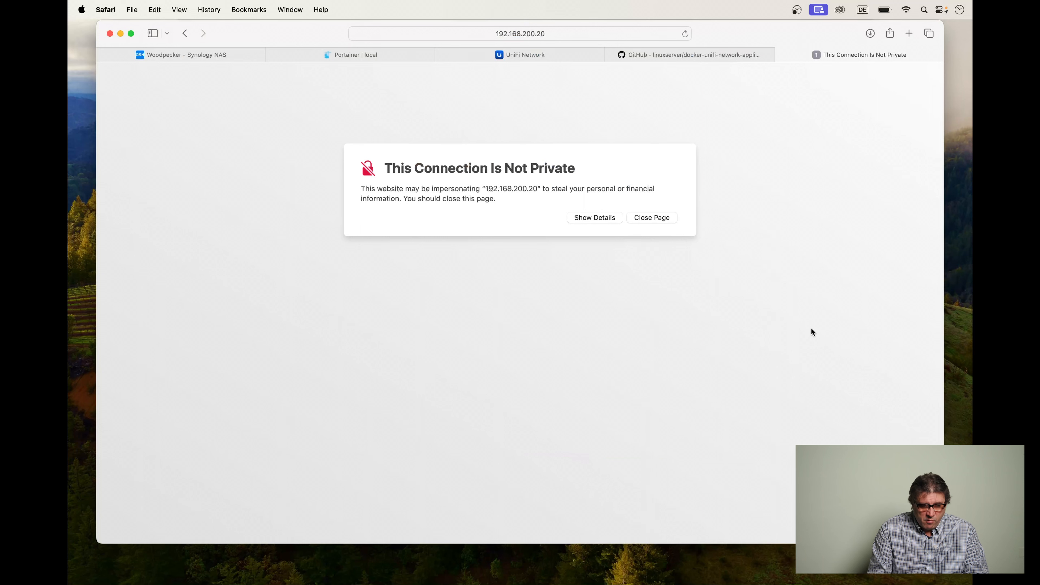
Show the certificate warning's details for 192.168.200.20 and confirm visiting the website despite the non-private connection.
{"action": "left_click", "coordinate": [594, 220]}
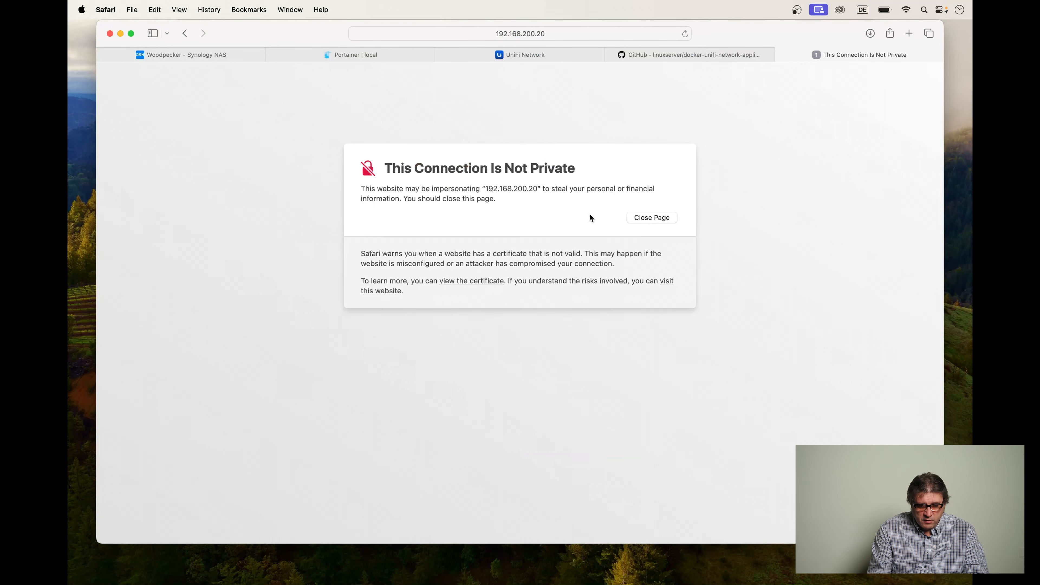
{"action": "left_click", "coordinate": [670, 282]}
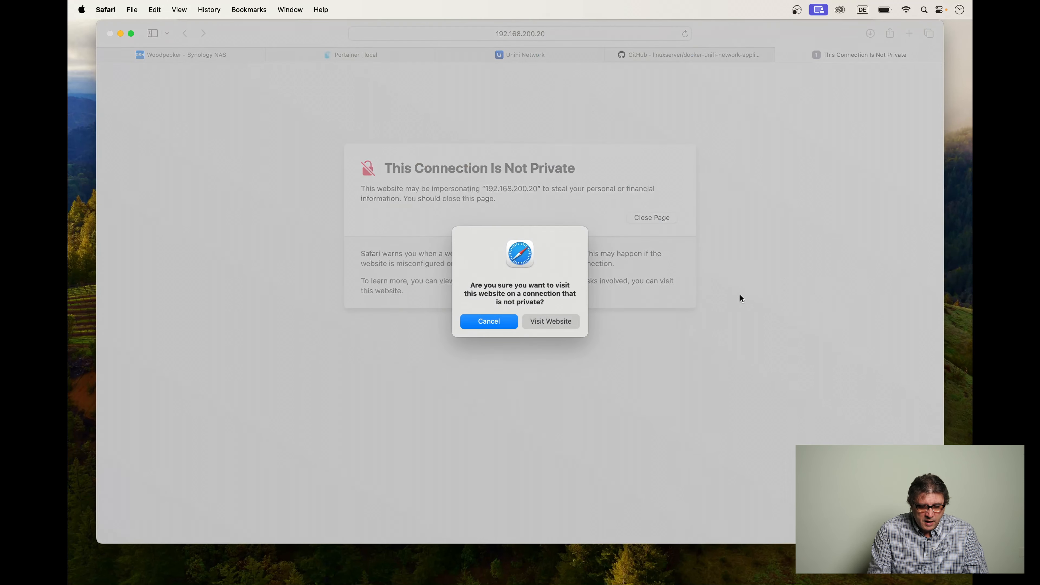
{"action": "left_click", "coordinate": [546, 322]}
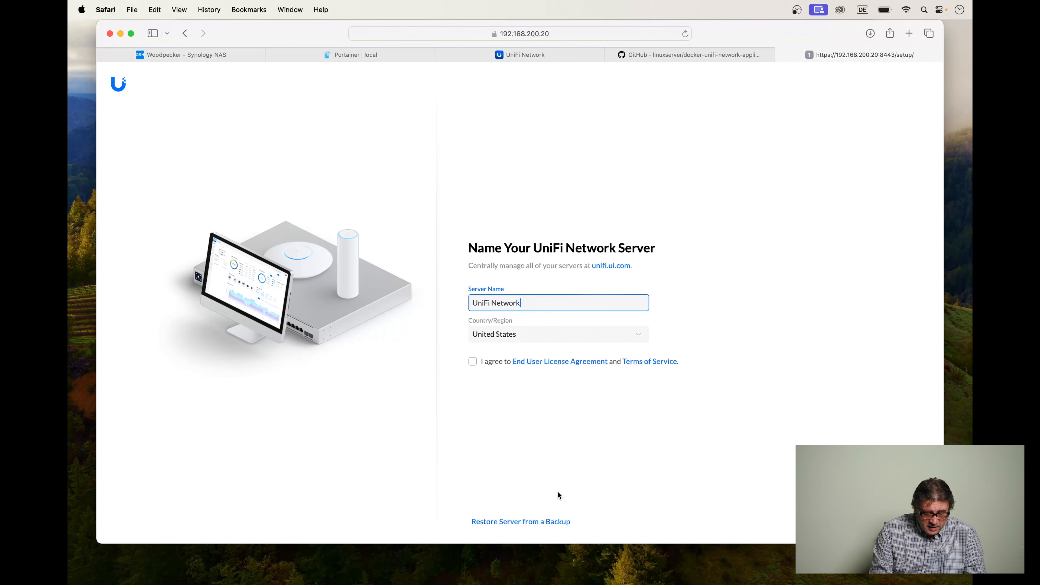
Restore the server from the backup file network_backup_01.11.2023_13-21_v7.5.187.unf in the Downloads folder and confirm the restore.
{"action": "left_click", "coordinate": [535, 523]}
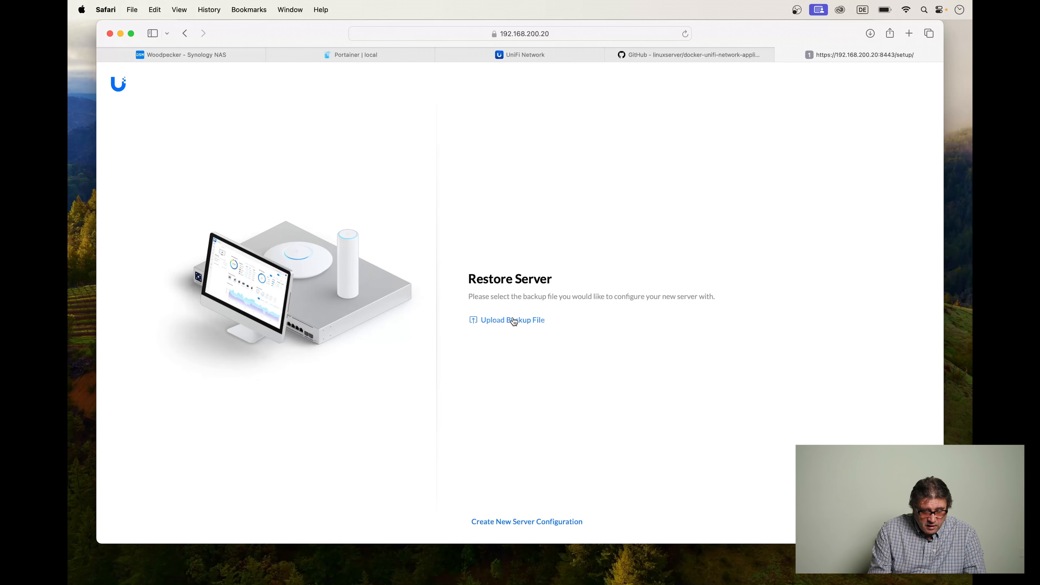
{"action": "left_click", "coordinate": [514, 319]}
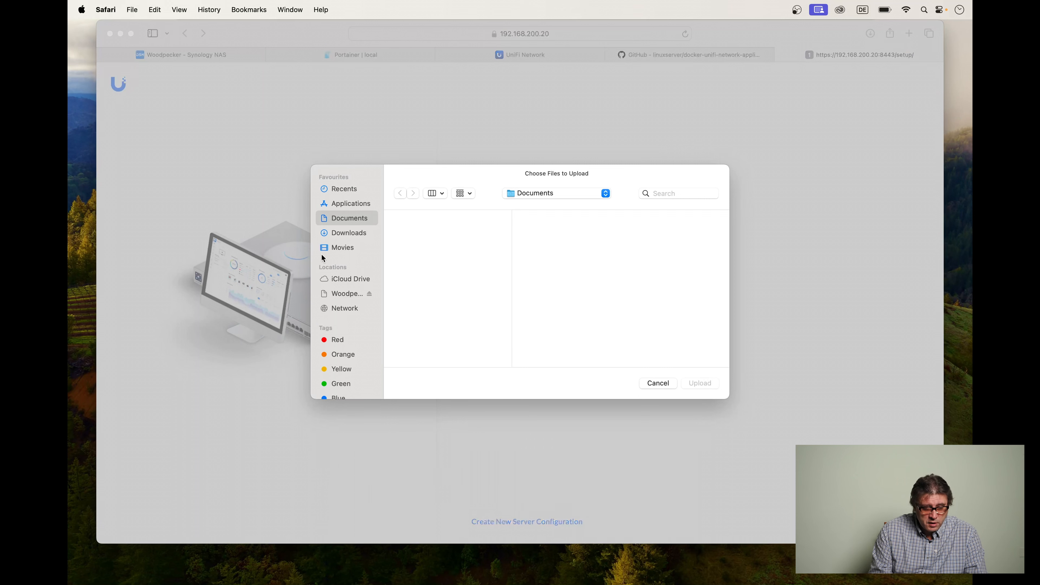
{"action": "left_click", "coordinate": [357, 233]}
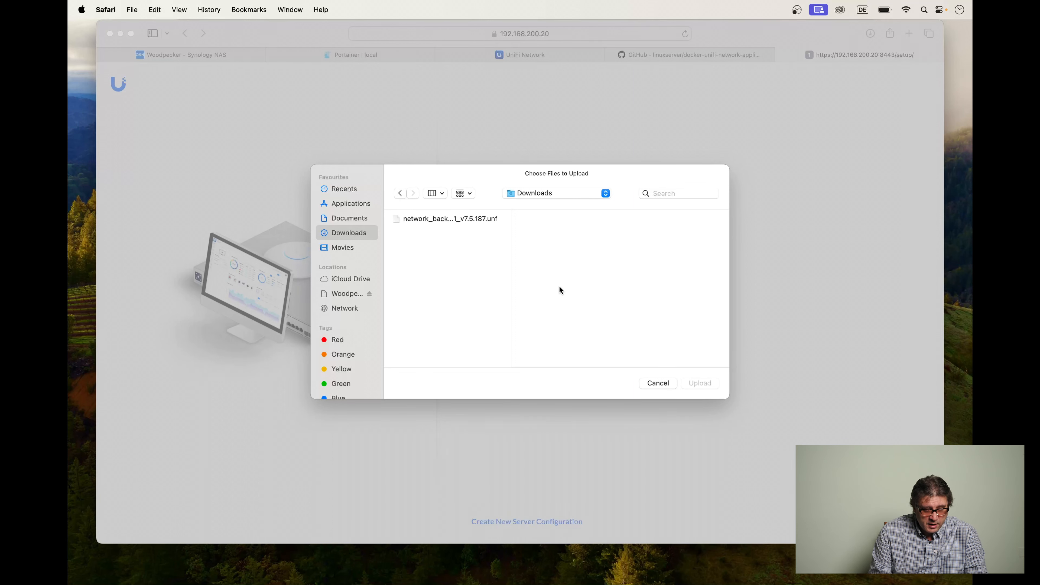
{"action": "left_click_drag", "start_coordinate": [510, 289], "coordinate": [581, 295]}
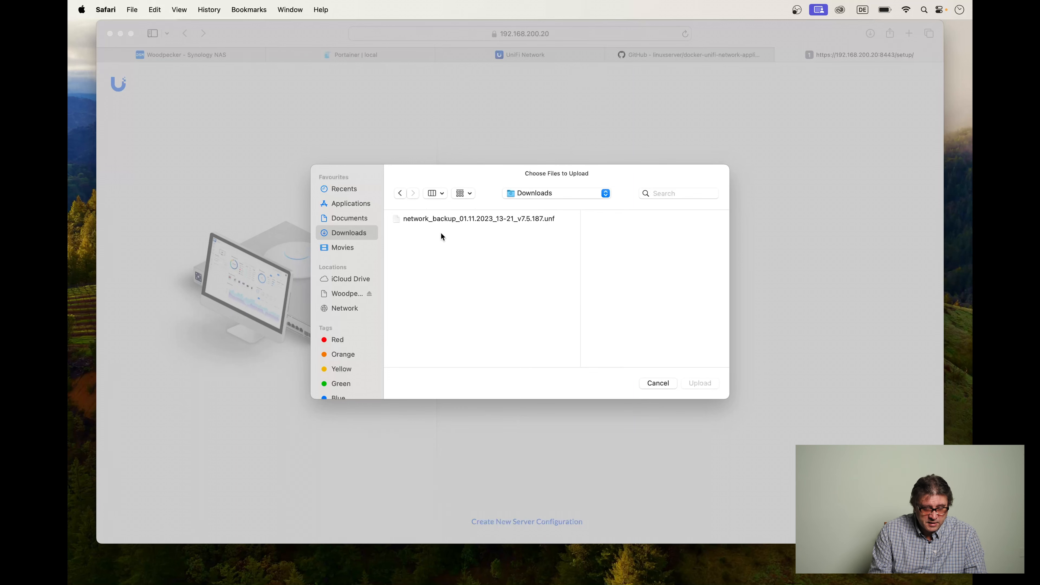
{"action": "left_click", "coordinate": [464, 218]}
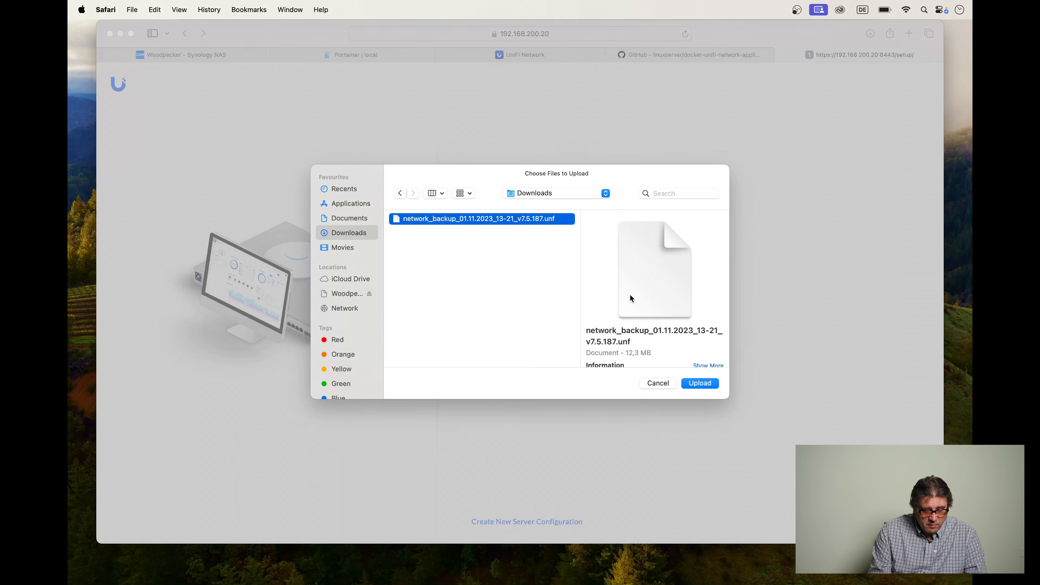
{"action": "left_click", "coordinate": [700, 383]}
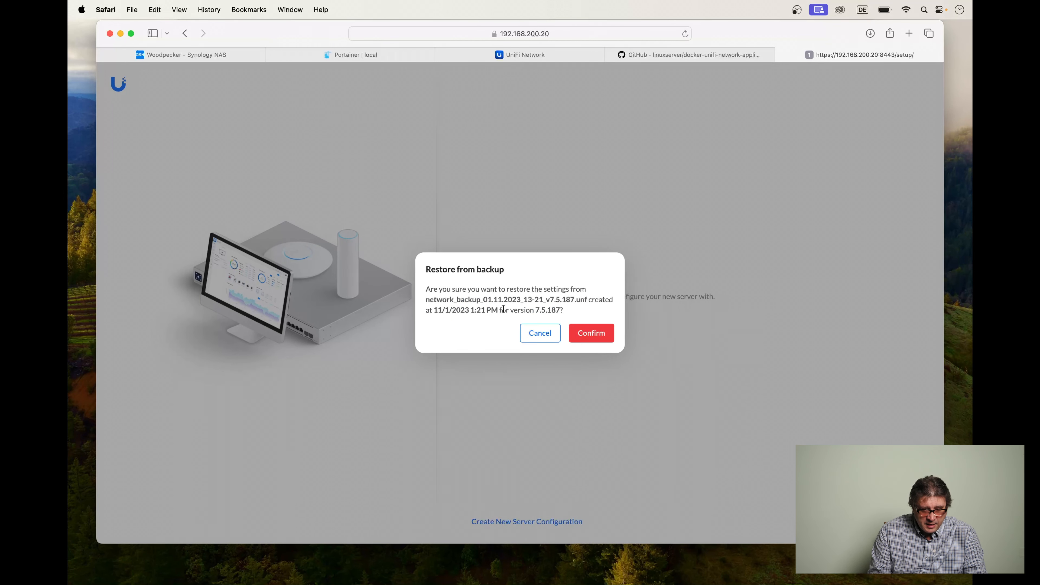
{"action": "left_click", "coordinate": [592, 333]}
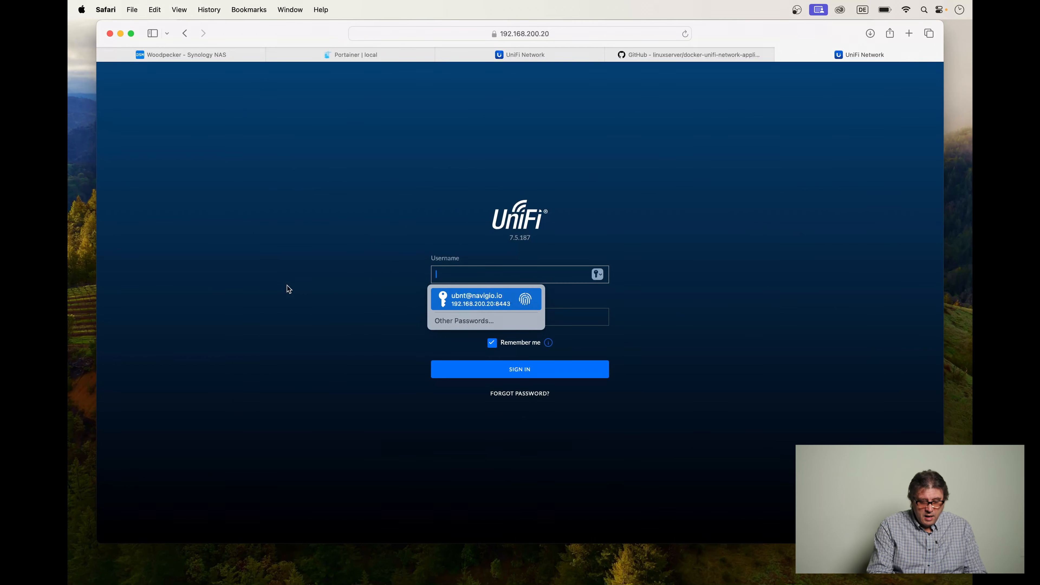
Sign in to the restored controller with the saved username and password, choosing UI Verify as the two-factor authentication method.
{"action": "key", "text": "Return"}
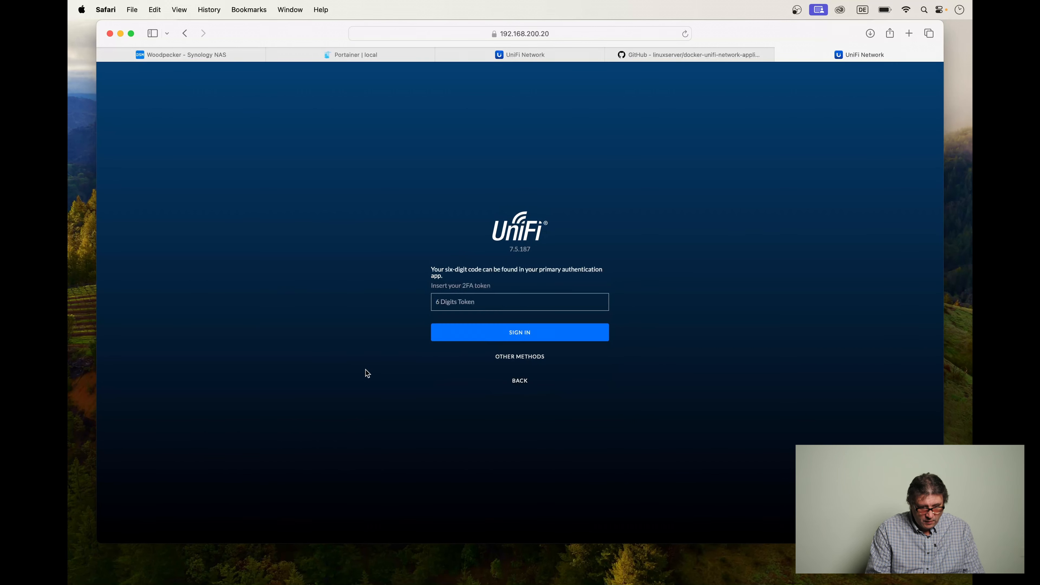
{"action": "left_click", "coordinate": [533, 358]}
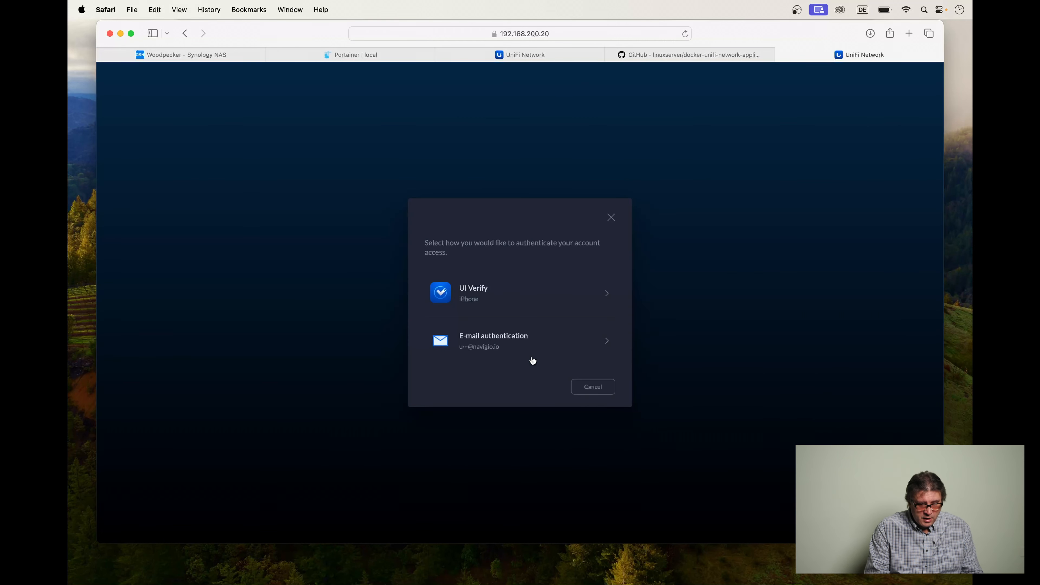
{"action": "left_click", "coordinate": [517, 290]}
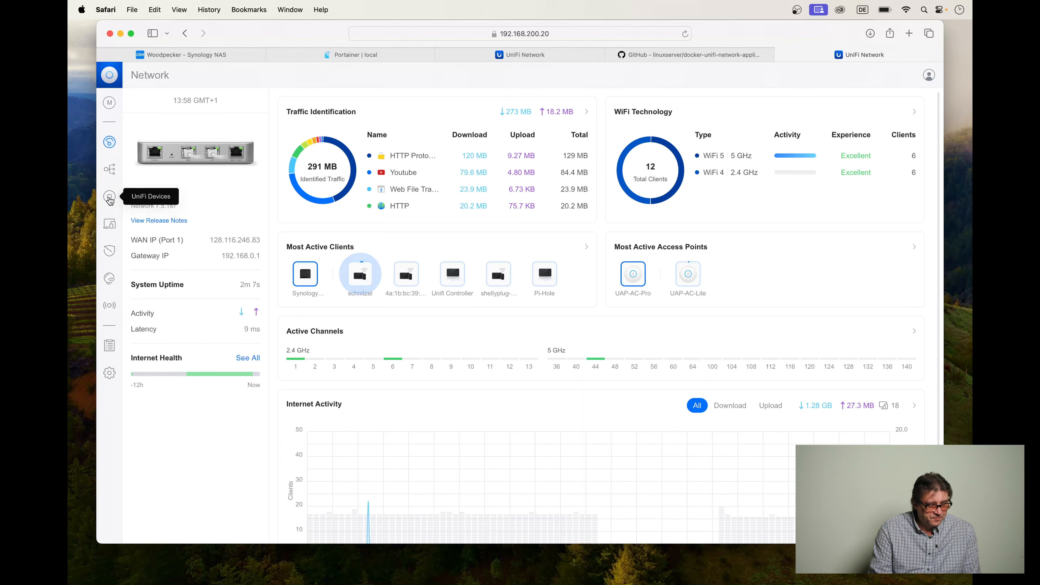
Check the restored network's topology with live traffic shown, its device and client lists, and the Hotspot Manager.
{"action": "left_click", "coordinate": [111, 170]}
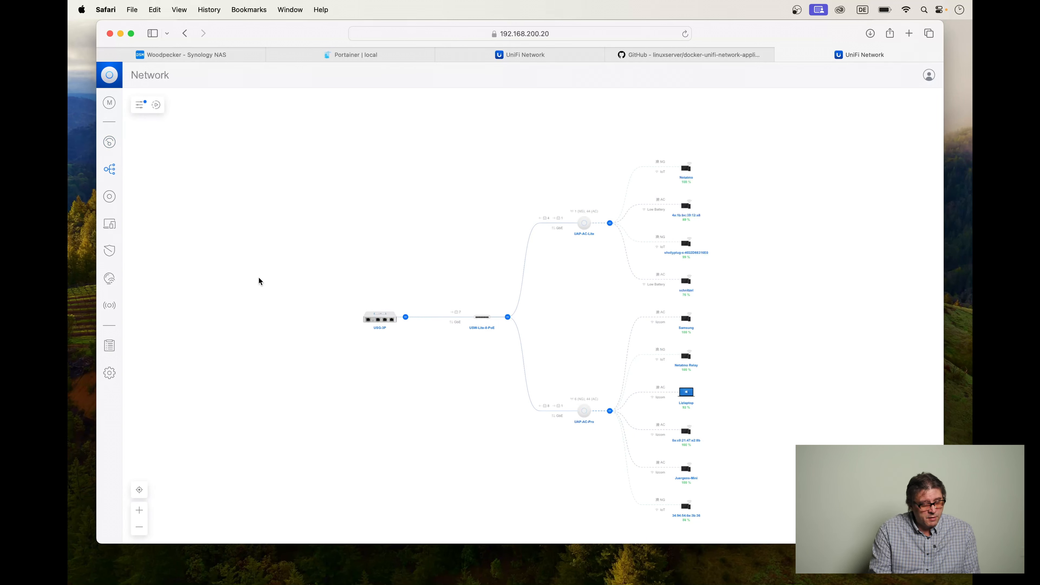
{"action": "left_click", "coordinate": [156, 108]}
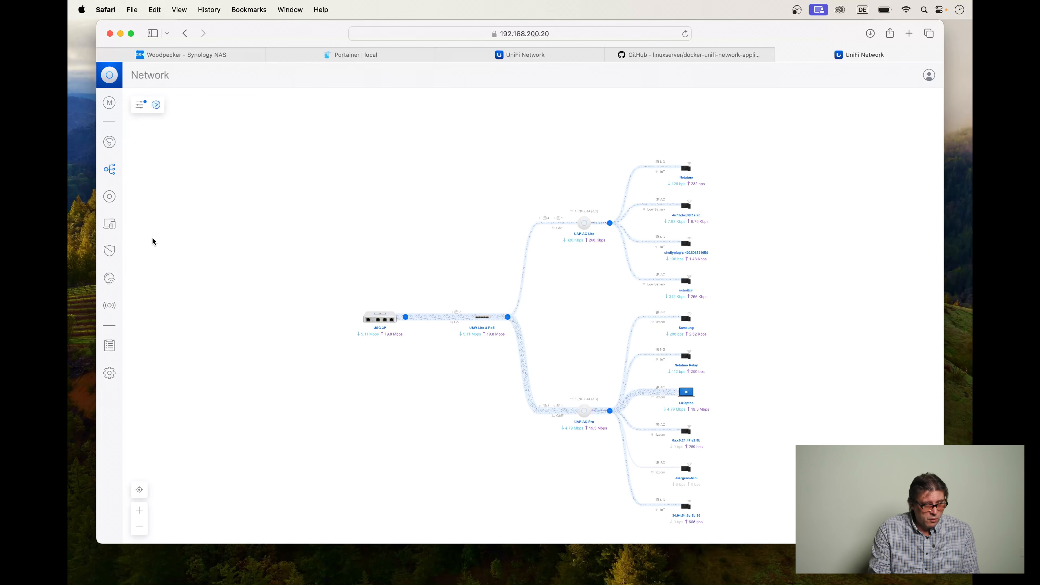
{"action": "left_click", "coordinate": [109, 196]}
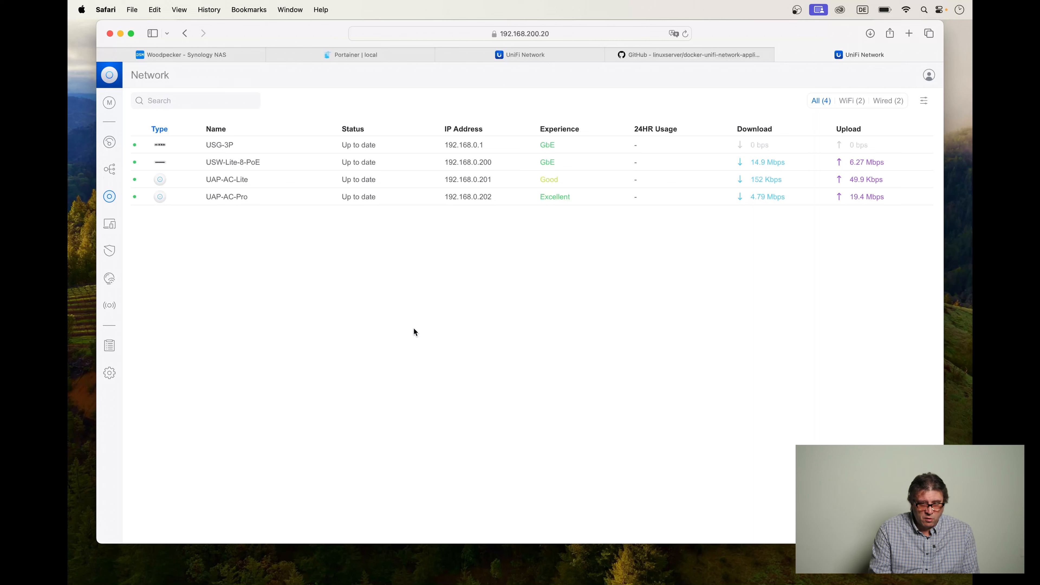
{"action": "left_click", "coordinate": [110, 223]}
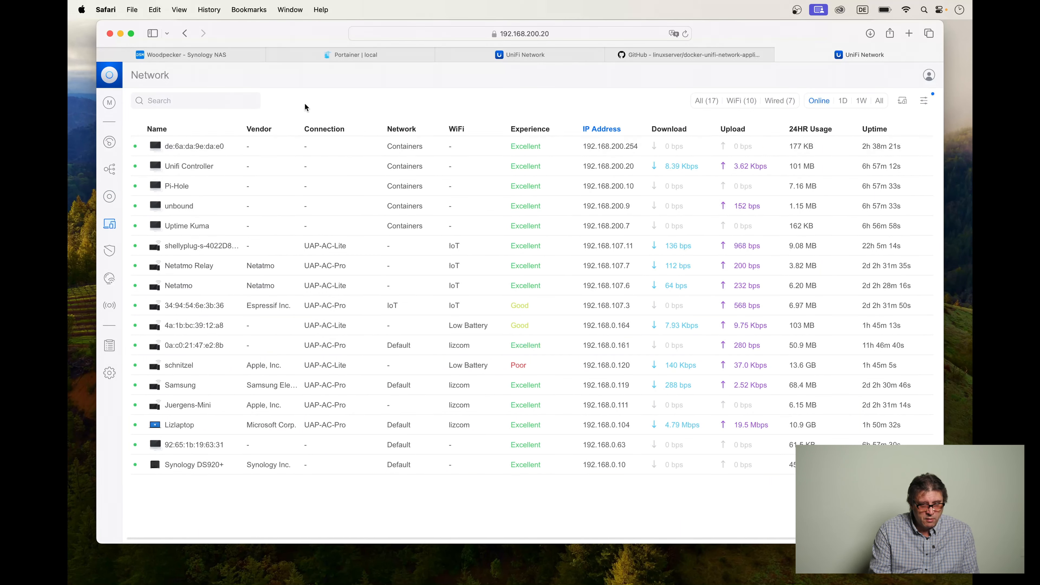
{"action": "left_click", "coordinate": [109, 305]}
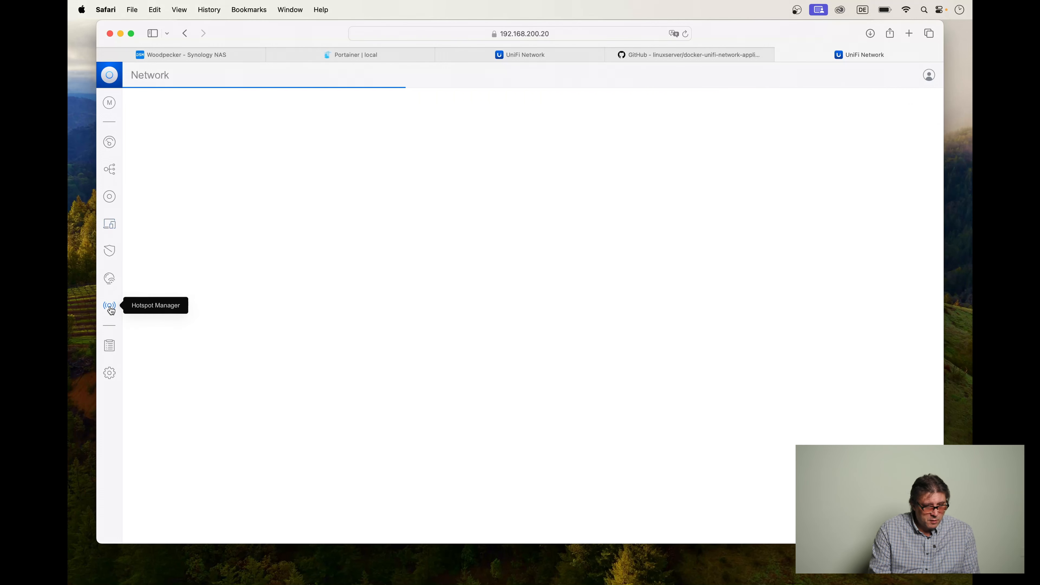